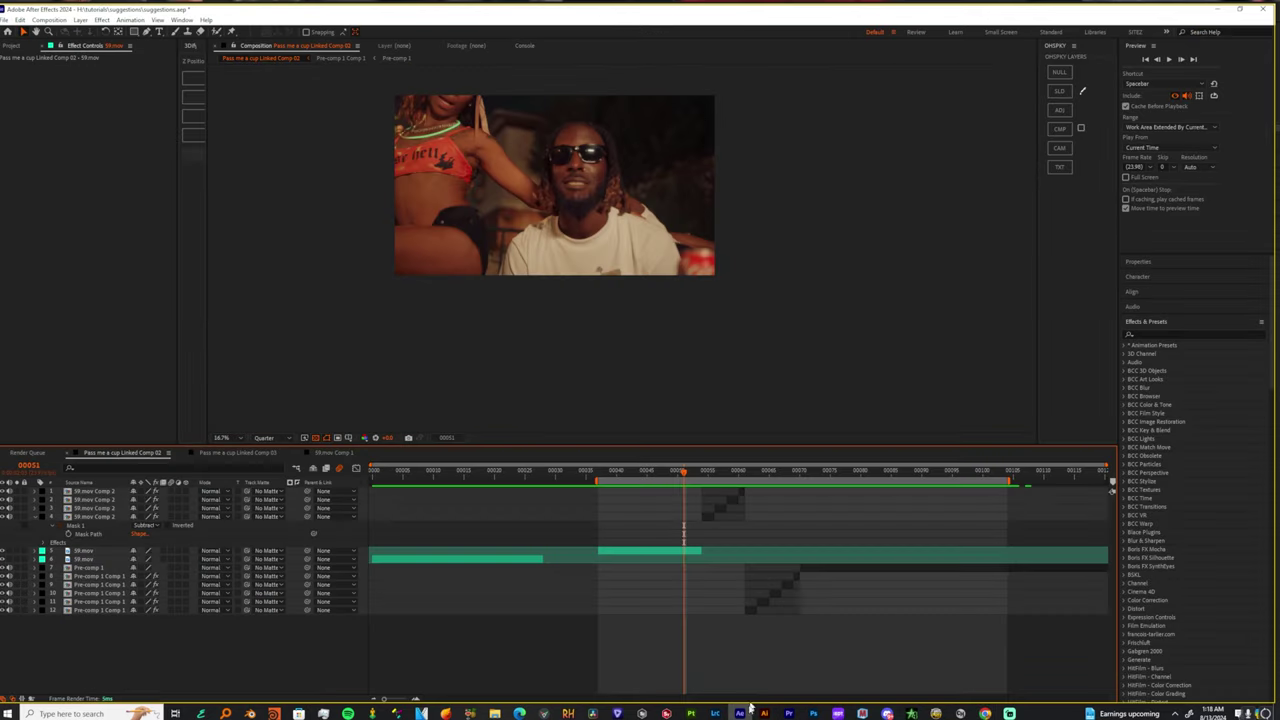
Delete all the old two-frame slices of 59.mov Comp 2 and Pre-comp 1 Comp 1.
left_click_drag(684, 494, 711, 523)
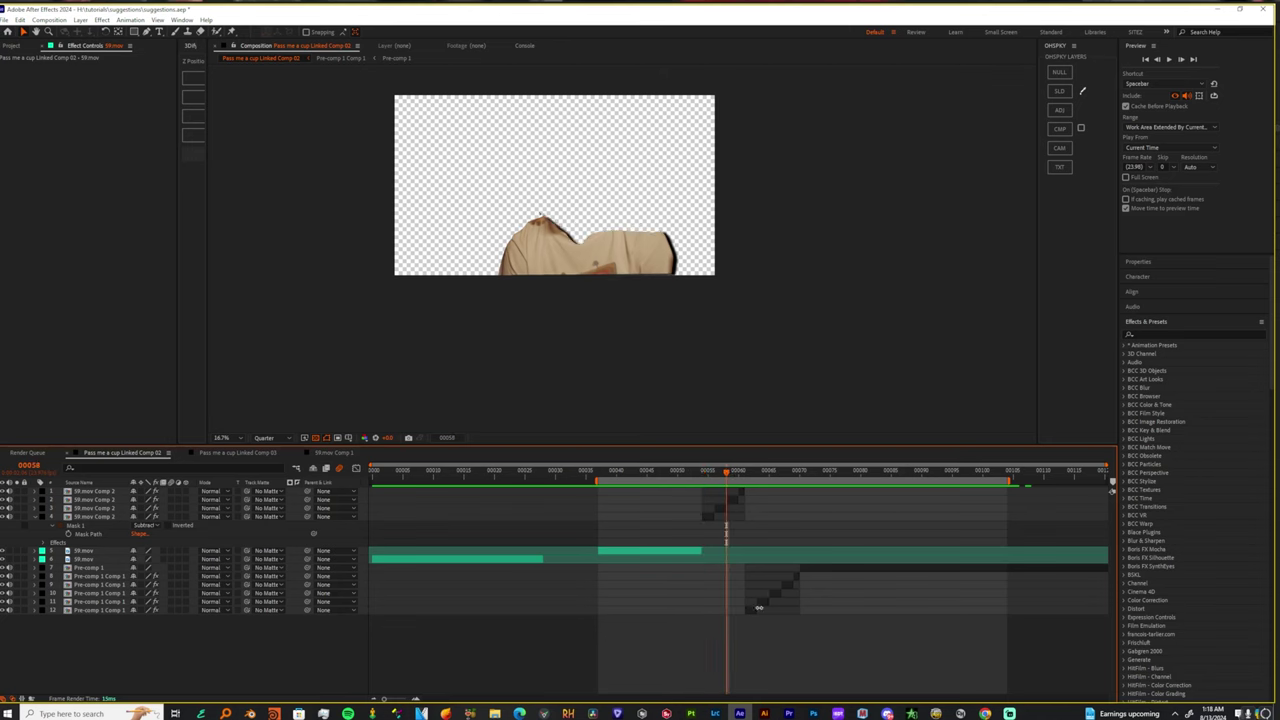
left_click(740, 473)
left_click(742, 496)
key("Delete")
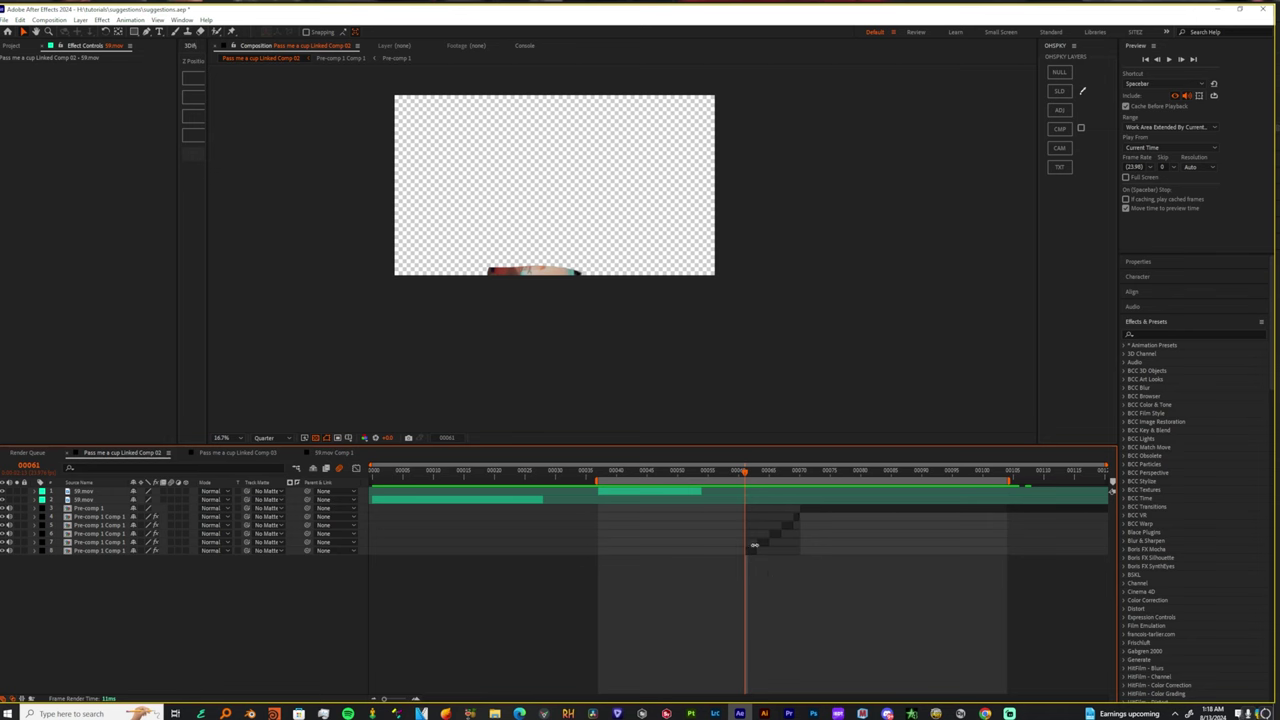
left_click(750, 551)
left_click(797, 517, "shift")
key("Delete")
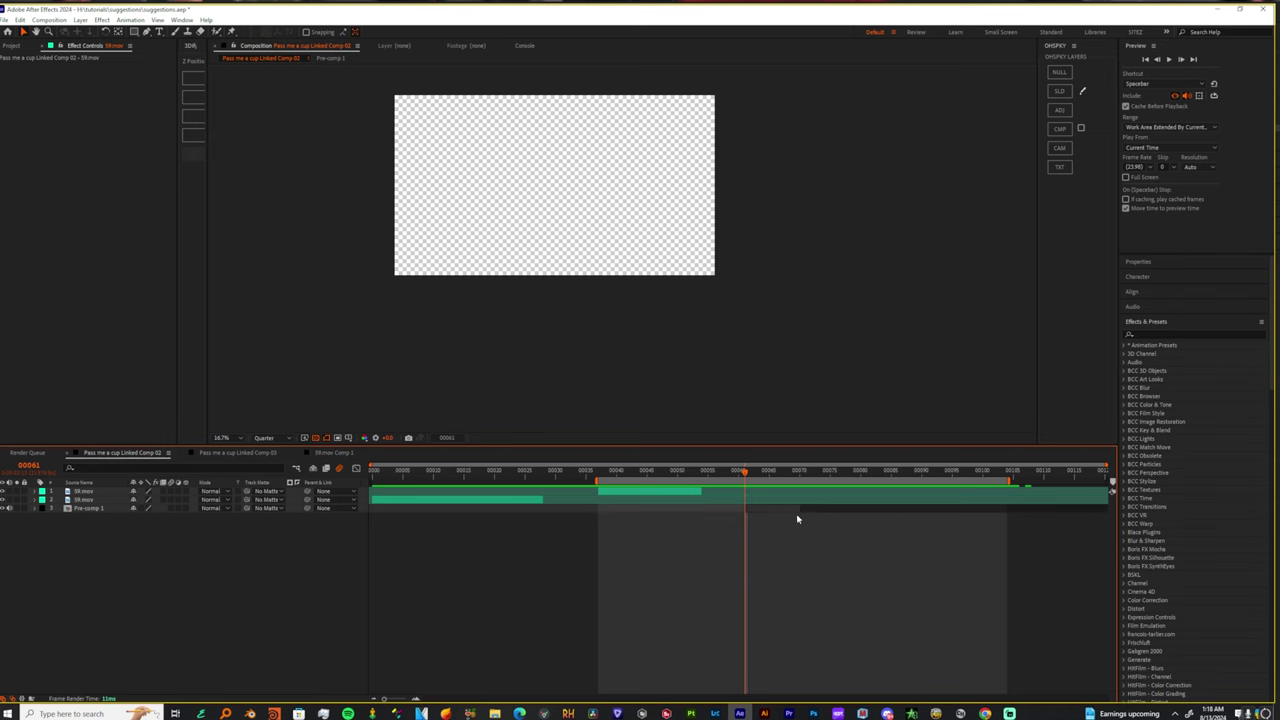
Extend the upper 59.mov clip to frame 61 and split it at frame 52.
left_click(795, 509)
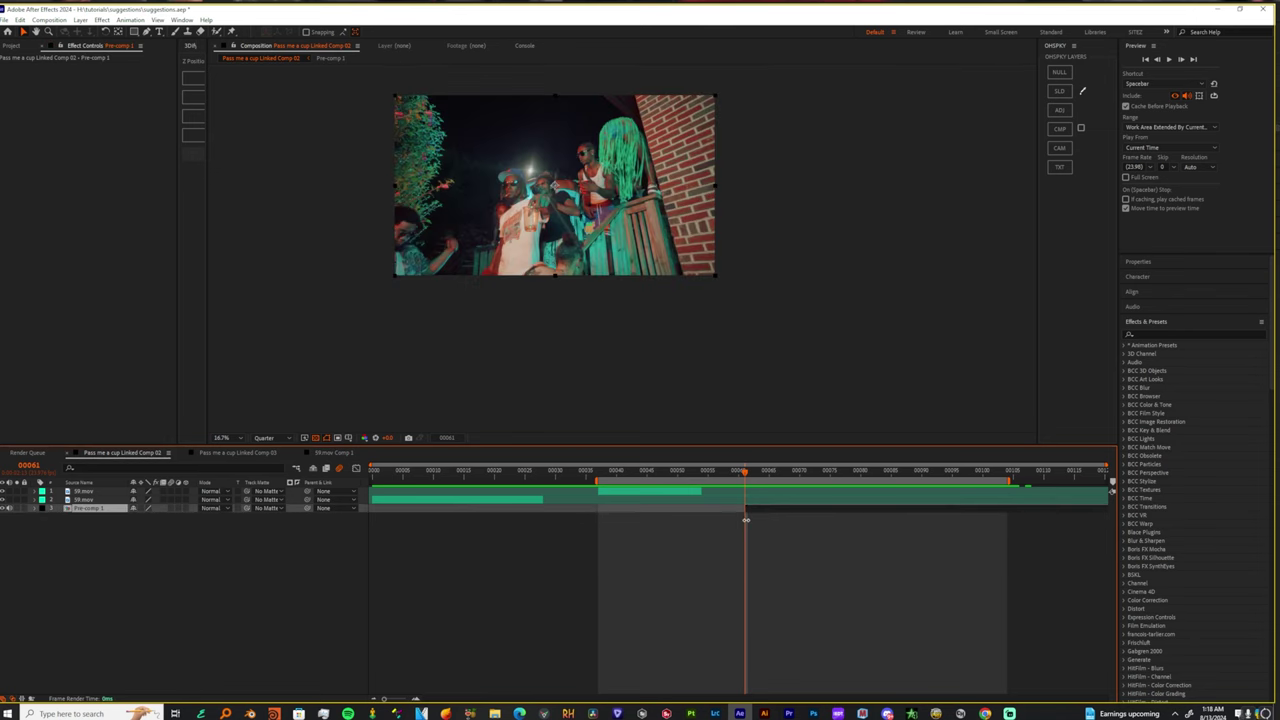
left_click_drag(705, 494, 745, 506)
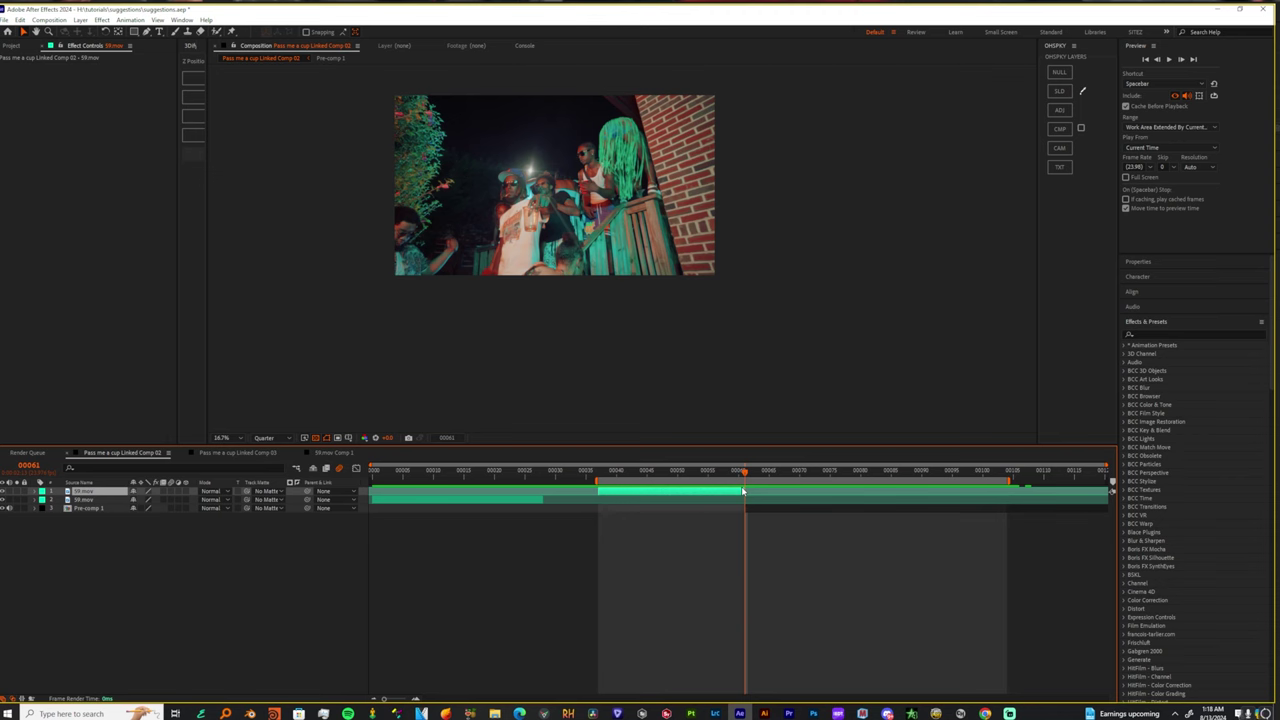
key("Page_Up")
key("Page_Up")
key("Page_Up")
key("Page_Up")
key("Page_Up")
key("Page_Up")
key("Page_Up")
key("Page_Up")
key("Page_Up")
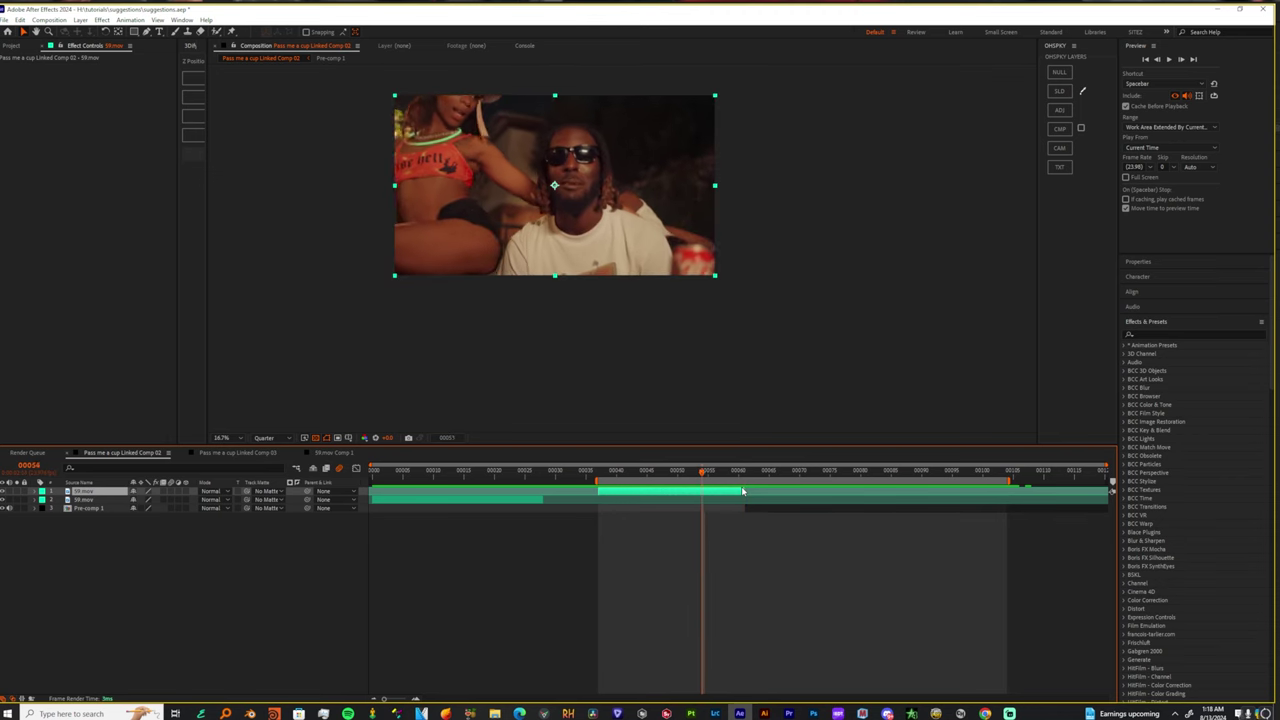
key("ctrl+shift+d")
Split Pre-comp 1 at frame 70 and apply Freeze Frame to its segment before the cut.
left_click_drag(741, 473, 744, 472)
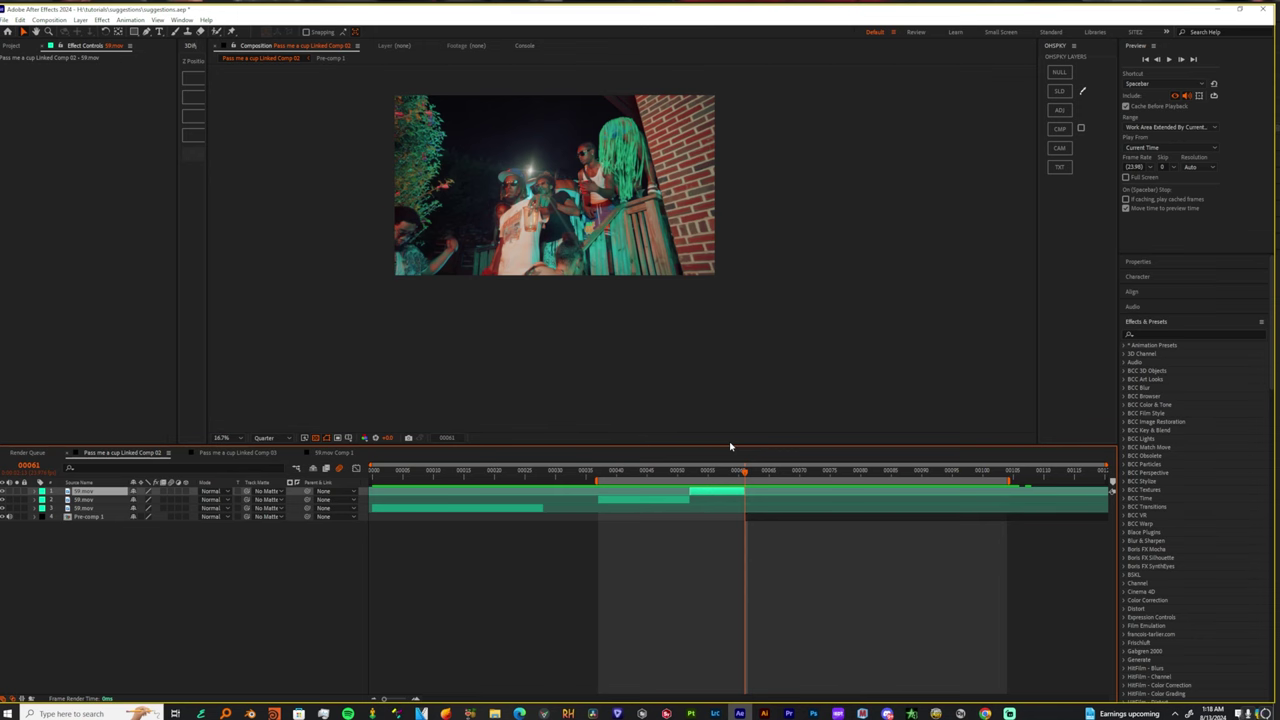
key("space")
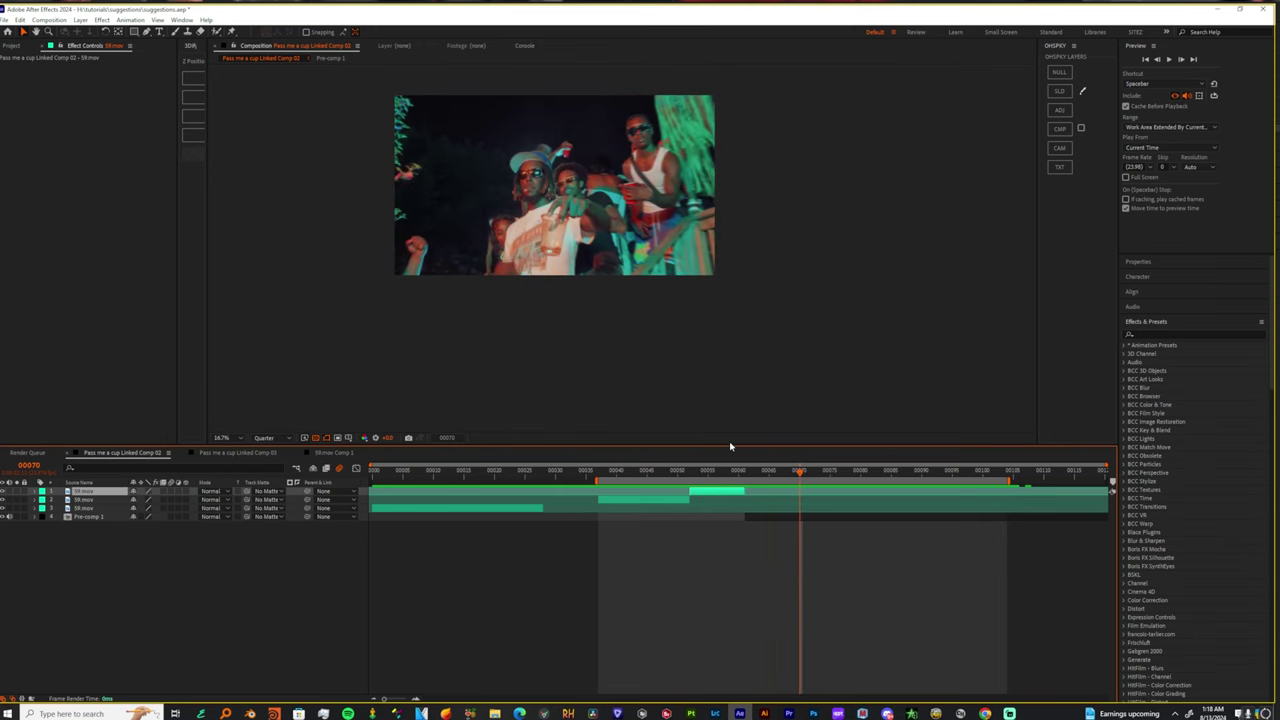
left_click(787, 520)
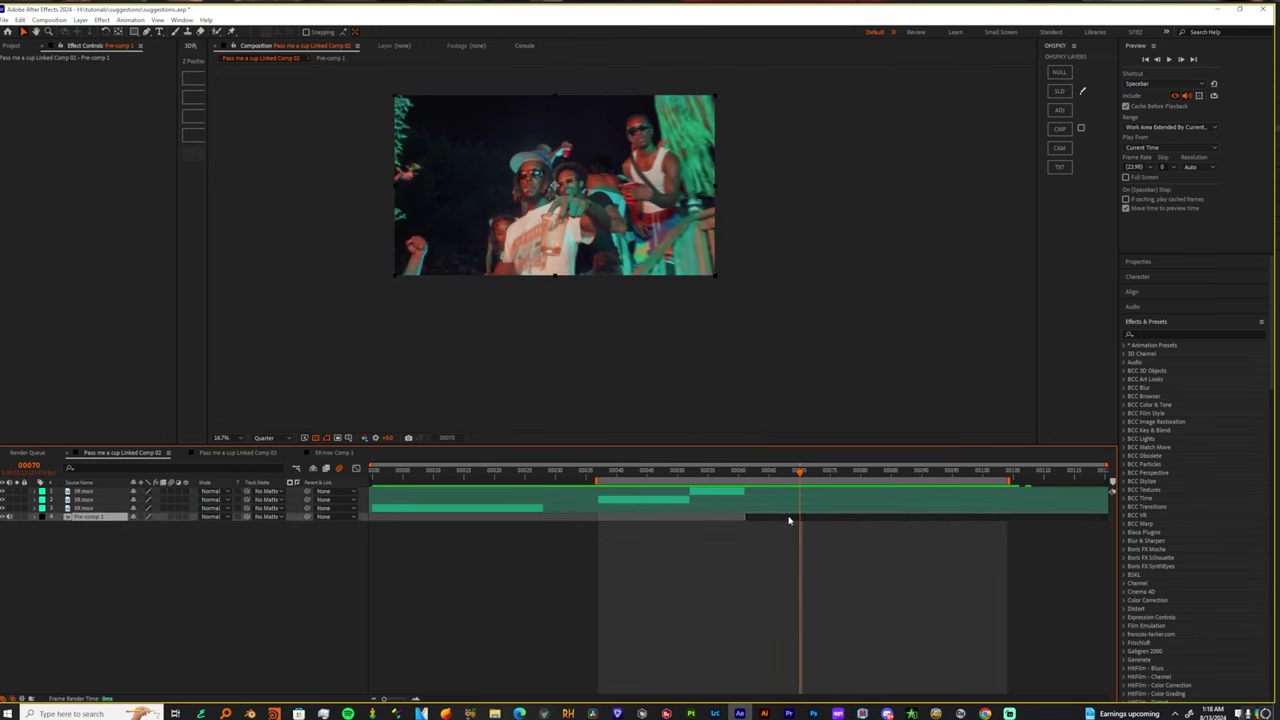
right_click(788, 520)
left_click(767, 521)
key("ctrl+shift+d")
right_click(766, 528)
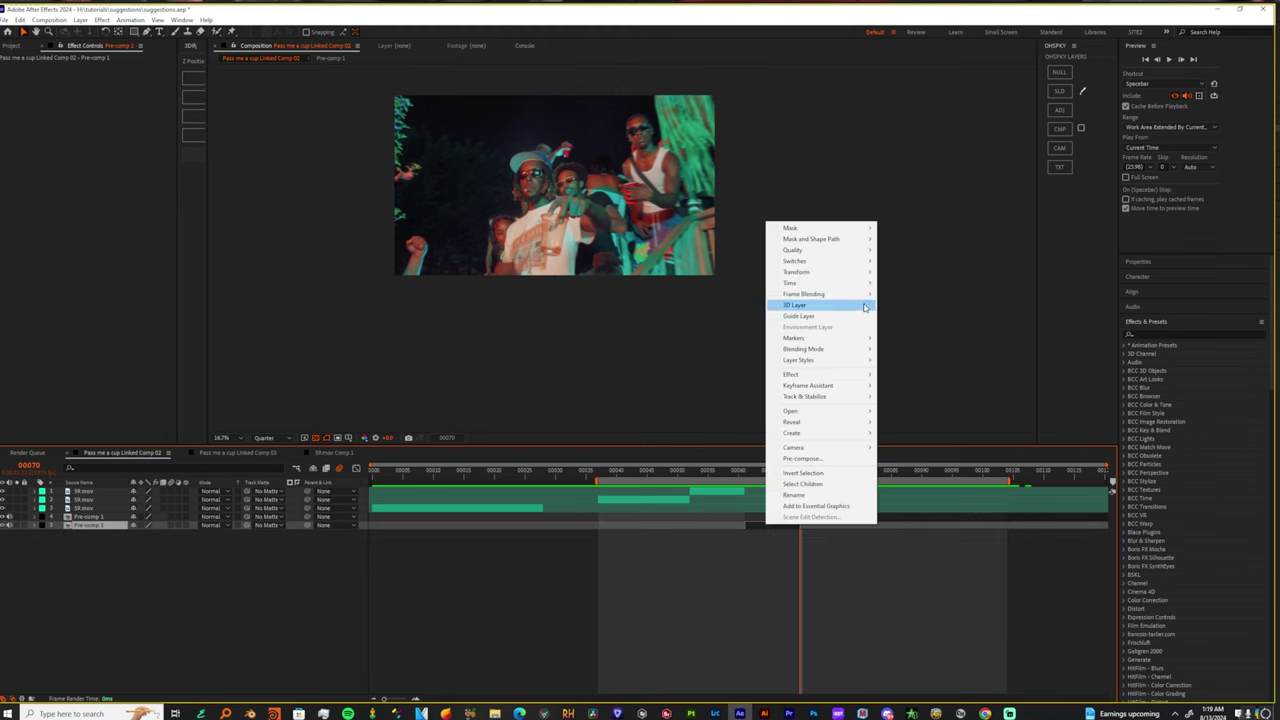
left_click(780, 540)
right_click(771, 526)
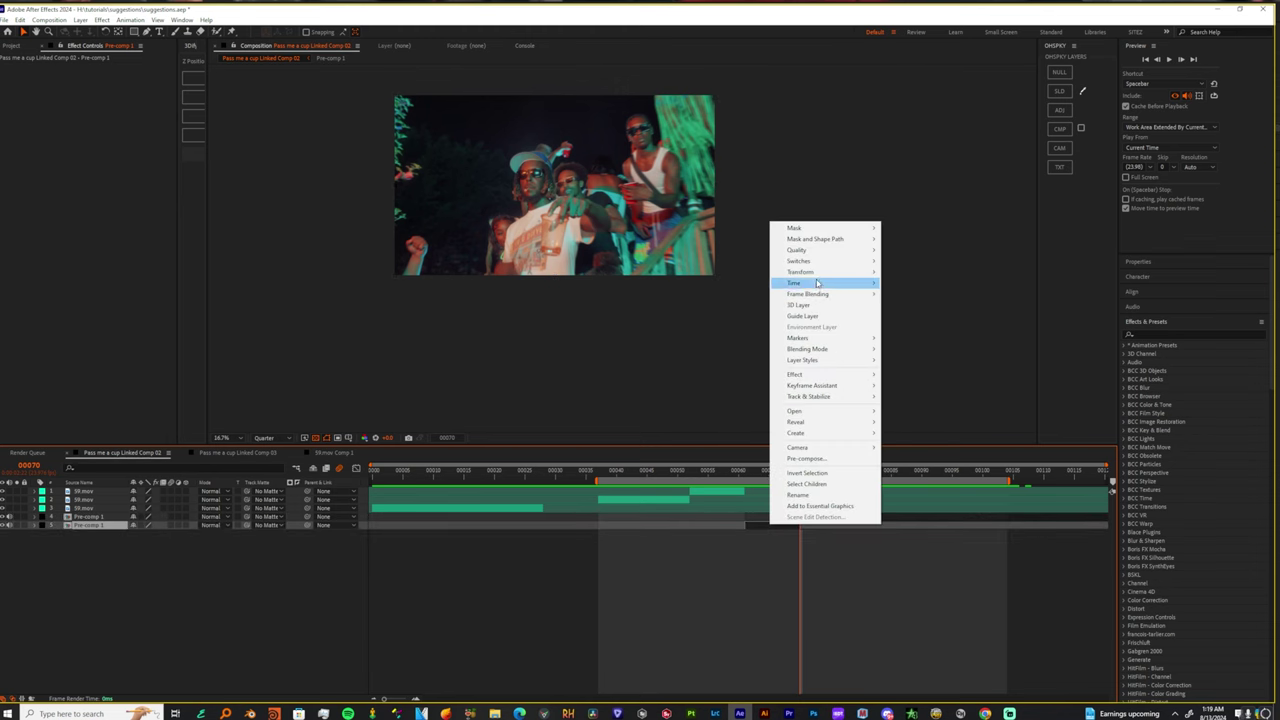
mouse_move(802, 286)
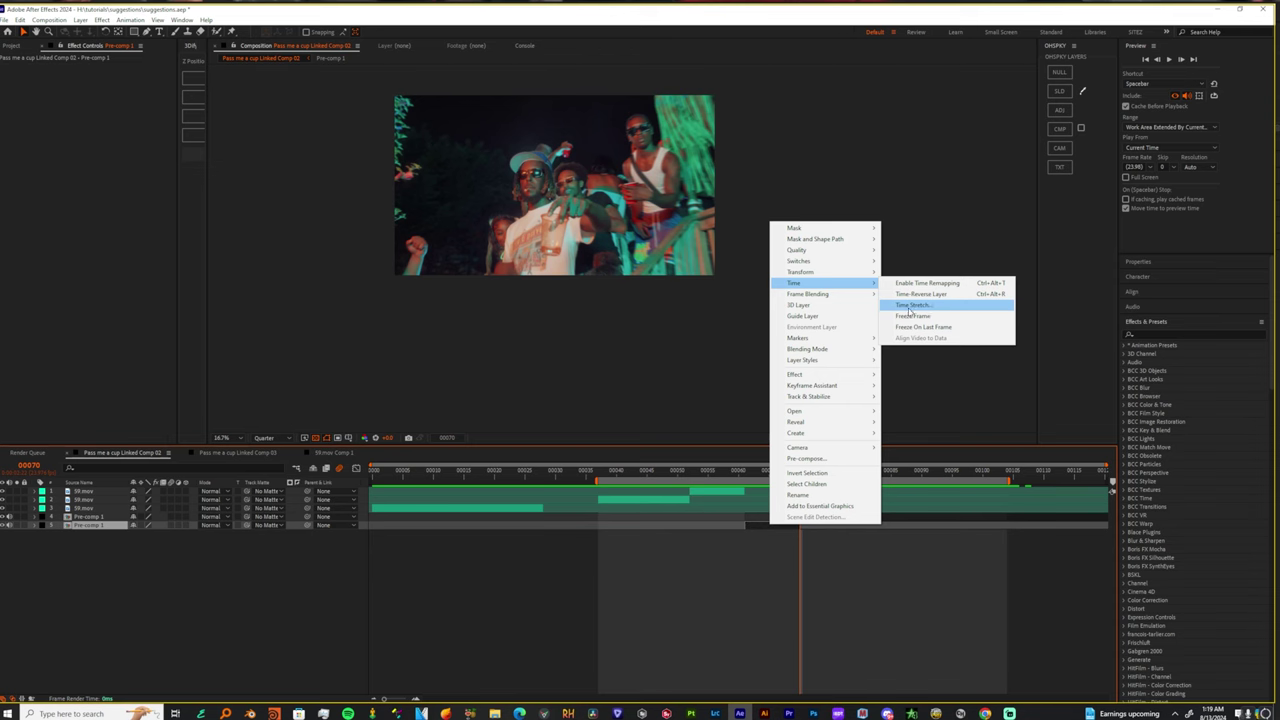
left_click(935, 316)
Apply Freeze Frame at frame 52 to the 59.mov segment that starts there.
left_click_drag(757, 476, 688, 484)
right_click(695, 189)
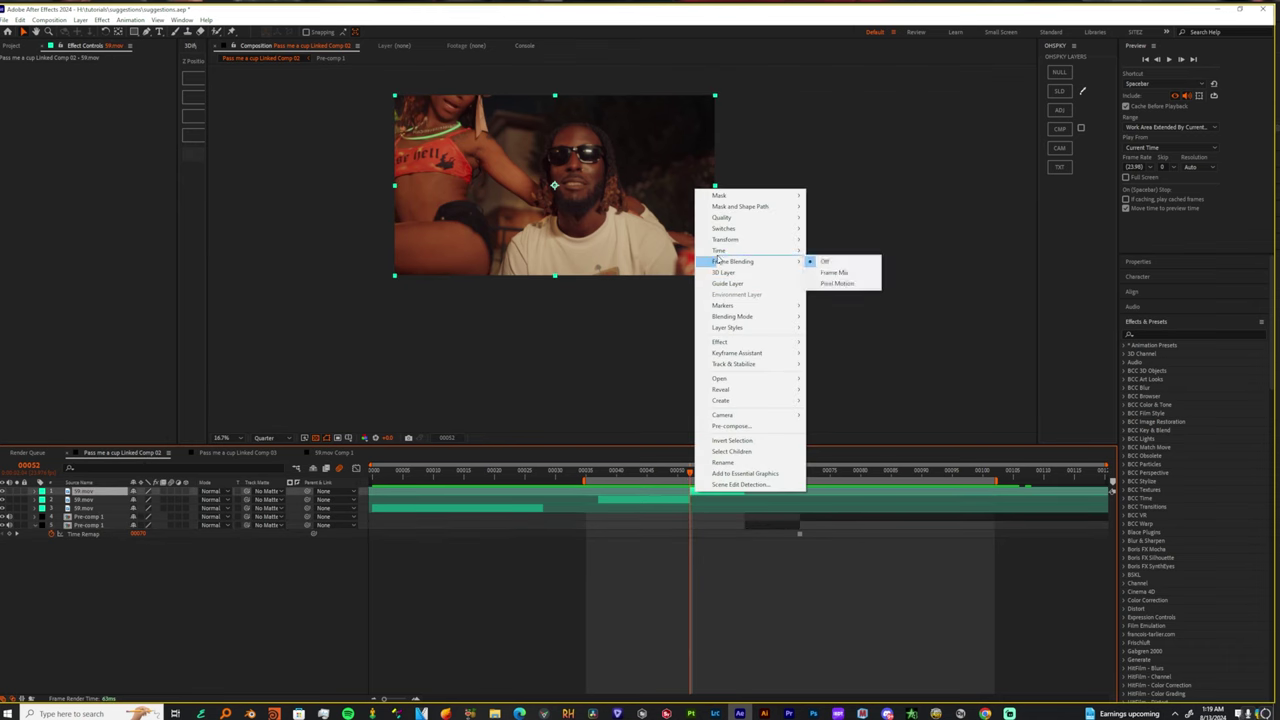
mouse_move(720, 250)
left_click(835, 283)
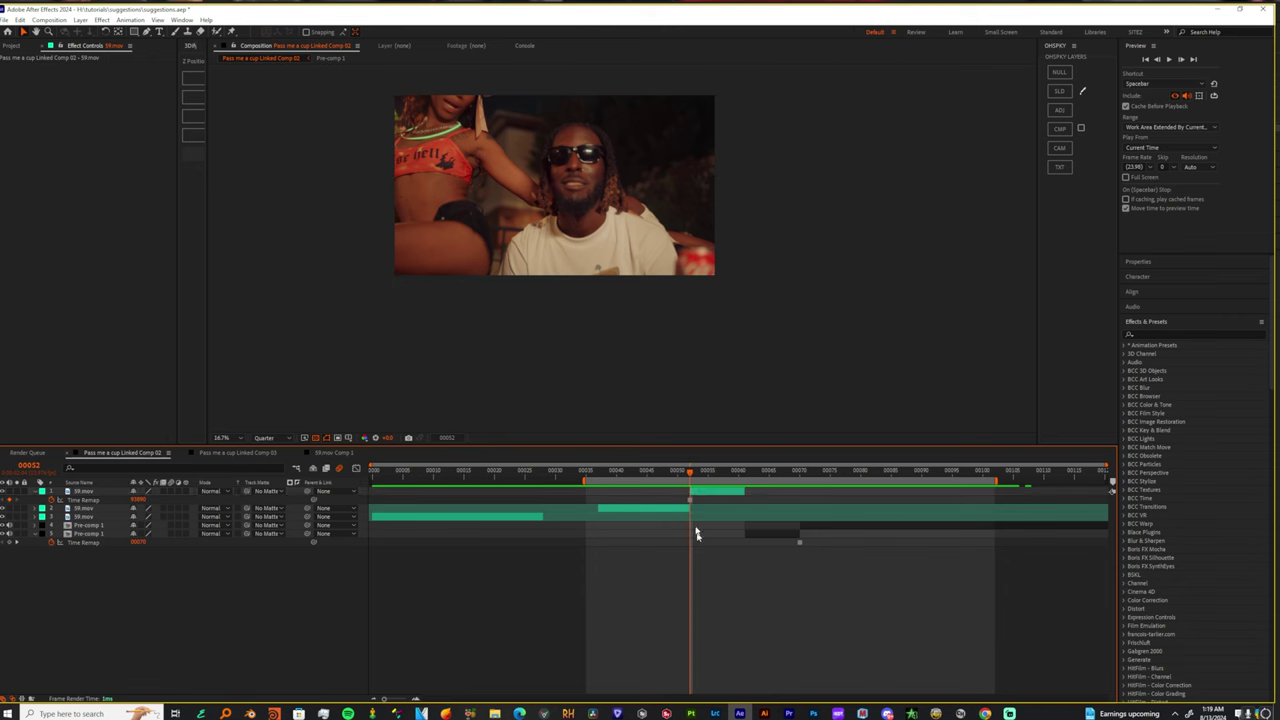
Cut out the man in sunglasses on the frozen 59.mov segment with a Pen mask around his shirt and hair.
left_click_drag(698, 475, 689, 476)
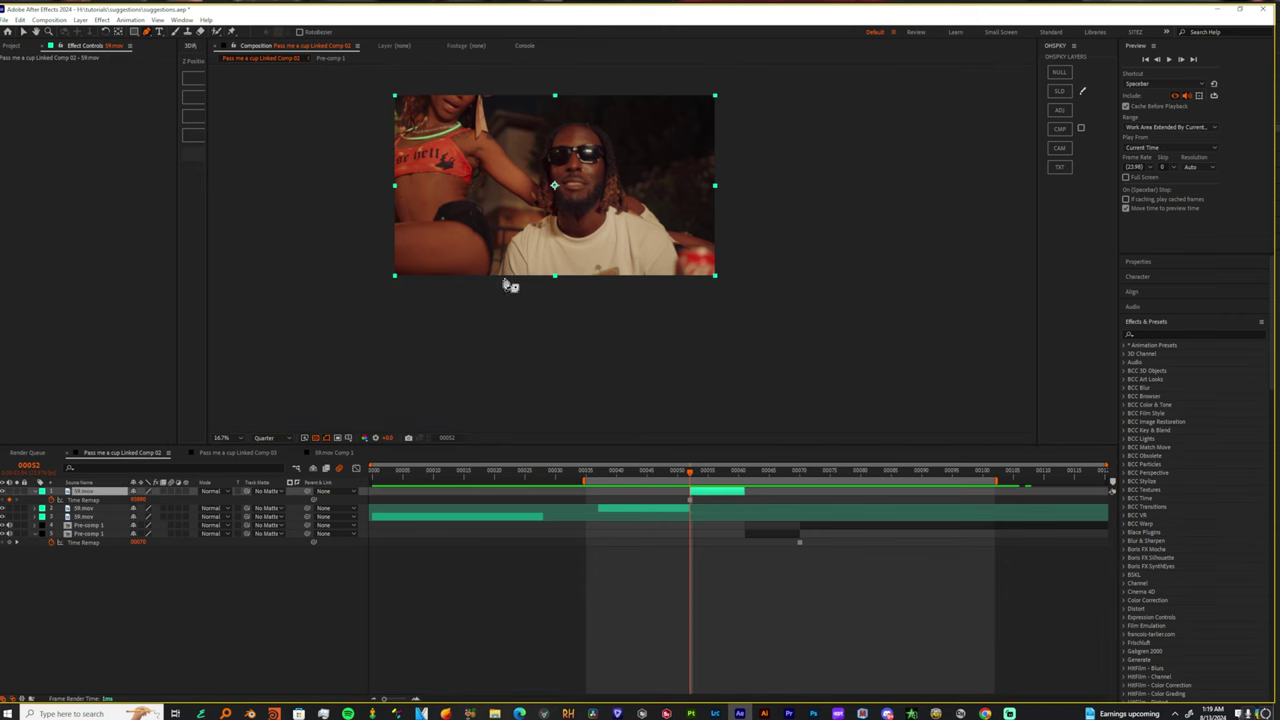
scroll(514, 277, "up", 2)
left_click_drag(514, 271, 645, 343)
left_click_drag(640, 289, 591, 278)
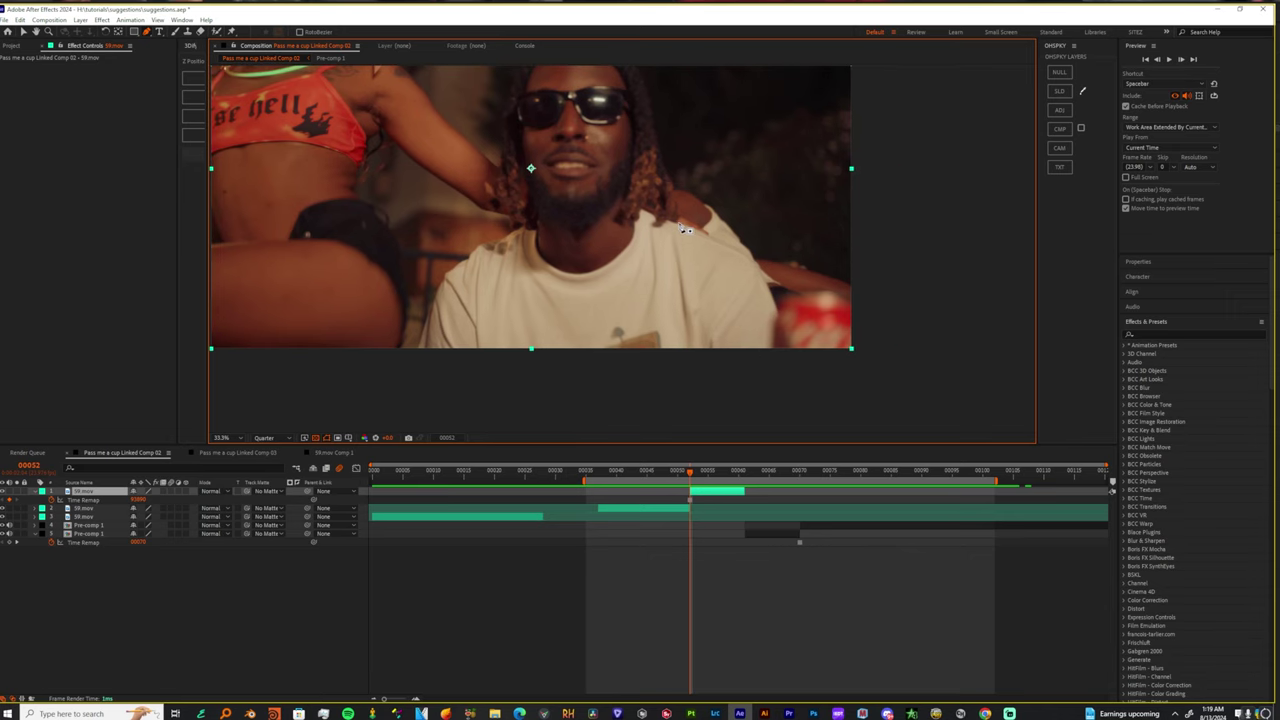
left_click(677, 223)
left_click(720, 244)
left_click(748, 260)
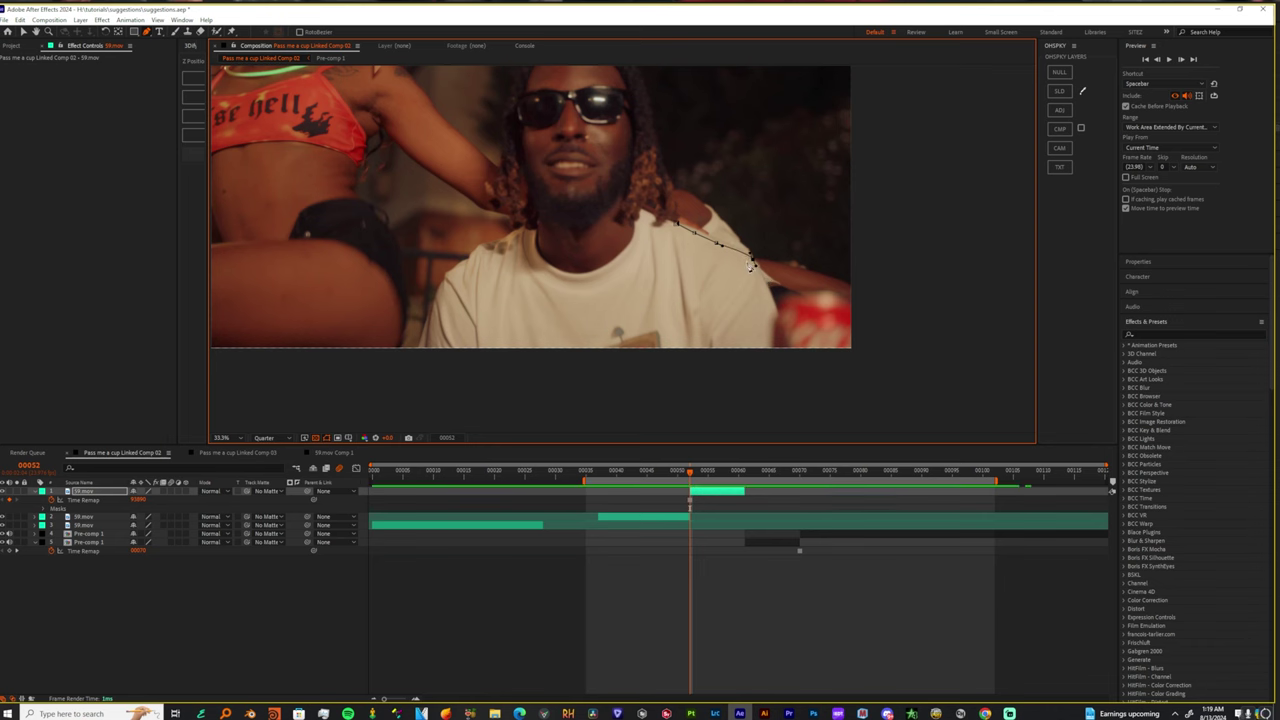
left_click(767, 274)
left_click_drag(765, 277, 772, 298)
left_click(782, 318)
left_click(424, 328)
left_click(482, 246)
scroll(505, 152, "up", 3)
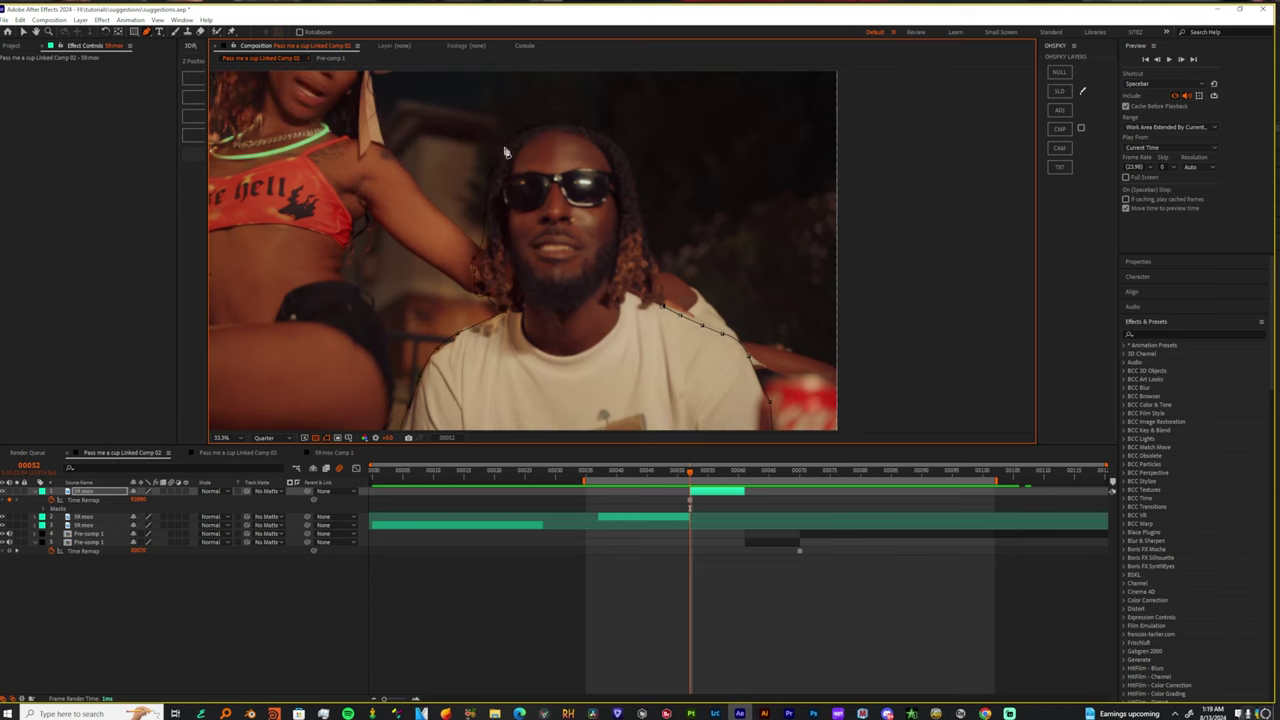
left_click(668, 300)
key("comma")
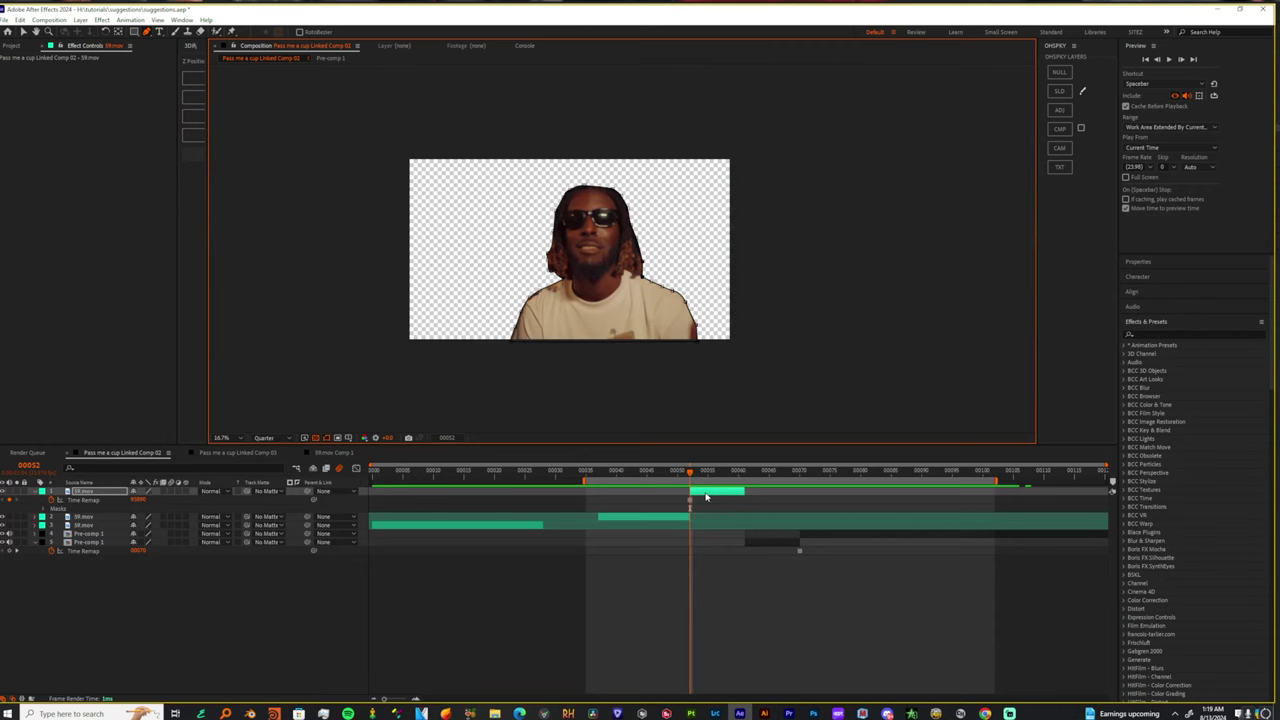
Pre-compose the masked 59.mov segment, moving all attributes and matching the duration to the layer's time span.
right_click(705, 495)
left_click(705, 423)
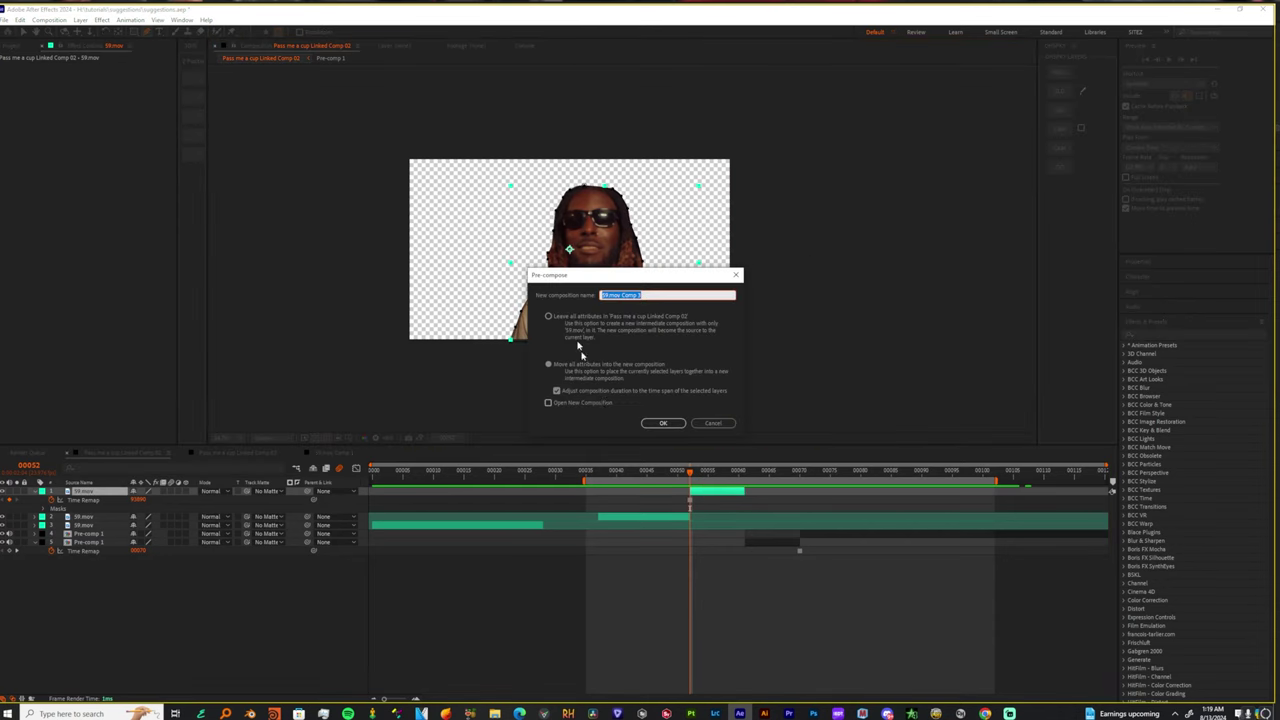
left_click(663, 423)
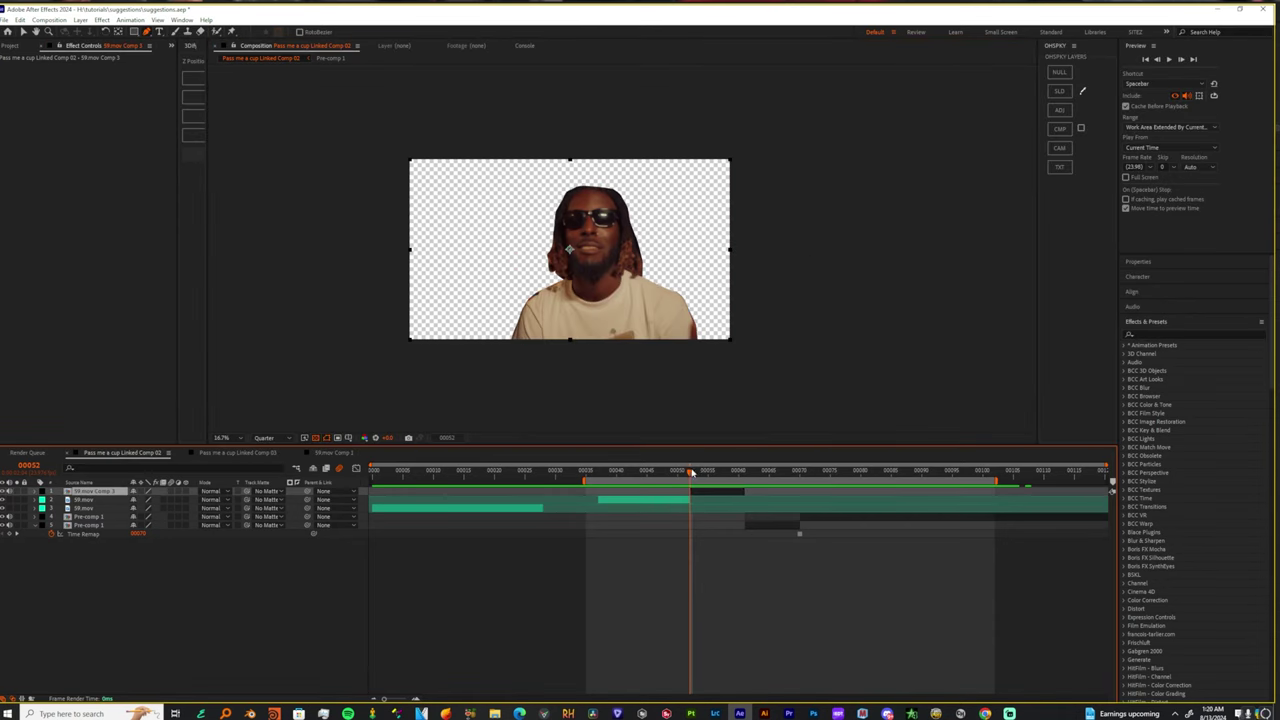
Split the 59.mov Comp 3 layer every two frames from frame 52 to frame 60.
left_click_drag(692, 472, 690, 472)
key("Page_Down")
key("Page_Down")
key("Page_Down")
key("Page_Up")
key("Page_Up")
key("Page_Up")
key("Page_Down")
key("Page_Down")
key("ctrl+shift+d")
key("Page_Down")
key("Page_Down")
key("ctrl+shift+d")
key("Page_Down")
key("Page_Down")
key("ctrl+shift+d")
key("Page_Down")
key("Page_Down")
key("ctrl+shift+d")
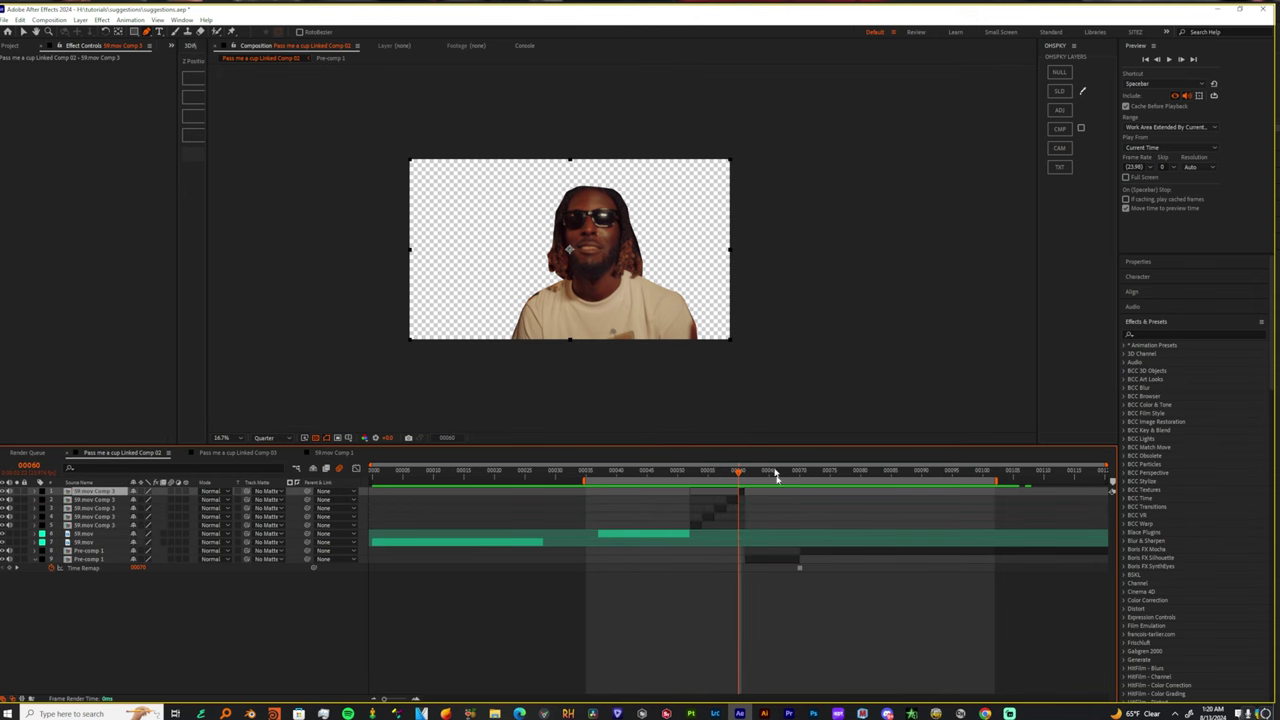
Cut out the man in the cap holding a cup on the frozen Pre-comp 1 segment with a Pen mask.
key("Page_Down")
left_click(757, 560)
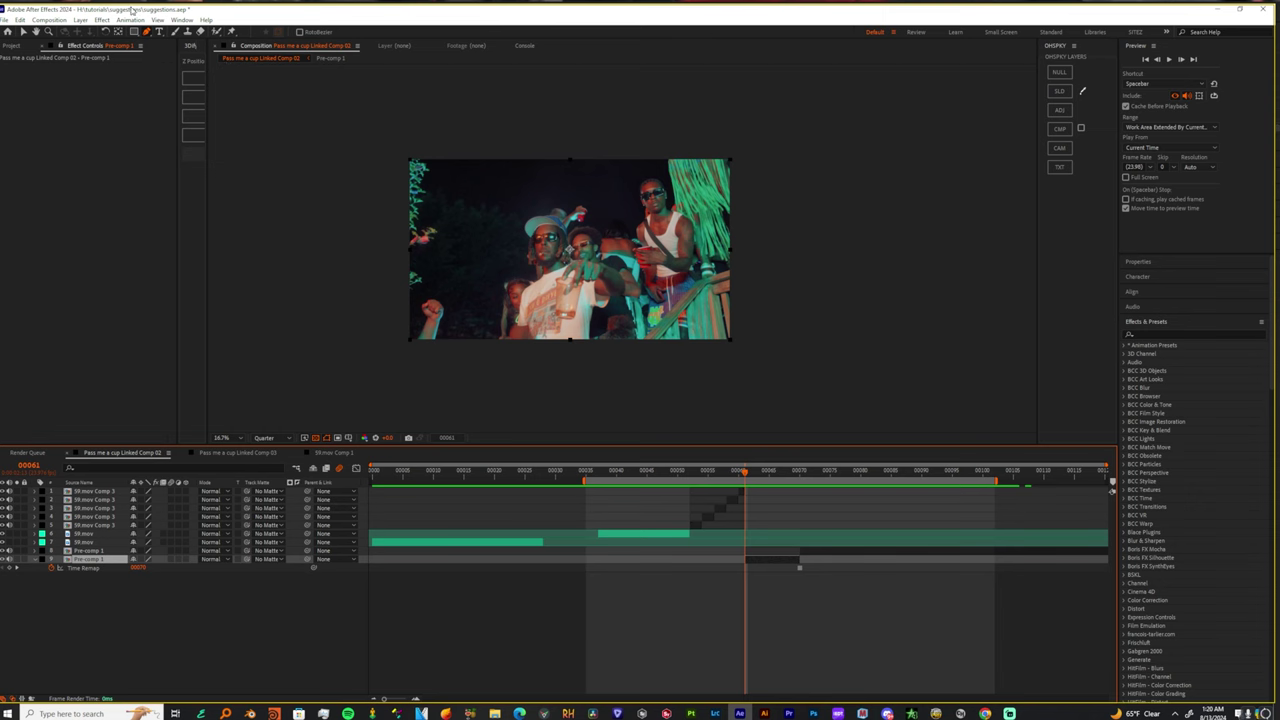
mouse_move(604, 318)
left_mouse_down()
mouse_move(630, 298)
mouse_move(602, 262)
mouse_move(528, 216)
mouse_move(516, 310)
left_mouse_up()
left_click(601, 310)
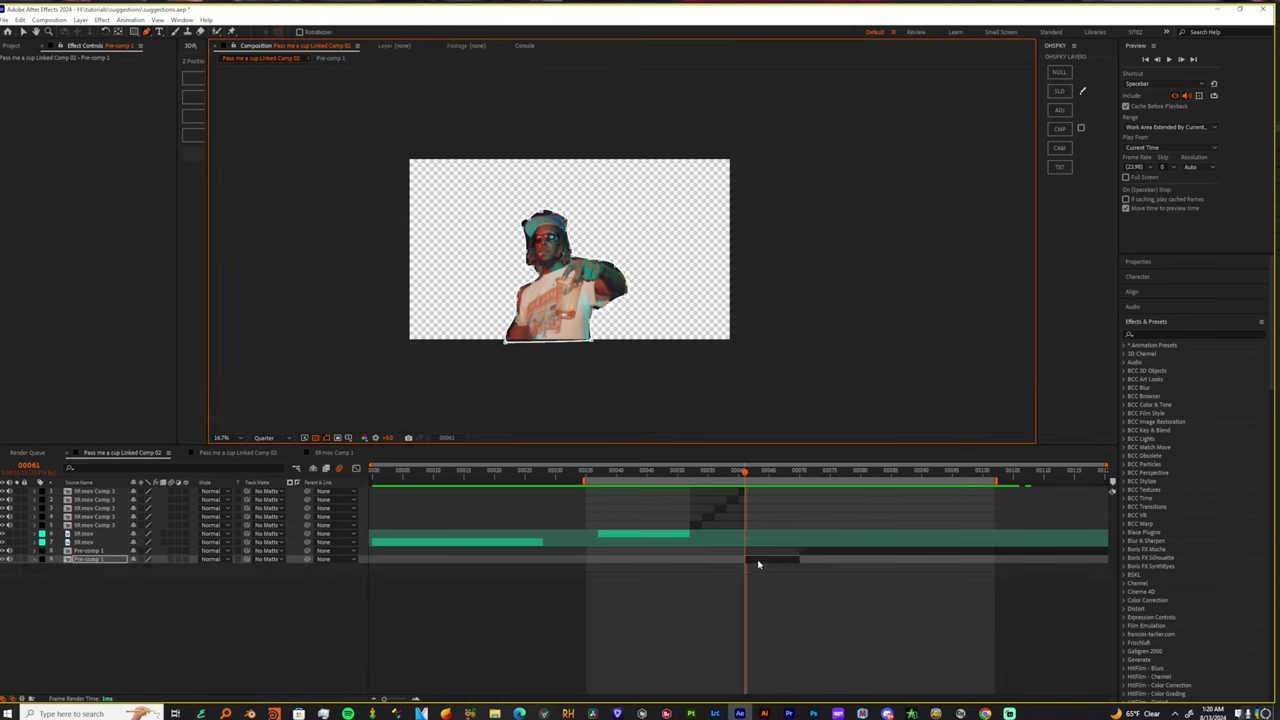
Pre-compose the masked Pre-comp 1 segment and split the resulting layer every two frames.
key("ctrl+shift+c")
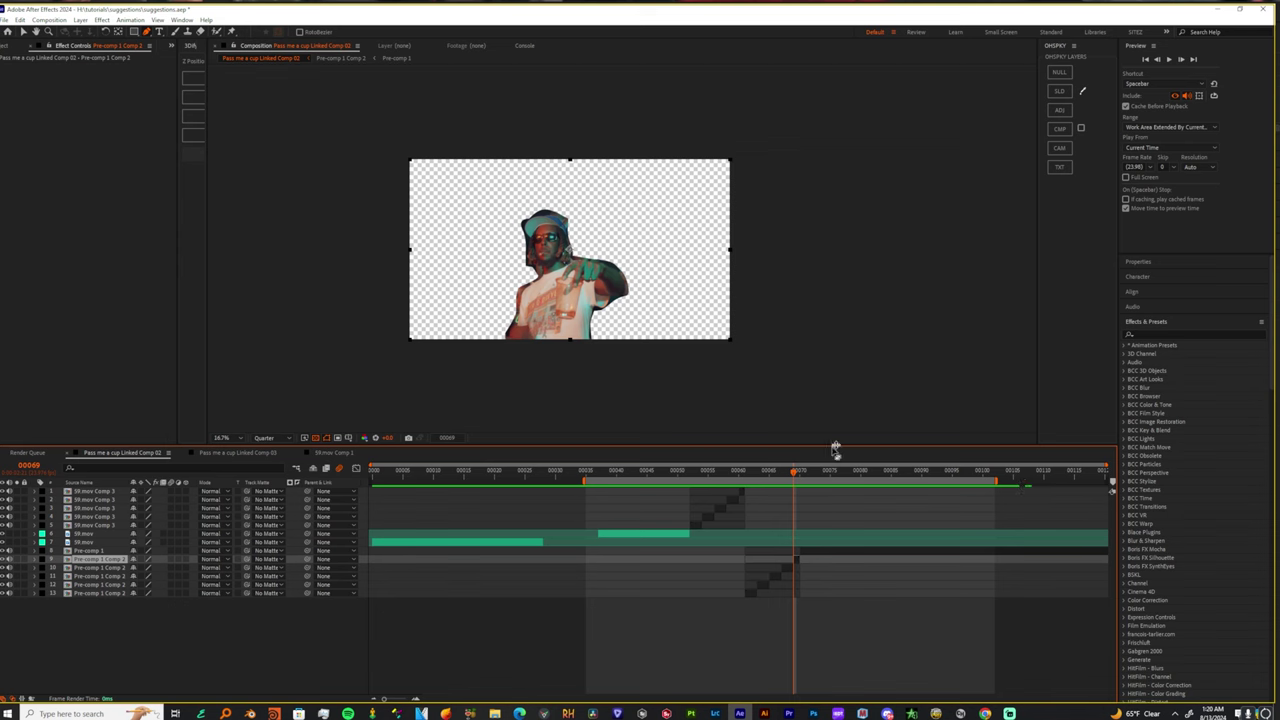
Mask the top of the man's head on the first 59.mov Comp 3 slice at frame 53 and set the mask to Subtract.
left_click_drag(746, 477, 697, 527)
left_click(695, 526)
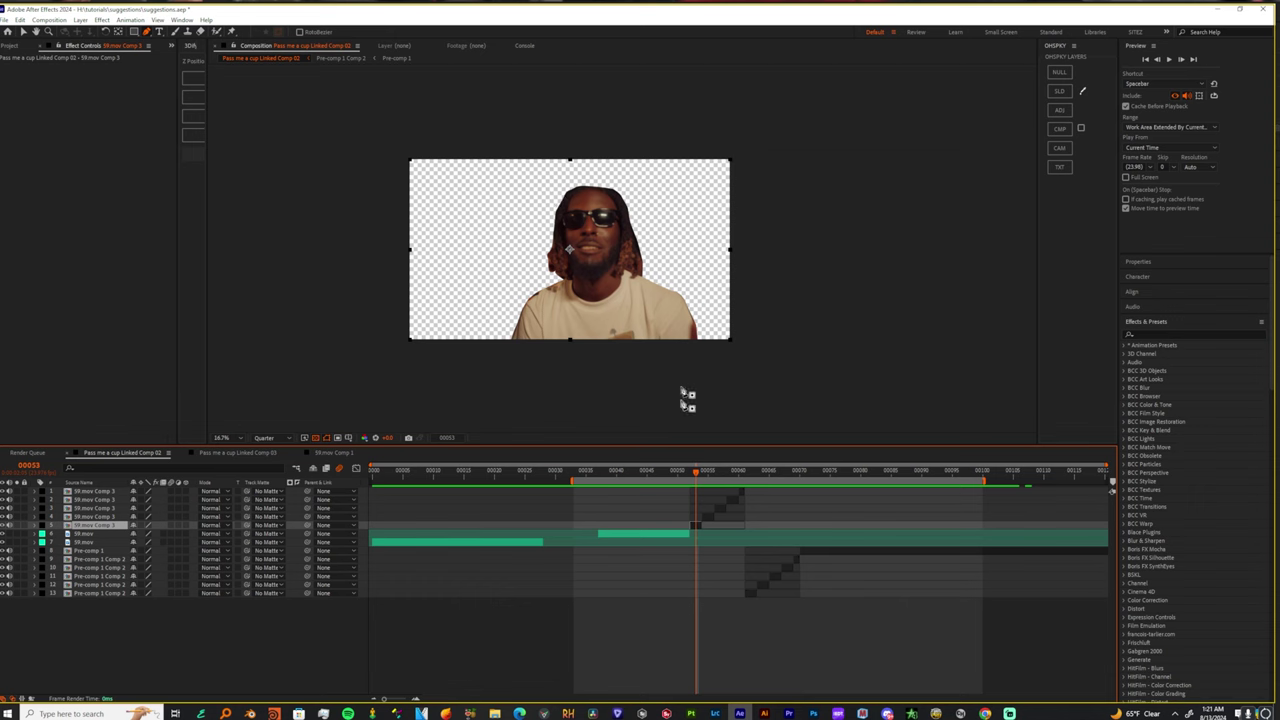
left_click(537, 188)
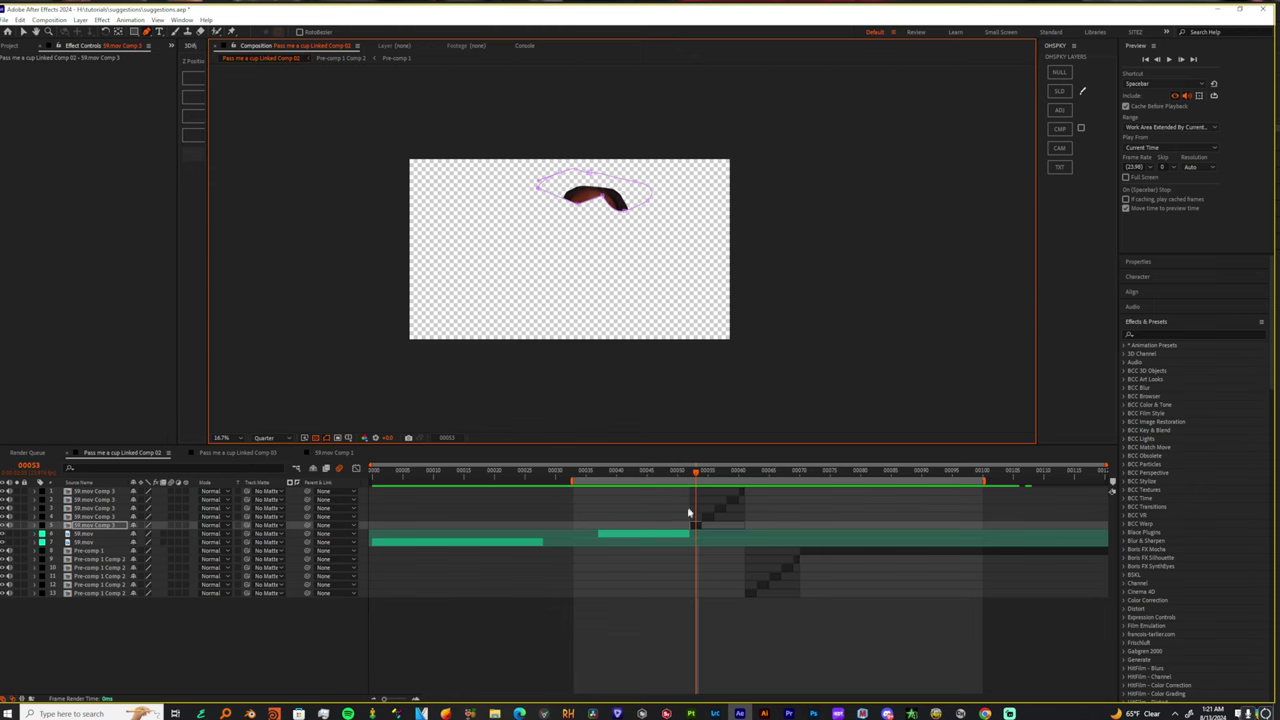
key("m")
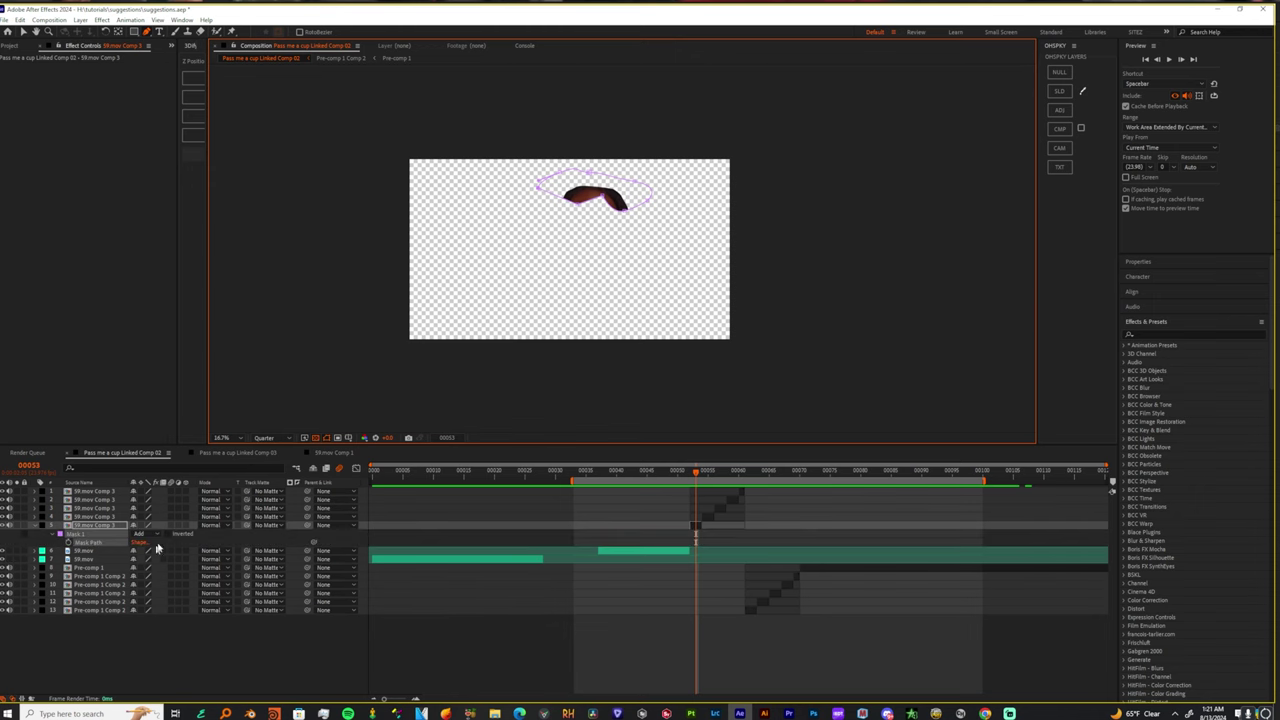
left_click(158, 538)
left_click(160, 567)
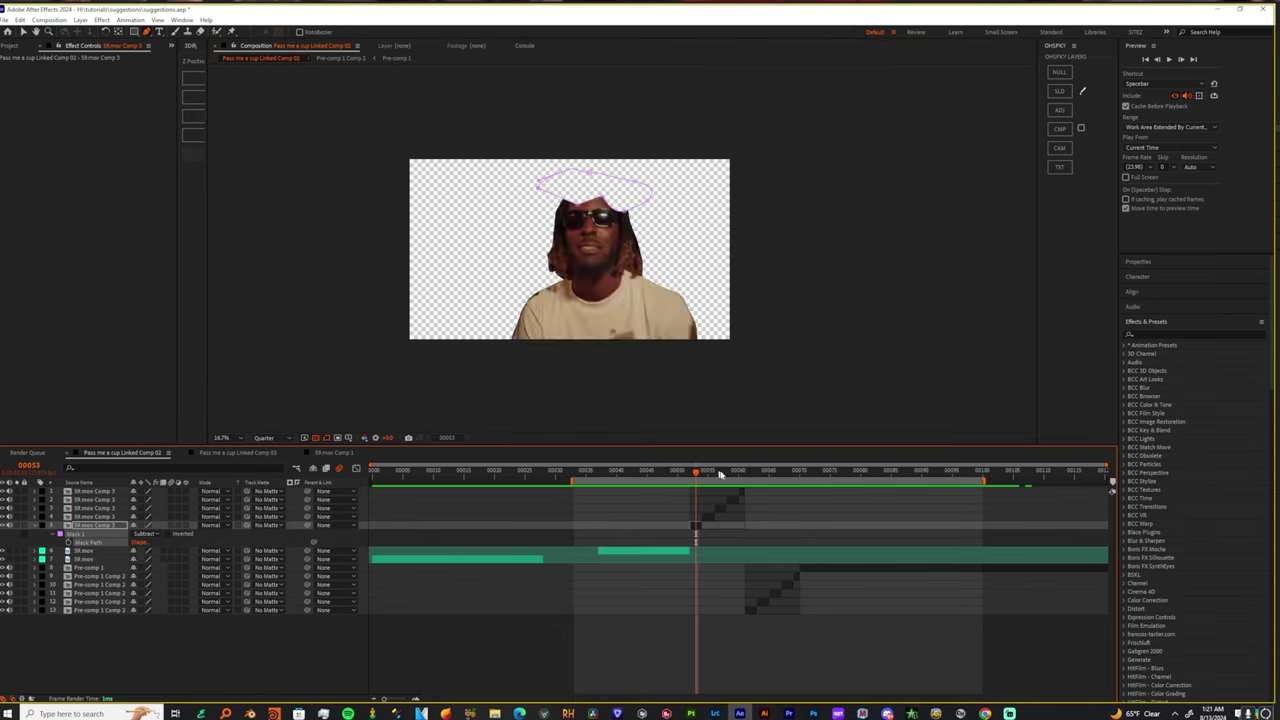
left_click_drag(622, 211, 633, 219)
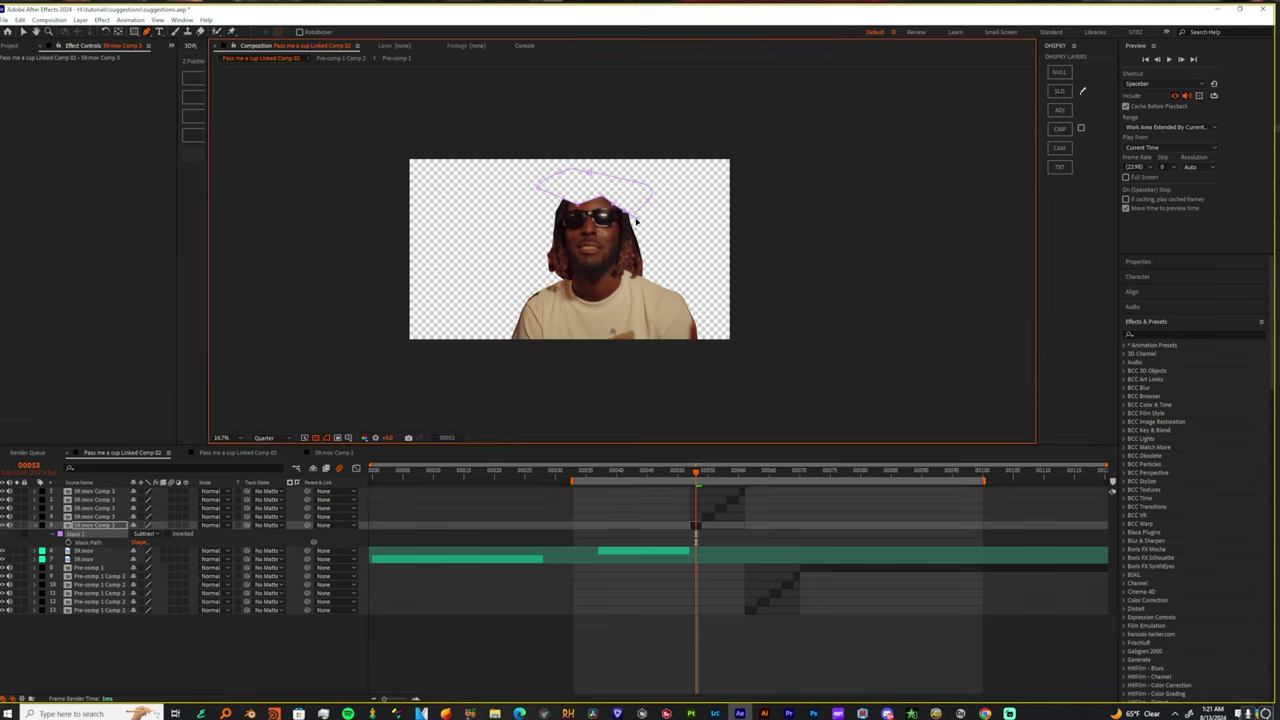
Mask the man's head down to below the sunglasses on the second slice at frame 55 and set the mask to Subtract.
mouse_move(701, 478)
left_mouse_down()
mouse_move(689, 479)
mouse_move(708, 478)
left_mouse_up()
left_click(708, 517)
left_click(530, 221)
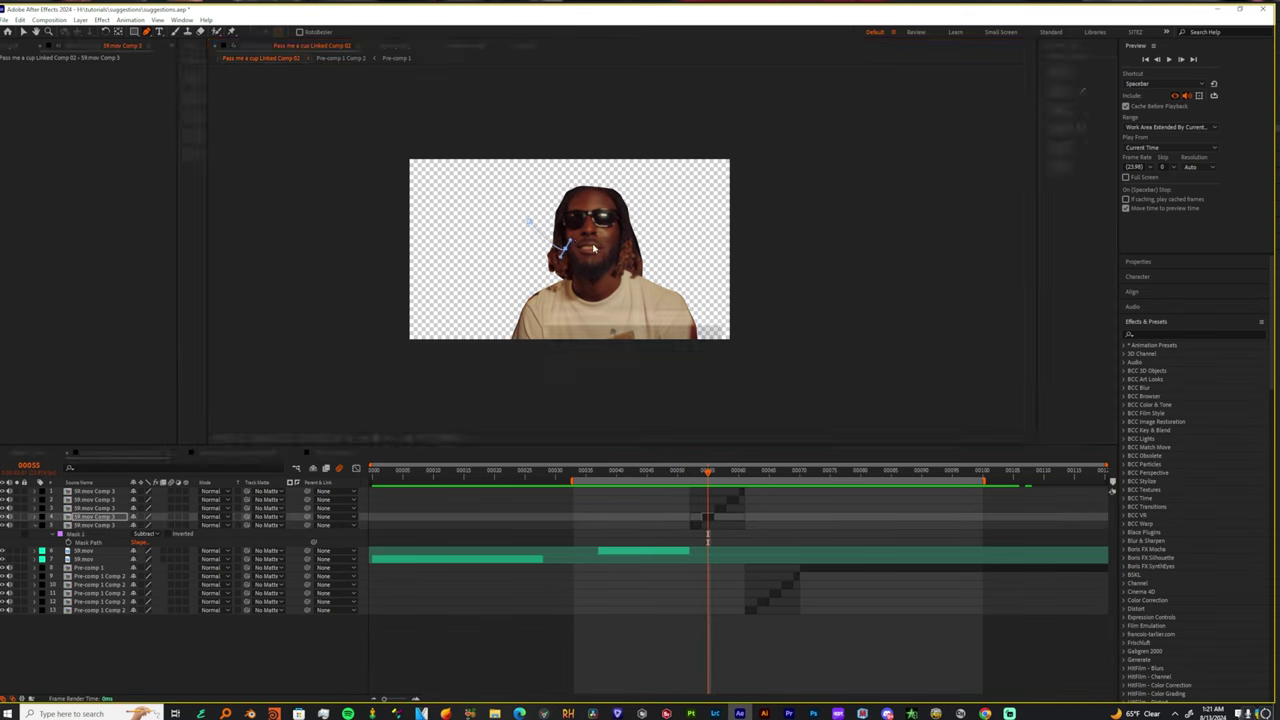
left_click(556, 240)
left_click(575, 248)
key("ctrl+z")
left_click(583, 246)
left_click(618, 233)
left_click(653, 233)
left_click(622, 178)
left_click(562, 172)
left_click(530, 221)
key("m")
left_click(147, 525)
left_click(154, 560)
Copy the second slice's mask onto the third slice at frame 57 and lower its bottom edge towards the man's shoulders.
left_click(720, 477)
left_click(720, 510)
left_click(75, 525)
left_click(721, 510)
key("ctrl+v")
left_click(570, 228)
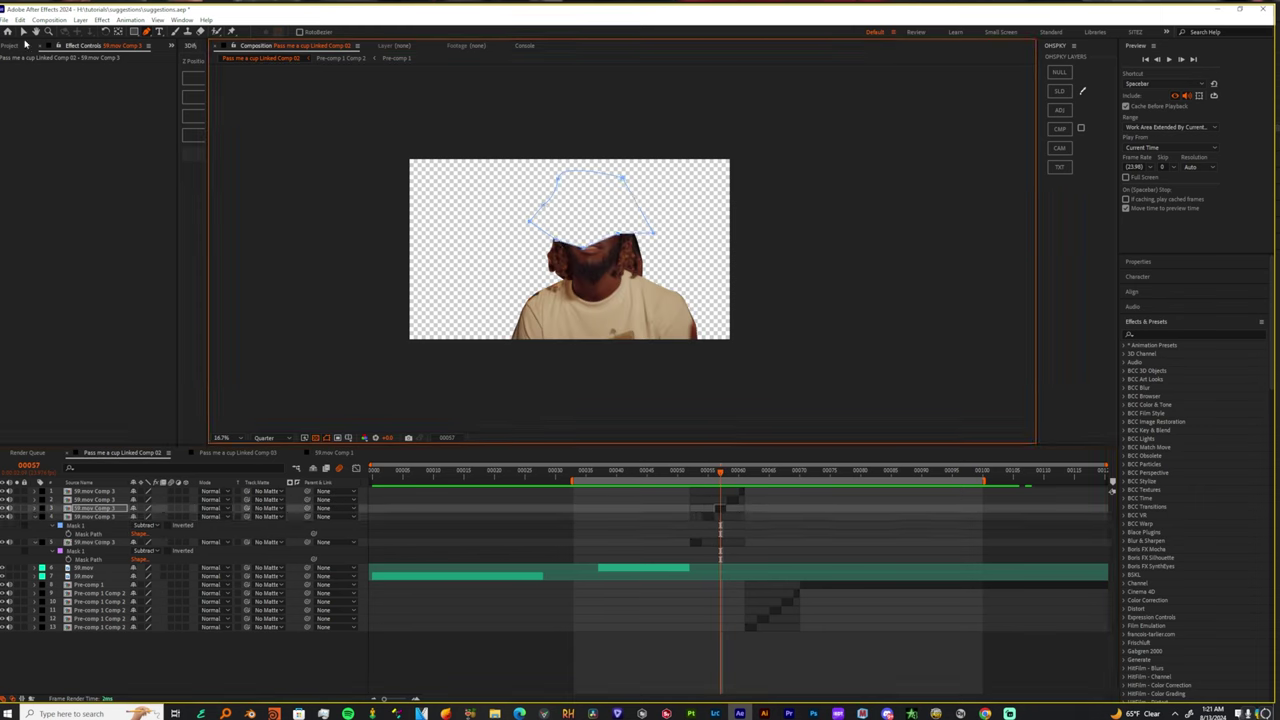
left_click_drag(583, 247, 546, 268)
left_click_drag(618, 233, 656, 284)
Paste the mask onto the fourth slice and pull its lower points down to the man's chest.
left_click(732, 473)
left_click(734, 501)
key("ctrl+v")
left_click_drag(530, 226, 515, 325)
left_click_drag(548, 241, 573, 325)
left_click_drag(584, 252, 712, 317)
Draw a mask around only the bottom edge of the man's shirt on the fifth 59.mov Comp 3 slice at frame 60.
left_click(741, 474)
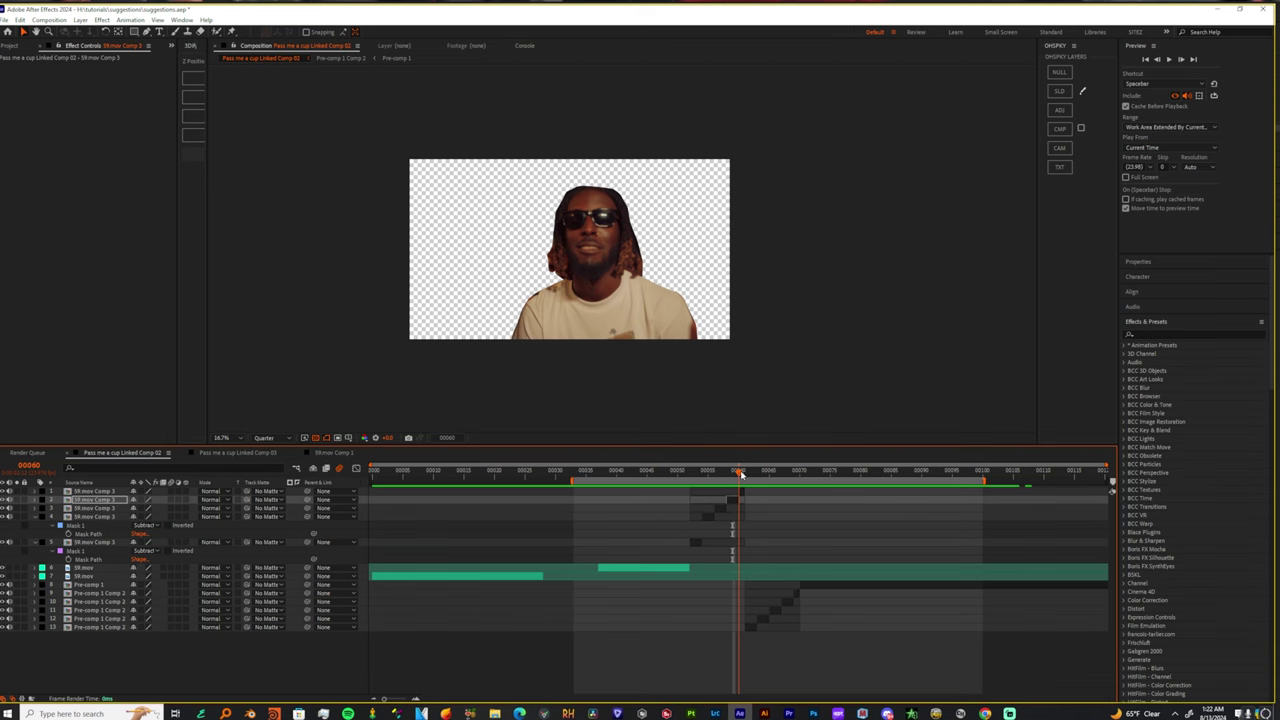
left_click(743, 493)
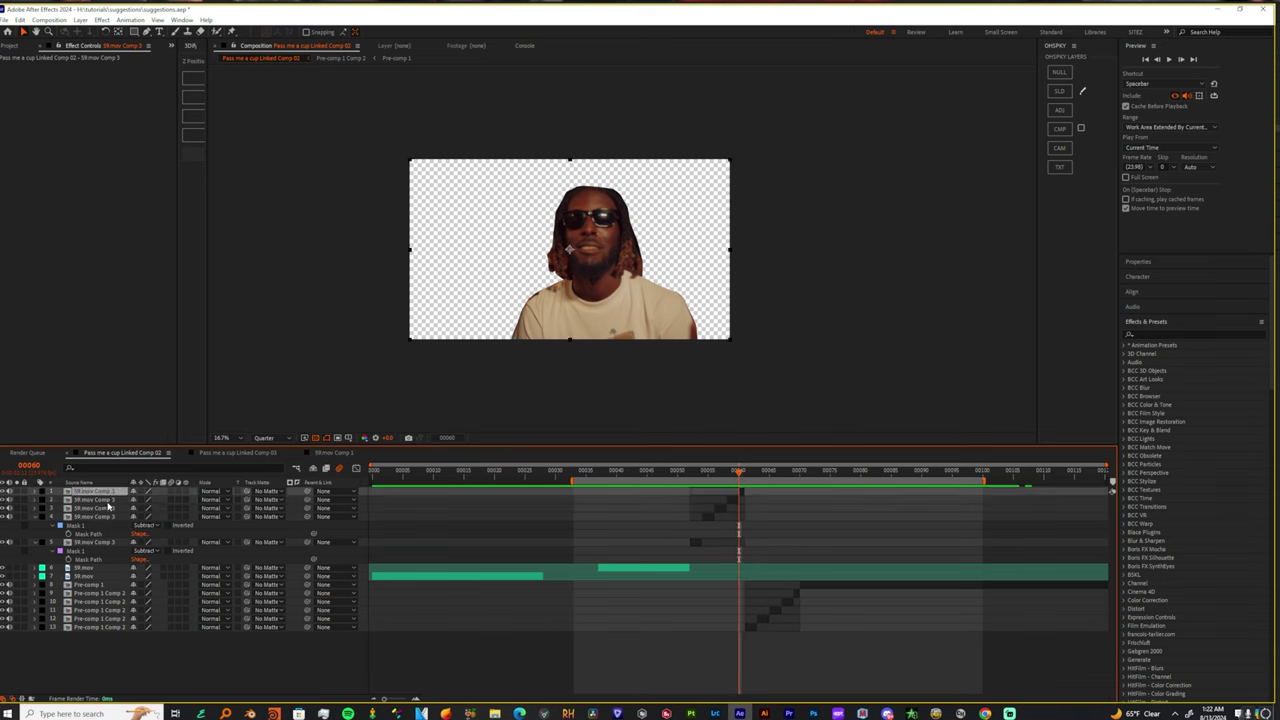
left_click(147, 31)
left_click(505, 336)
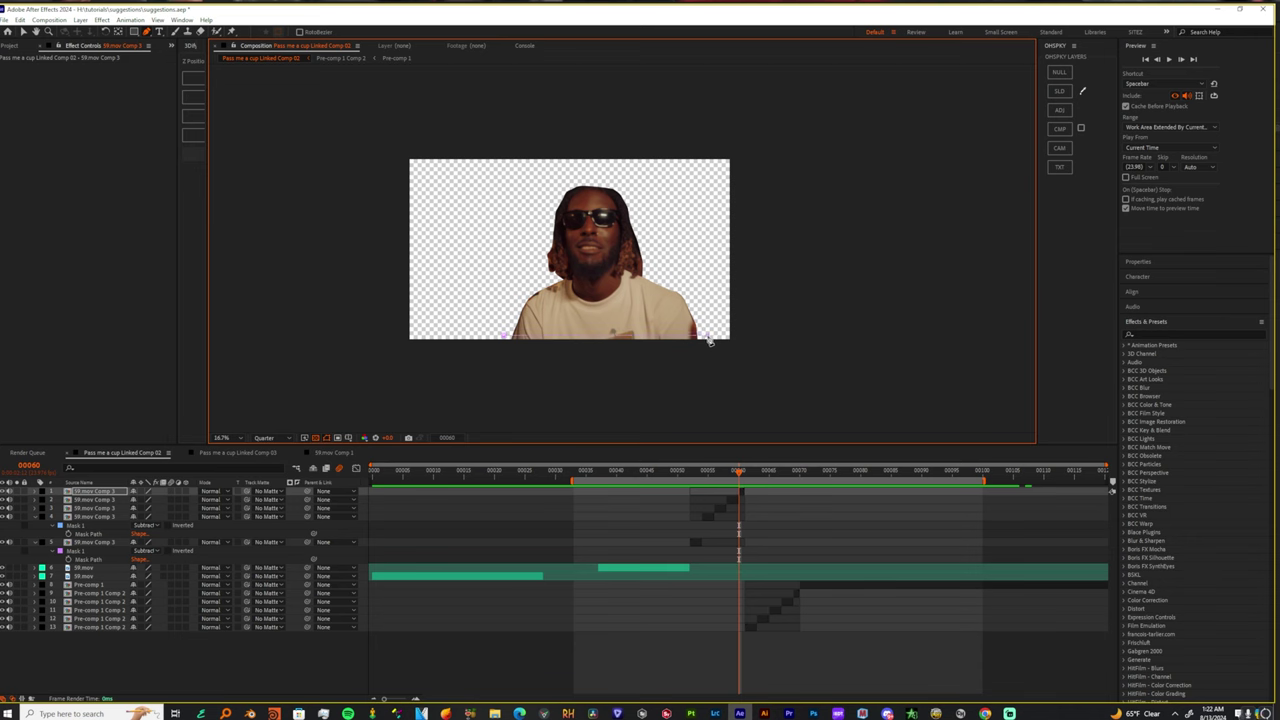
left_click_drag(698, 358, 584, 361)
left_click_drag(552, 360, 531, 360)
left_click(507, 339)
left_click_drag(702, 470, 739, 500)
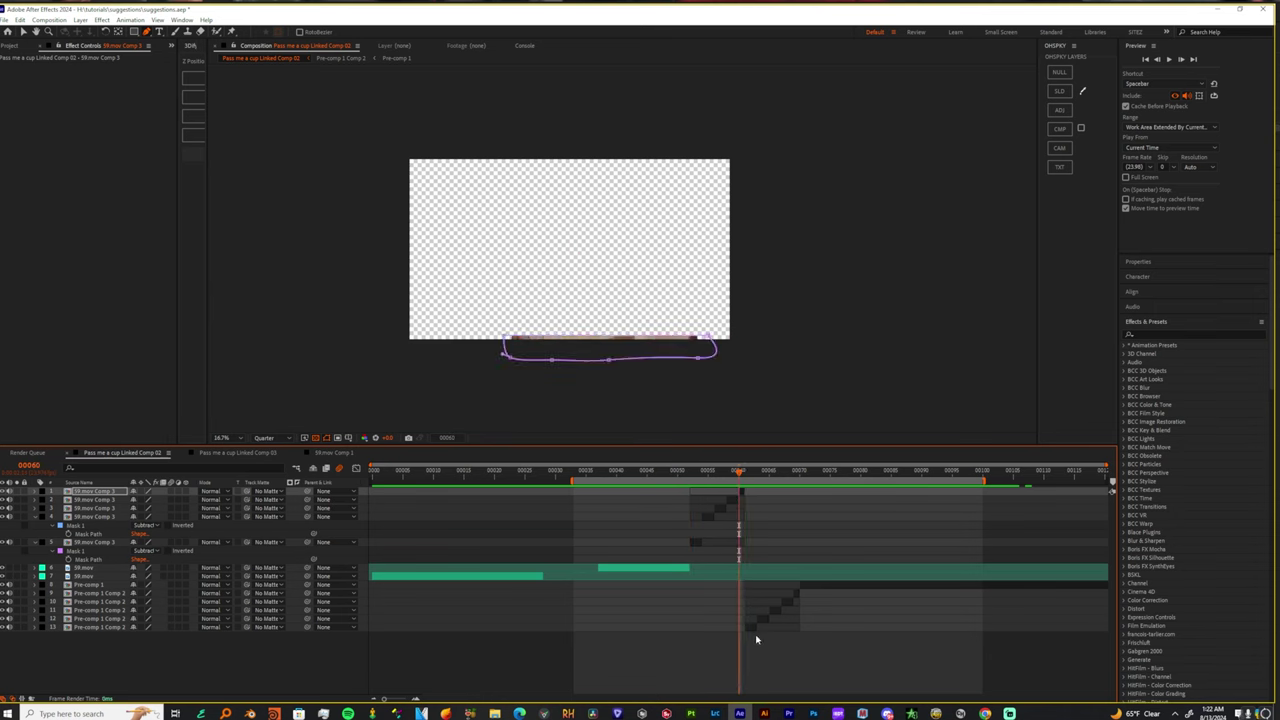
Mask the first Pre-comp 1 Comp 2 slice at frame 61 and the second at frame 64 around the performer's lower torso.
left_click_drag(740, 628, 743, 627)
left_click(751, 631)
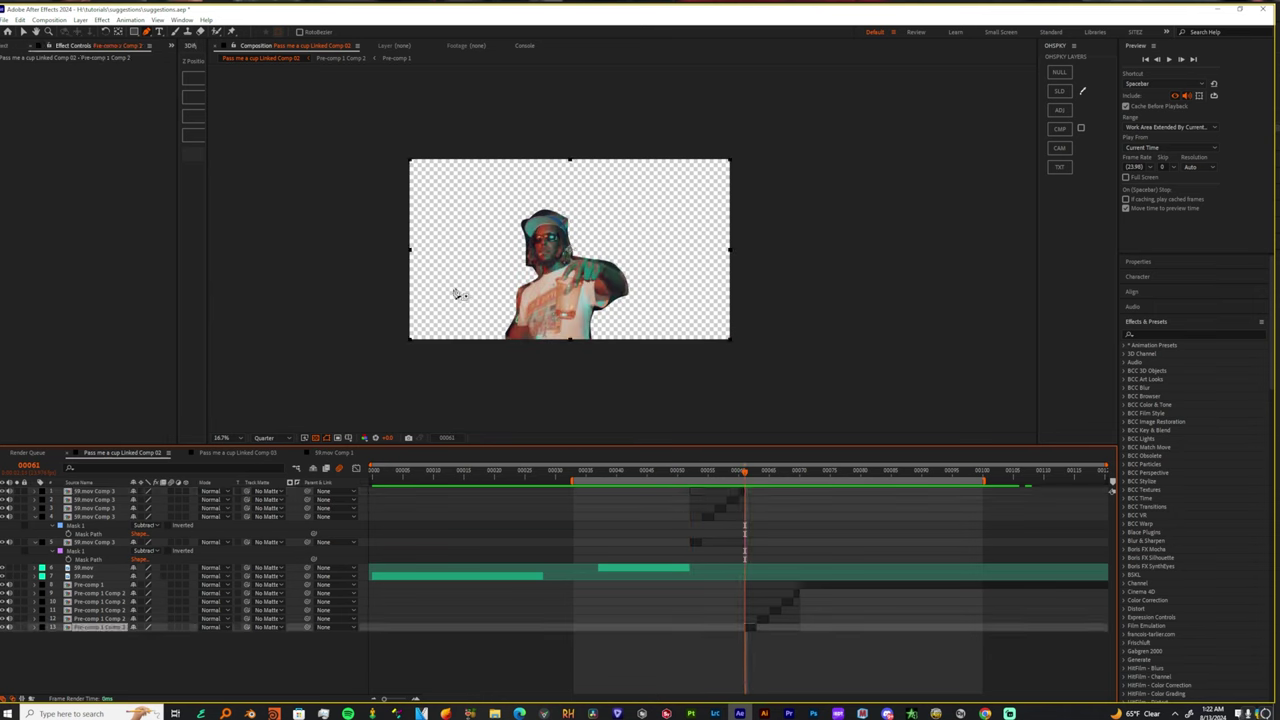
left_click(563, 335)
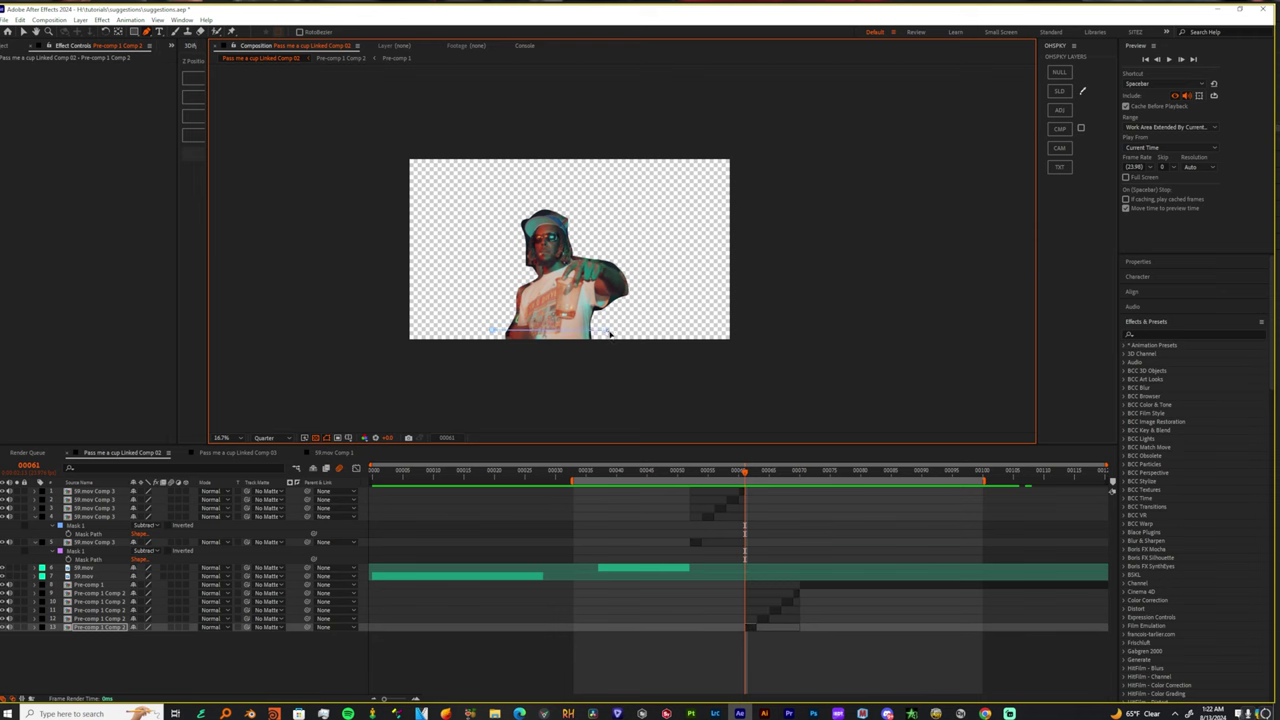
left_click_drag(615, 347, 483, 350)
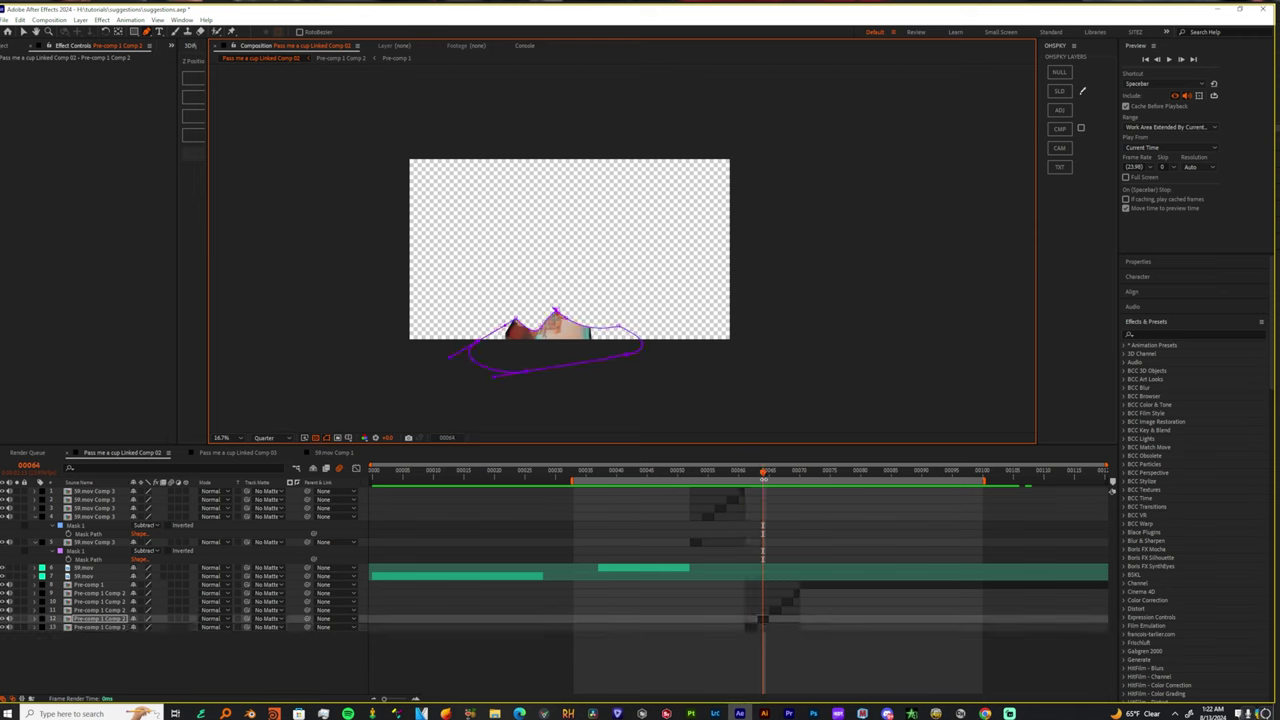
Mask the third Pre-comp 1 Comp 2 slice at frame 65 around the performer's body from the chest down.
left_click(772, 476)
left_click(774, 474)
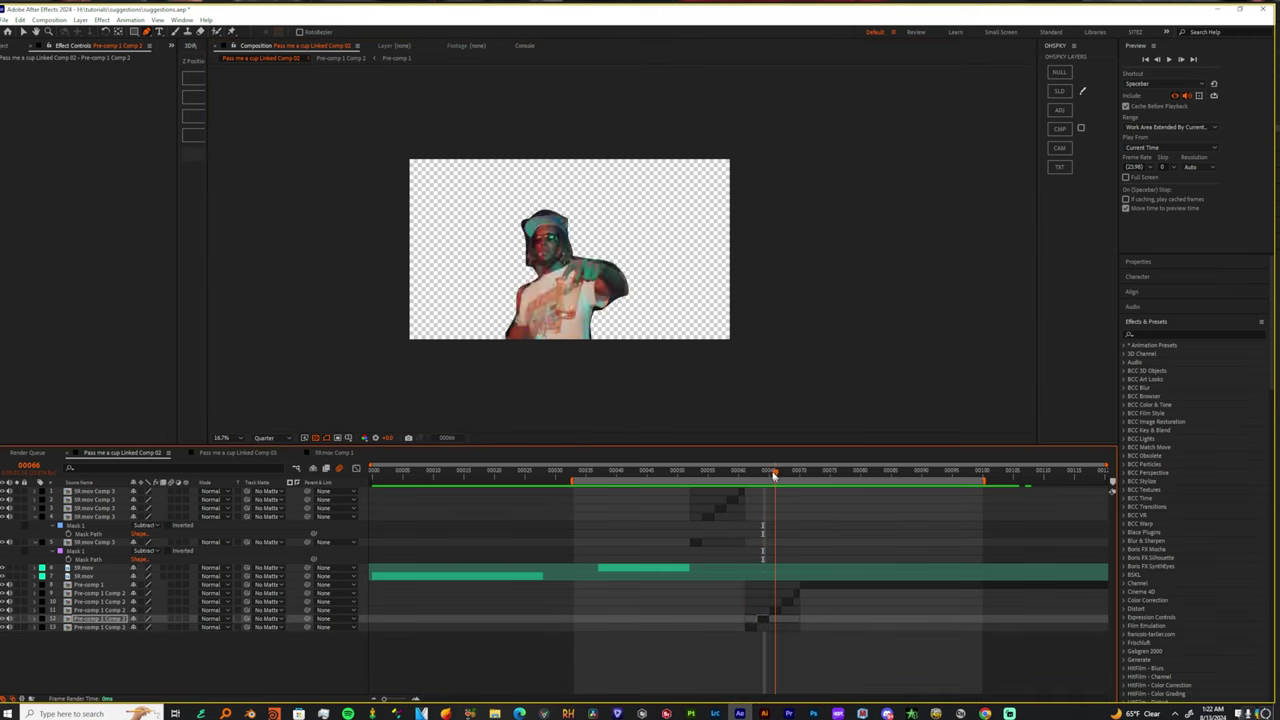
left_click(524, 305)
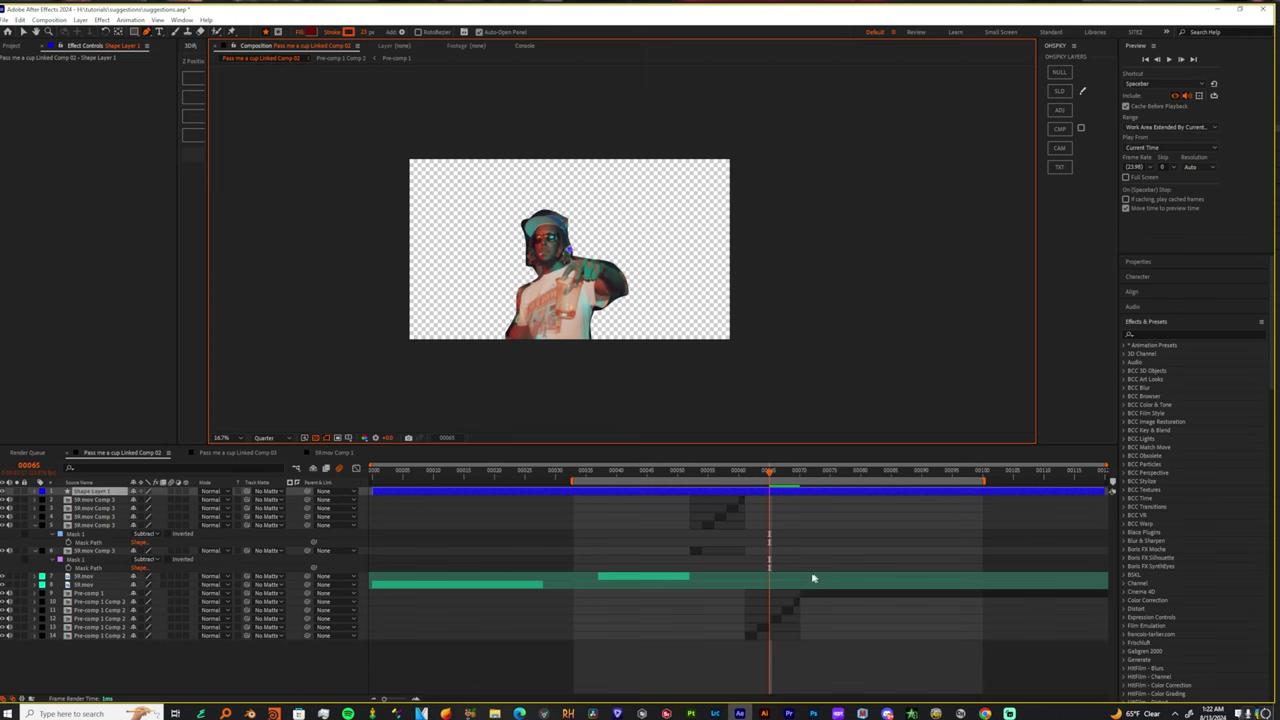
left_click(777, 619)
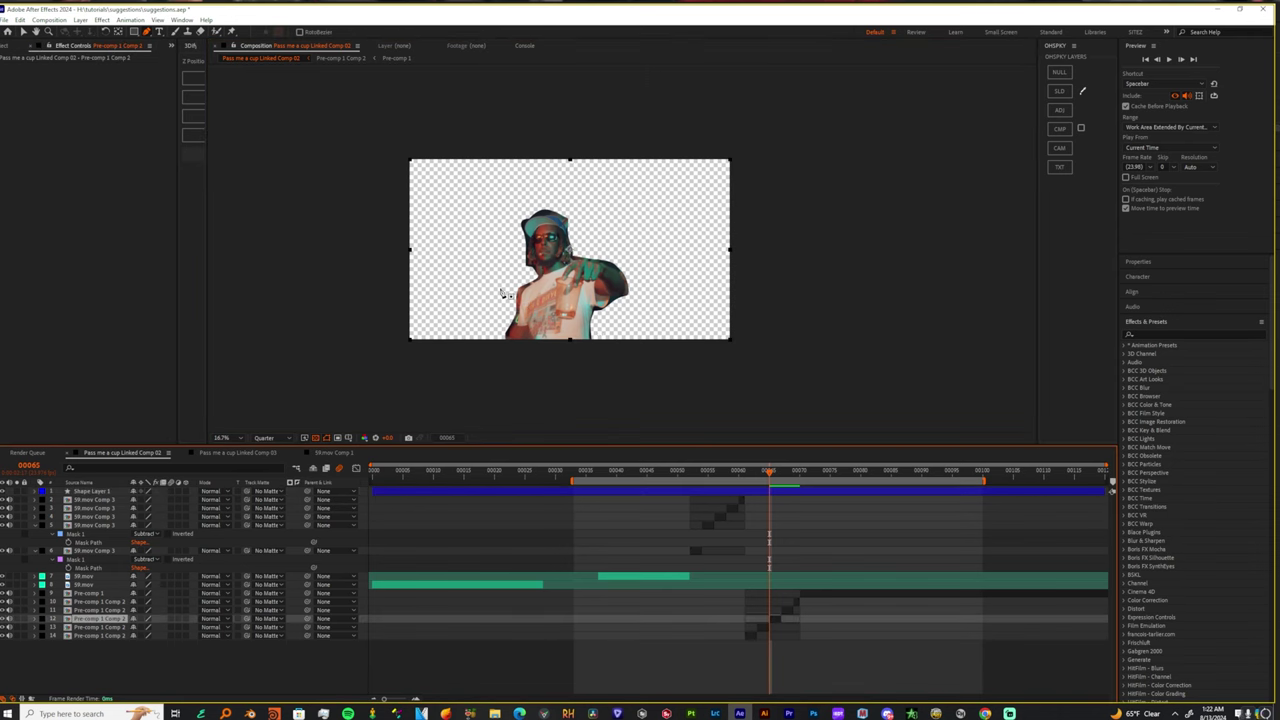
left_click_drag(500, 288, 512, 283)
left_click(537, 291)
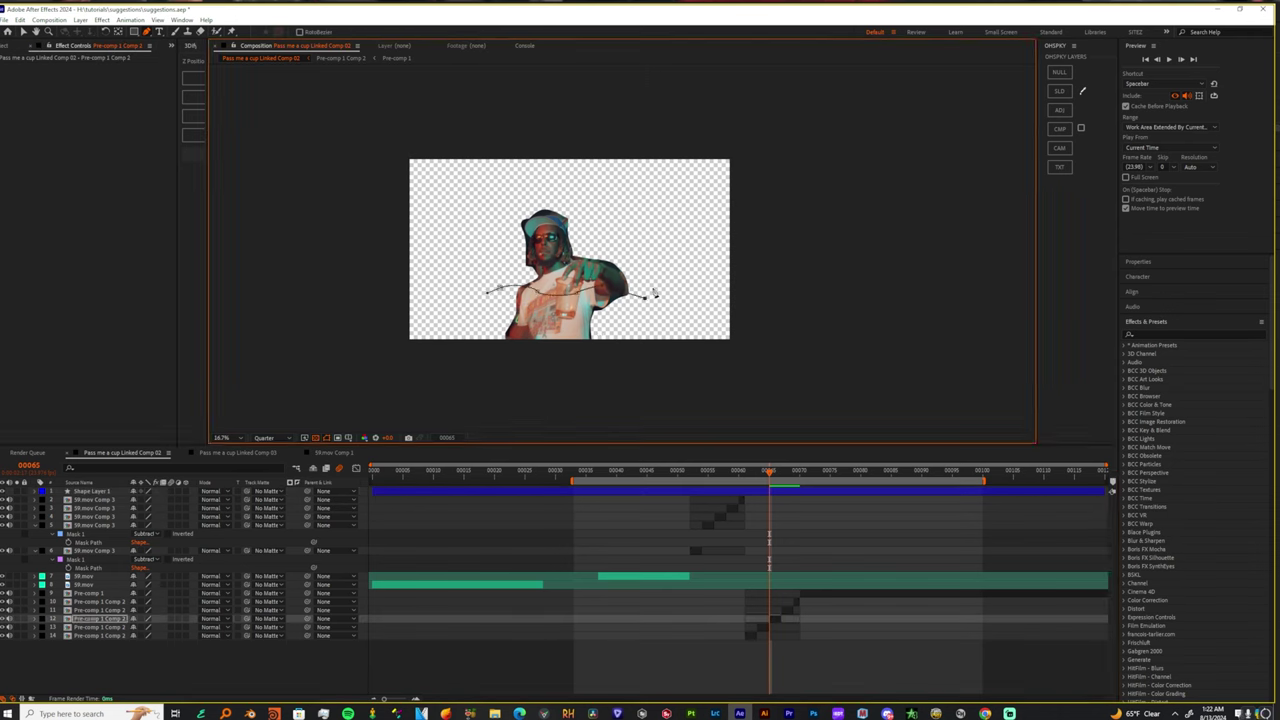
left_click_drag(560, 200, 524, 210)
key("ctrl+z")
key("ctrl+z")
left_click(626, 342)
left_click(479, 343)
left_click(500, 288)
Mask the fourth Pre-comp 1 Comp 2 slice at frame 68 around the performer's body from just below the face down.
left_click(787, 471)
left_click(786, 610)
left_click_drag(502, 268, 547, 273)
key("ctrl+z")
key("ctrl+z")
key("ctrl+z")
left_click(20, 20)
left_click(52, 40)
left_click(20, 20)
left_click(52, 40)
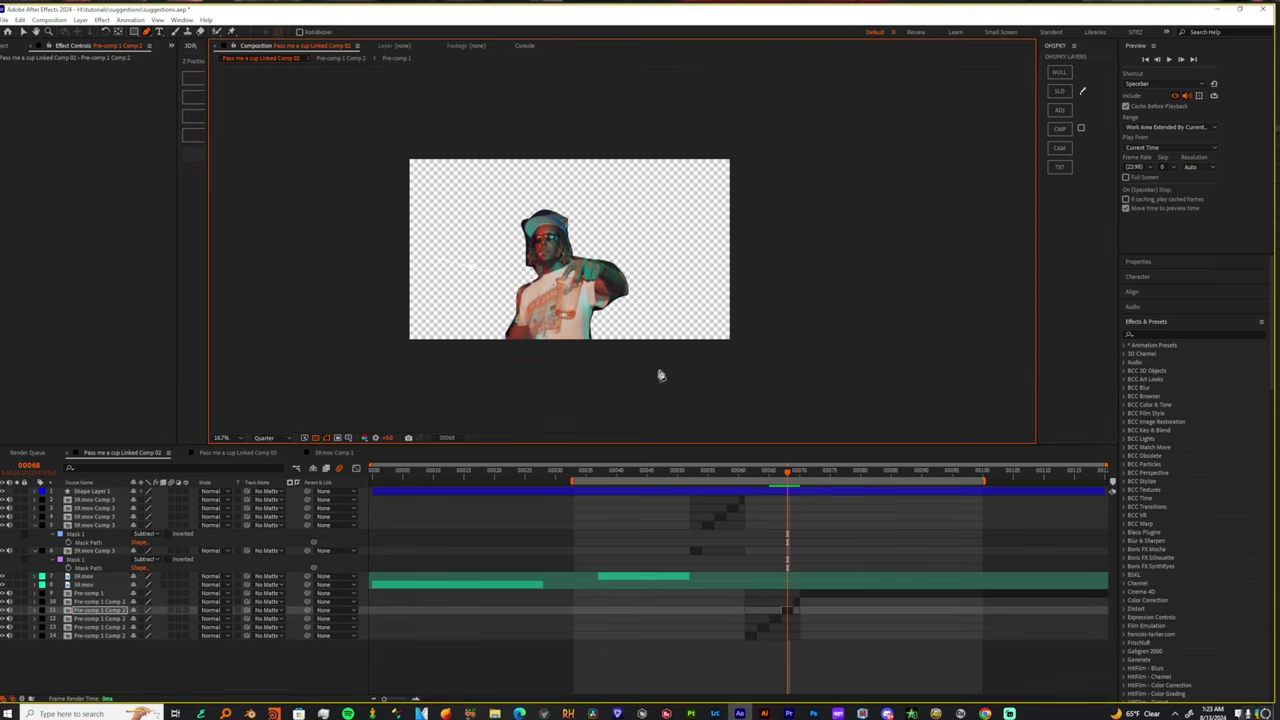
left_click_drag(649, 354, 630, 367)
left_click_drag(574, 374, 540, 374)
left_click_drag(463, 362, 464, 350)
left_click(457, 264)
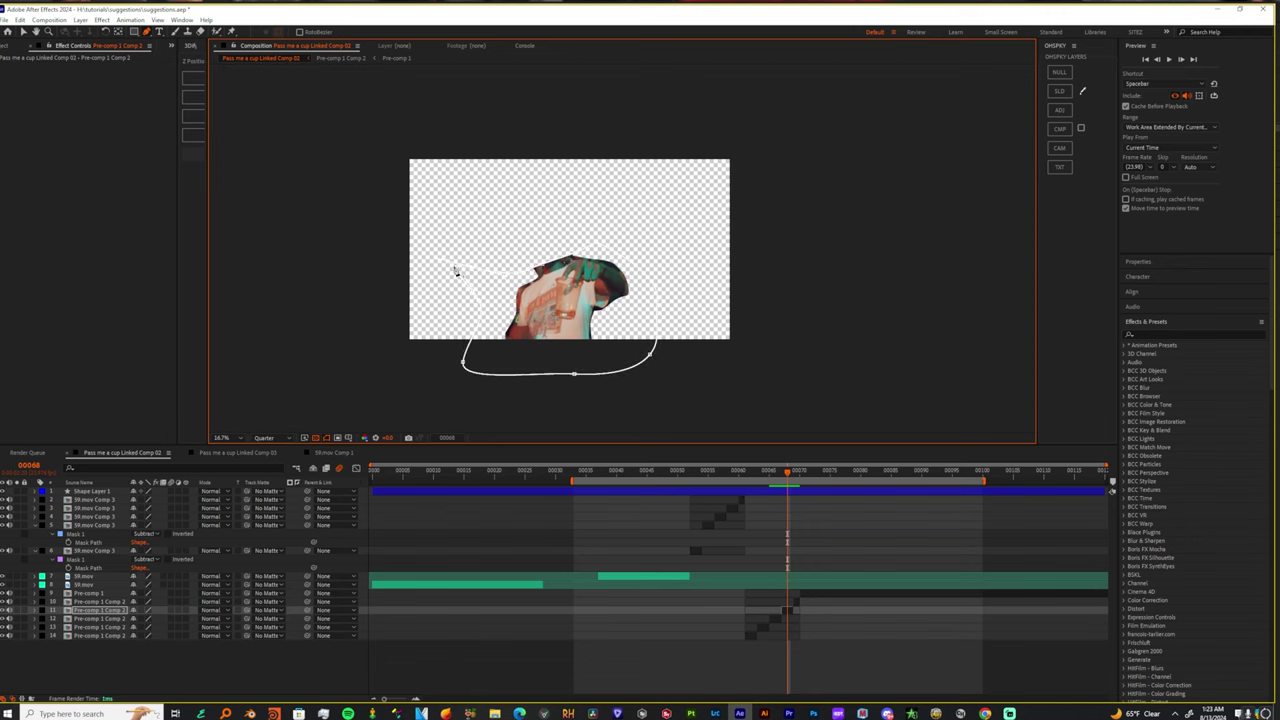
Pre-compose the five 59.mov Comp 3 slices together.
left_click_drag(796, 479, 684, 479)
left_click(707, 479)
left_click(700, 551)
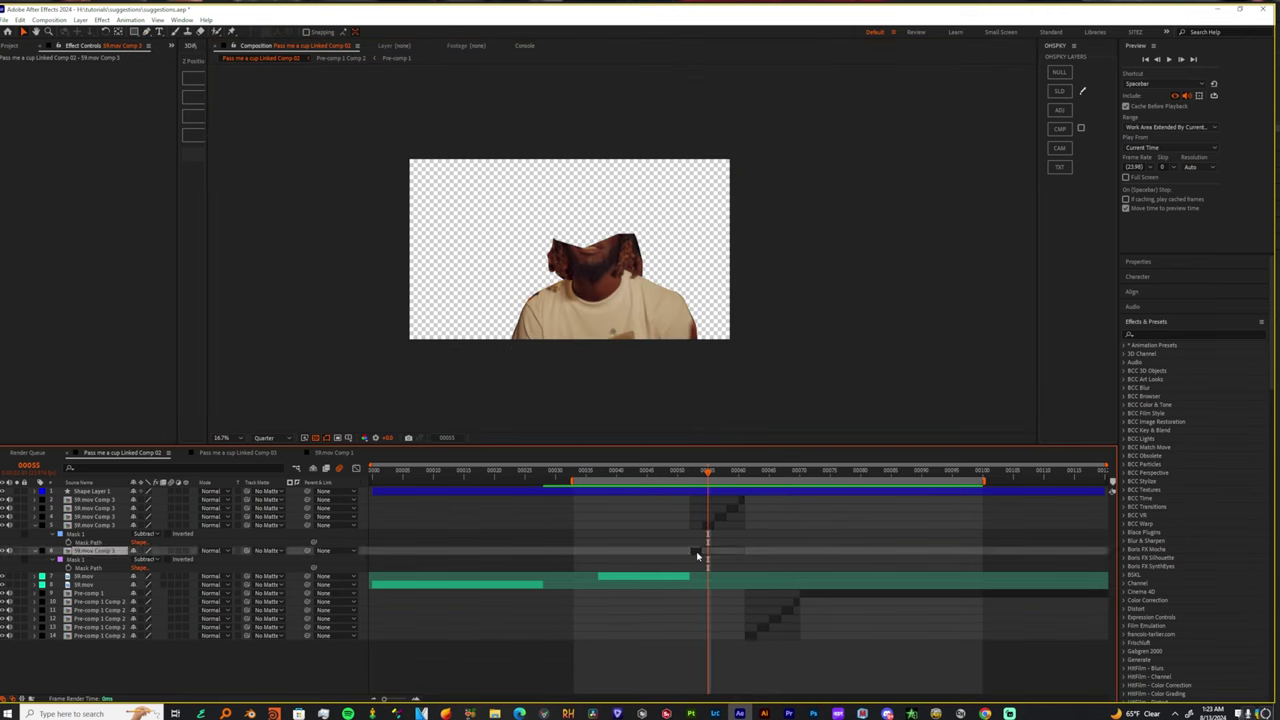
left_click(709, 526, "ctrl")
left_click(720, 518, "ctrl")
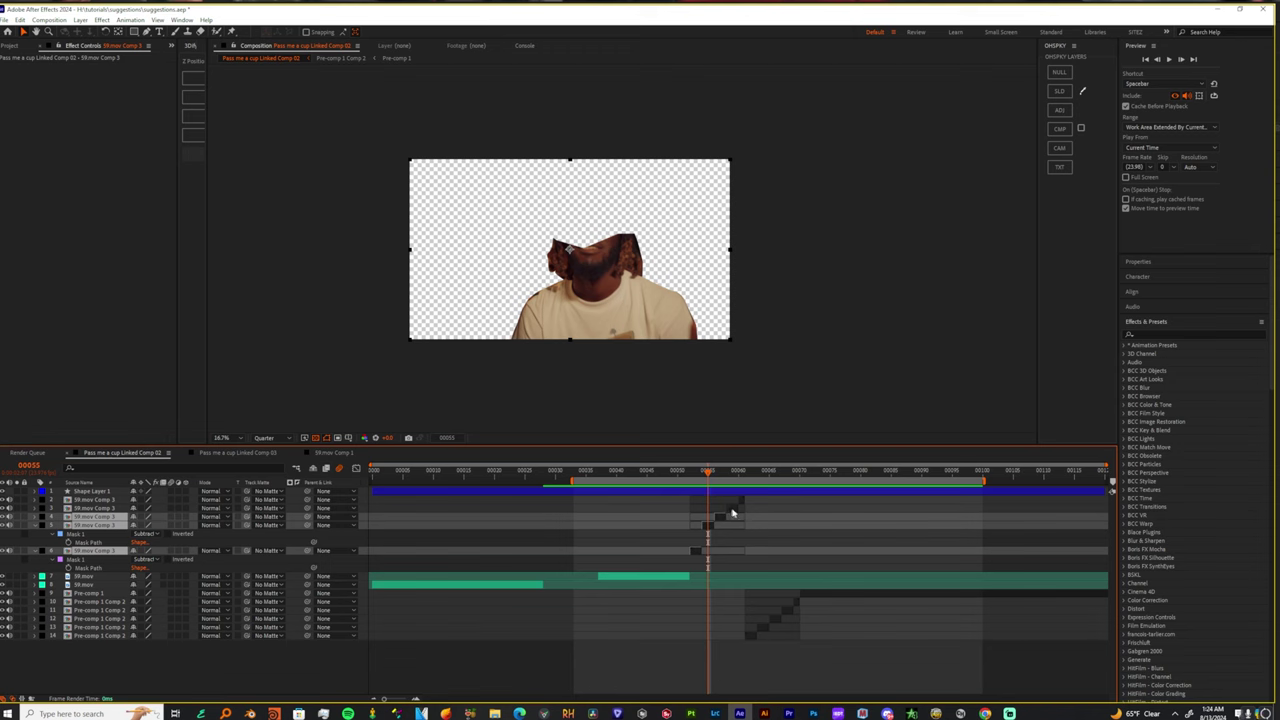
left_click(735, 509, "shift")
left_click(740, 500, "shift")
right_click(740, 500)
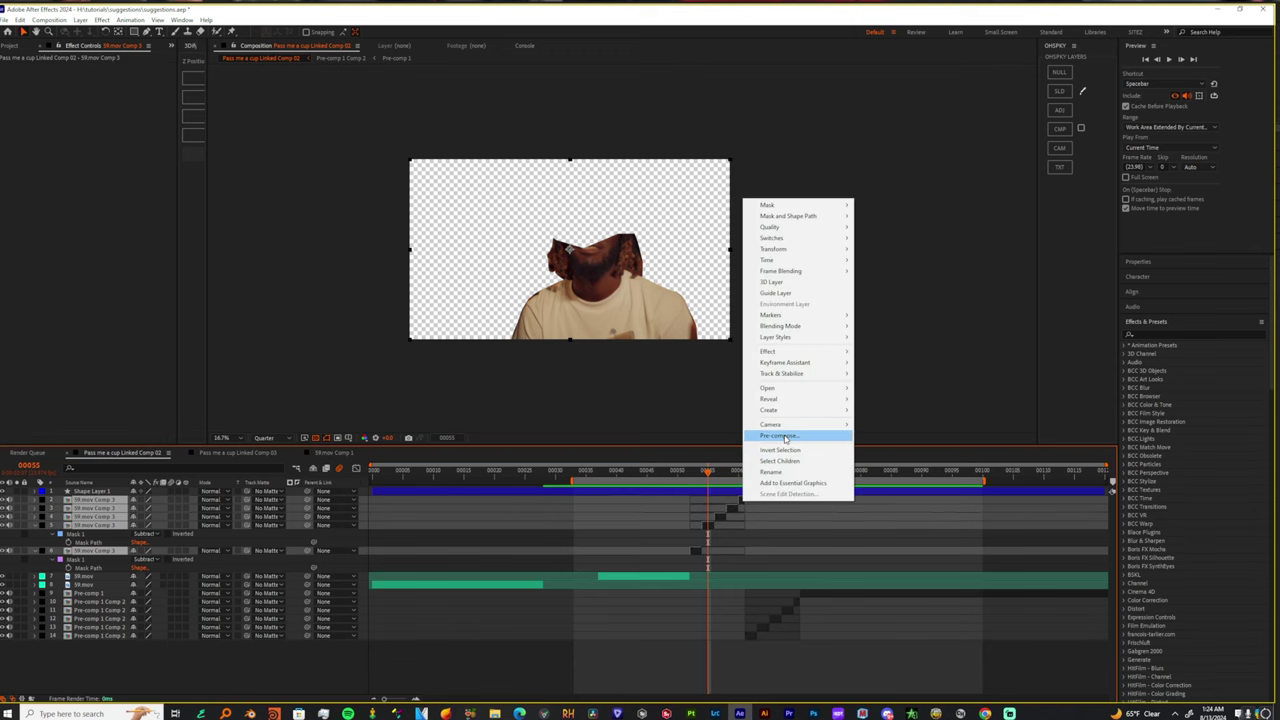
left_click(785, 436)
key("Return")
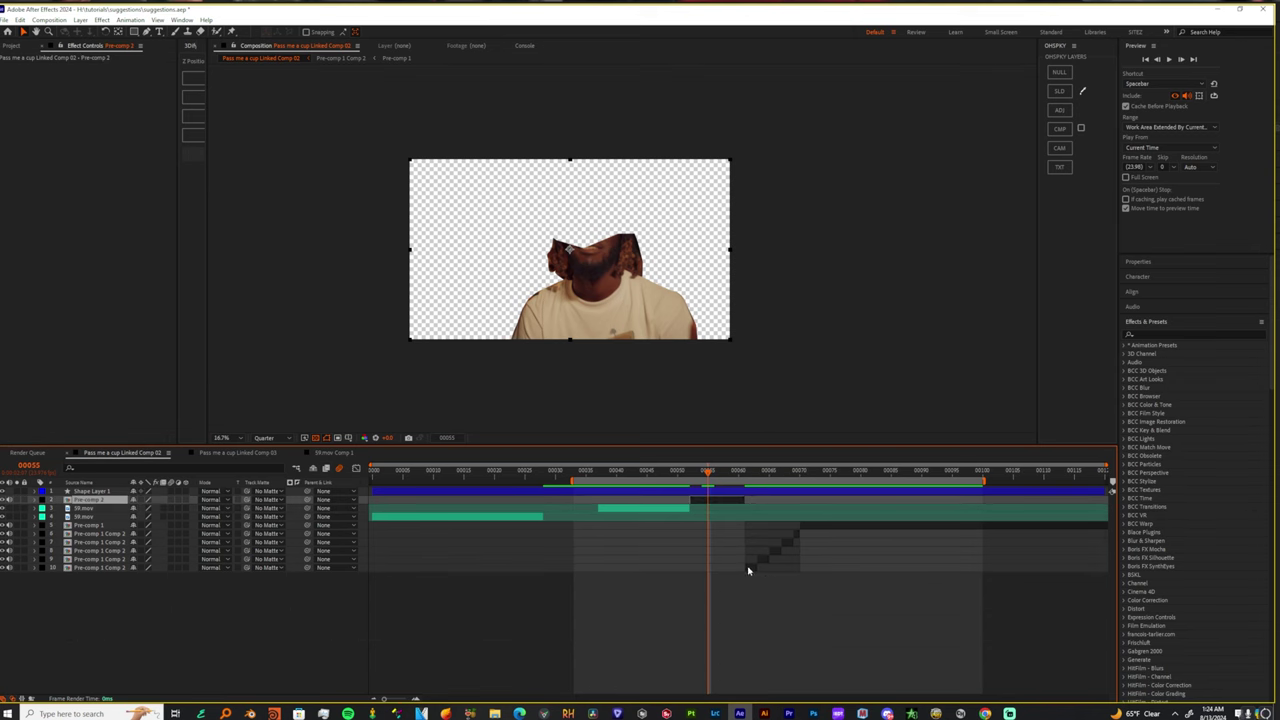
Pre-compose the five Pre-comp 1 Comp 2 slices together and move the new layer directly beneath Pre-comp 2.
left_click(749, 568)
left_click(767, 558, "shift")
left_click(775, 550, "shift")
left_click(790, 542, "shift")
right_click(796, 540)
left_click(845, 477)
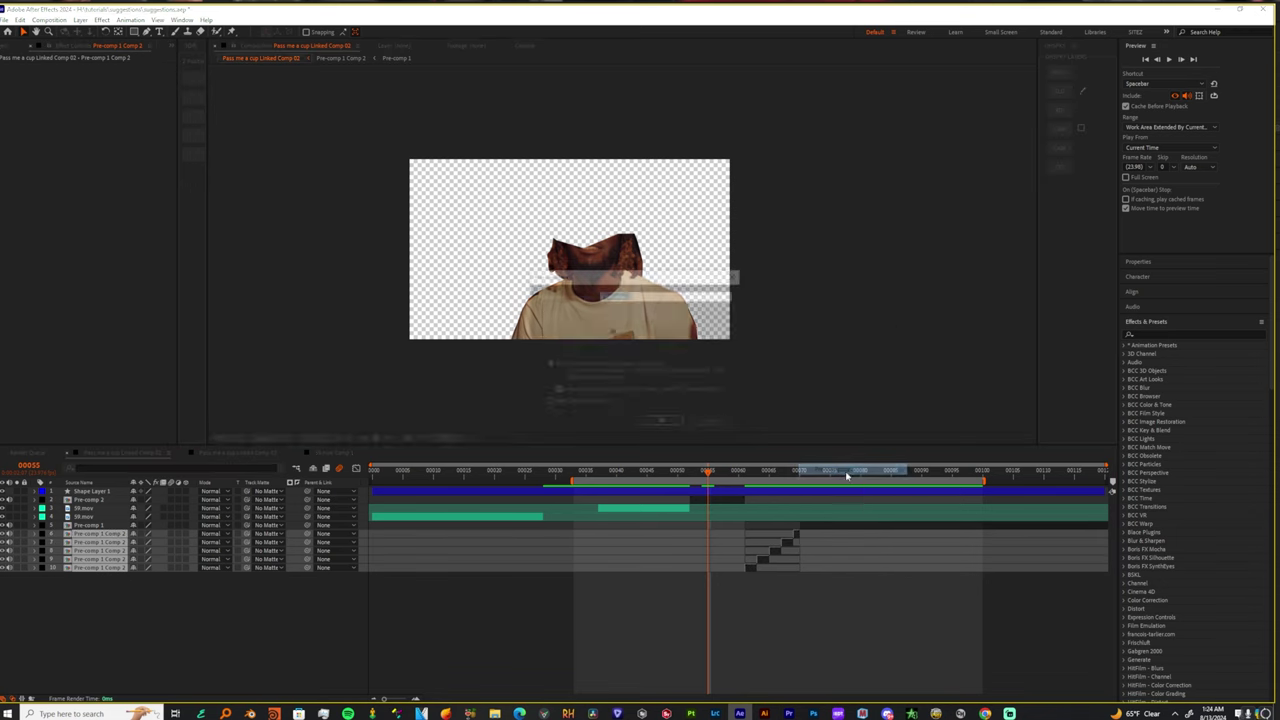
key("Return")
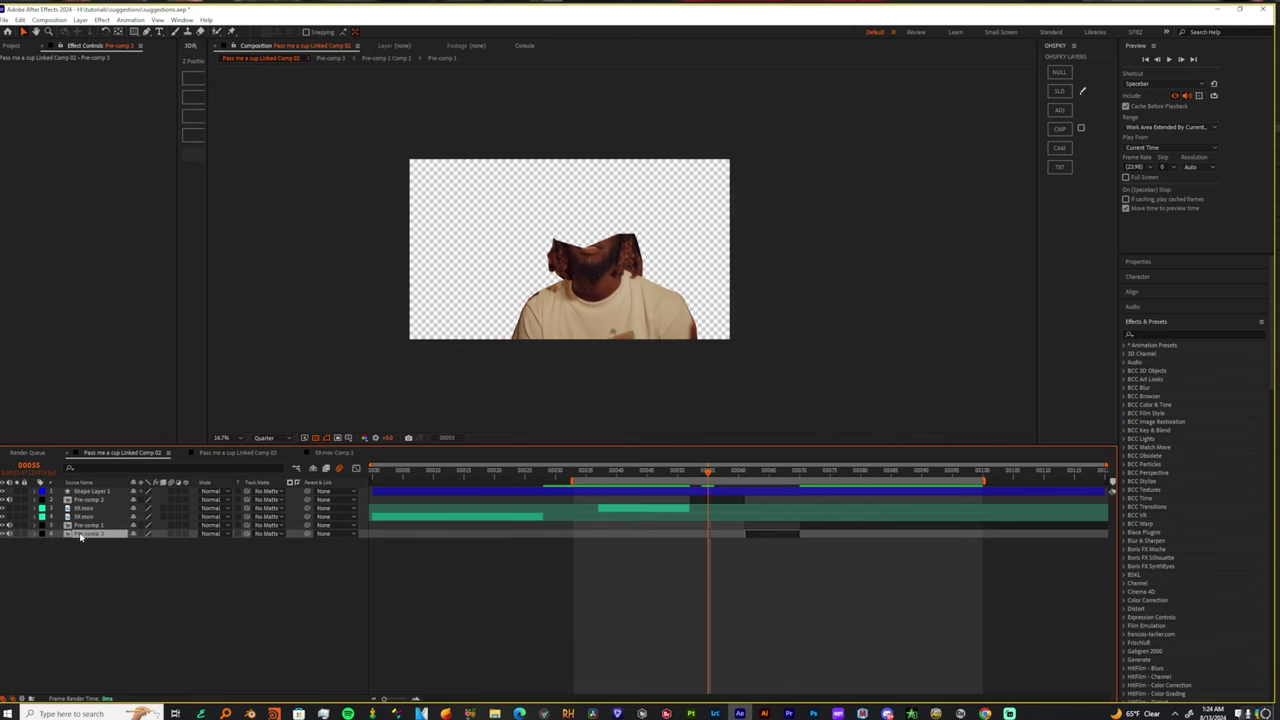
left_click_drag(81, 535, 96, 505)
Apply S_DropShadow to Pre-comp 2 and shift the shadow slightly upwards behind the cutout.
left_click(733, 501)
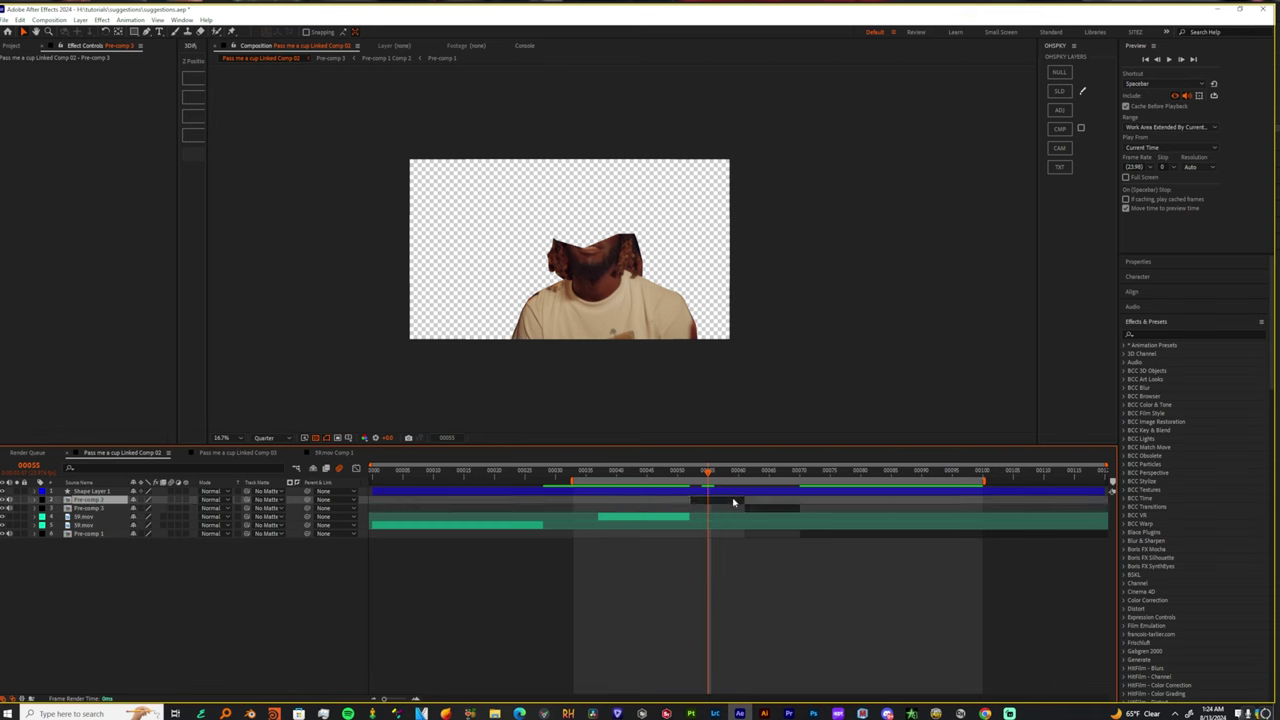
key("ctrl+space")
type("drop")
key("Down")
key("Down")
key("Down")
key("Return")
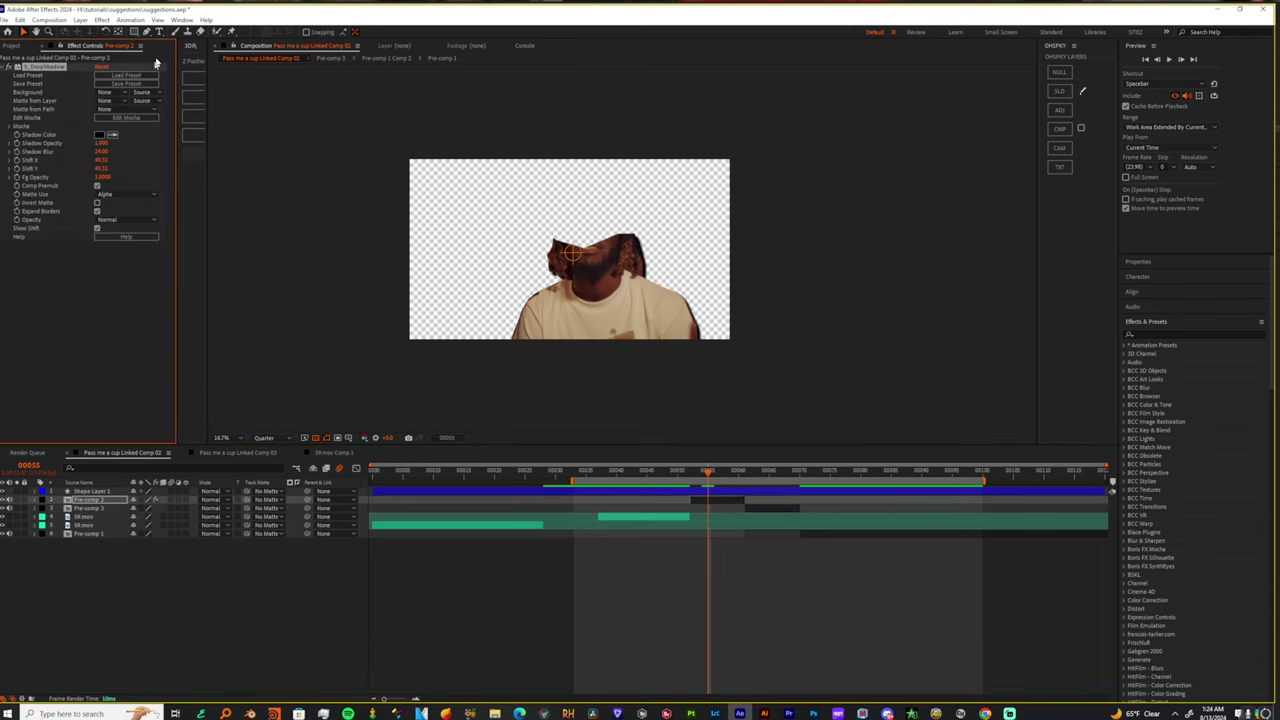
left_click_drag(572, 254, 576, 250)
Copy the S_DropShadow effect from Pre-comp 2 to Pre-comp 3 and check it over that layer's frames.
left_click(55, 68)
left_click(758, 509)
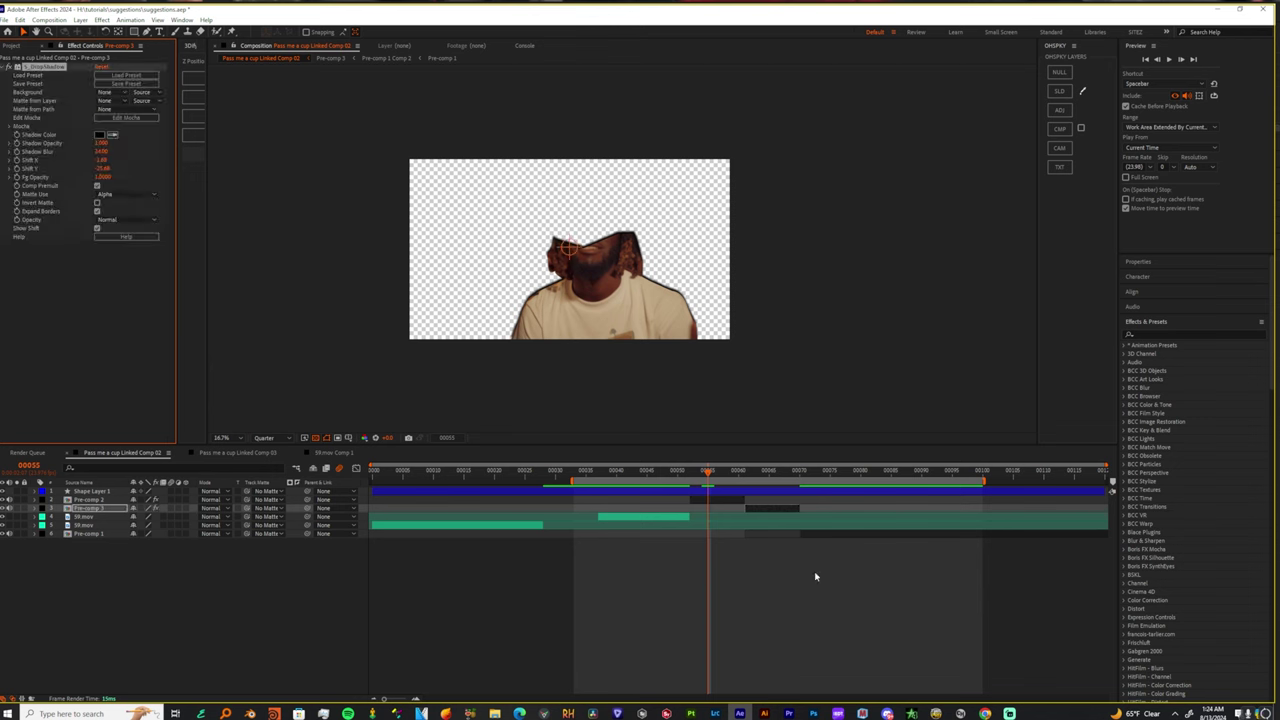
left_click_drag(767, 473, 794, 491)
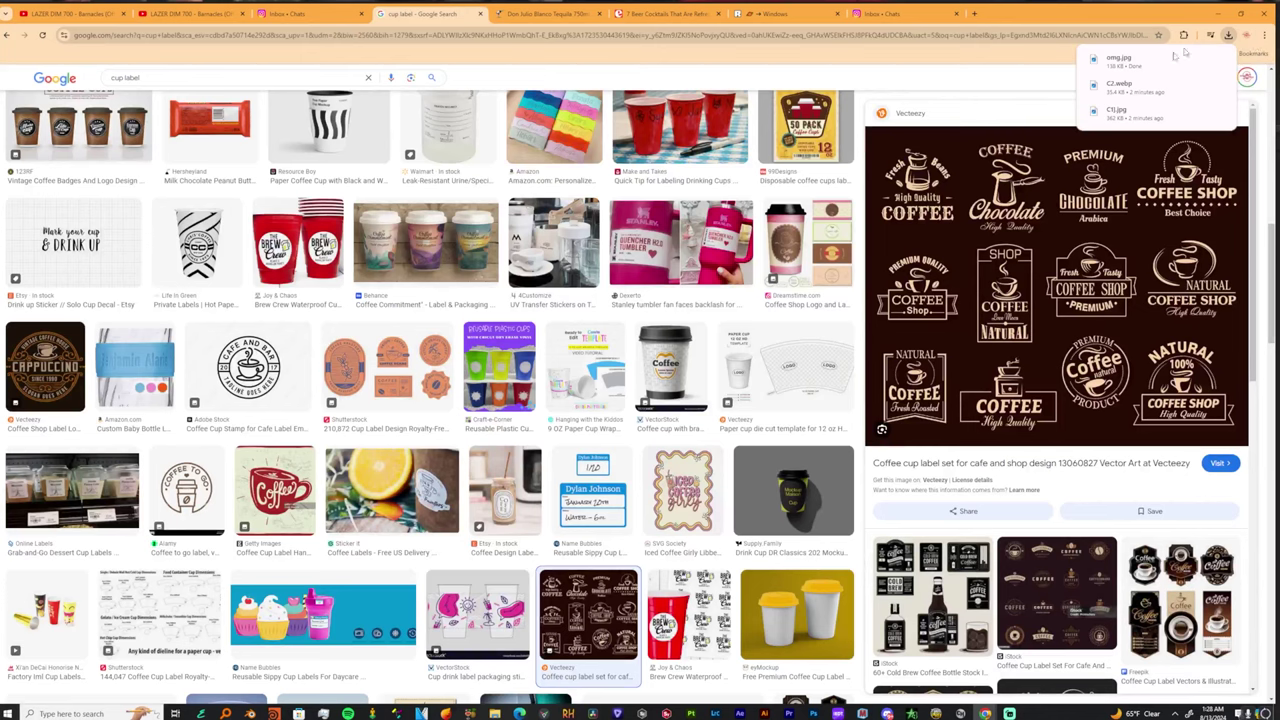
Bring omg.jpg, C2.png and the C1 JPG from the suggestions folder into the After Effects composition.
left_click(1178, 56)
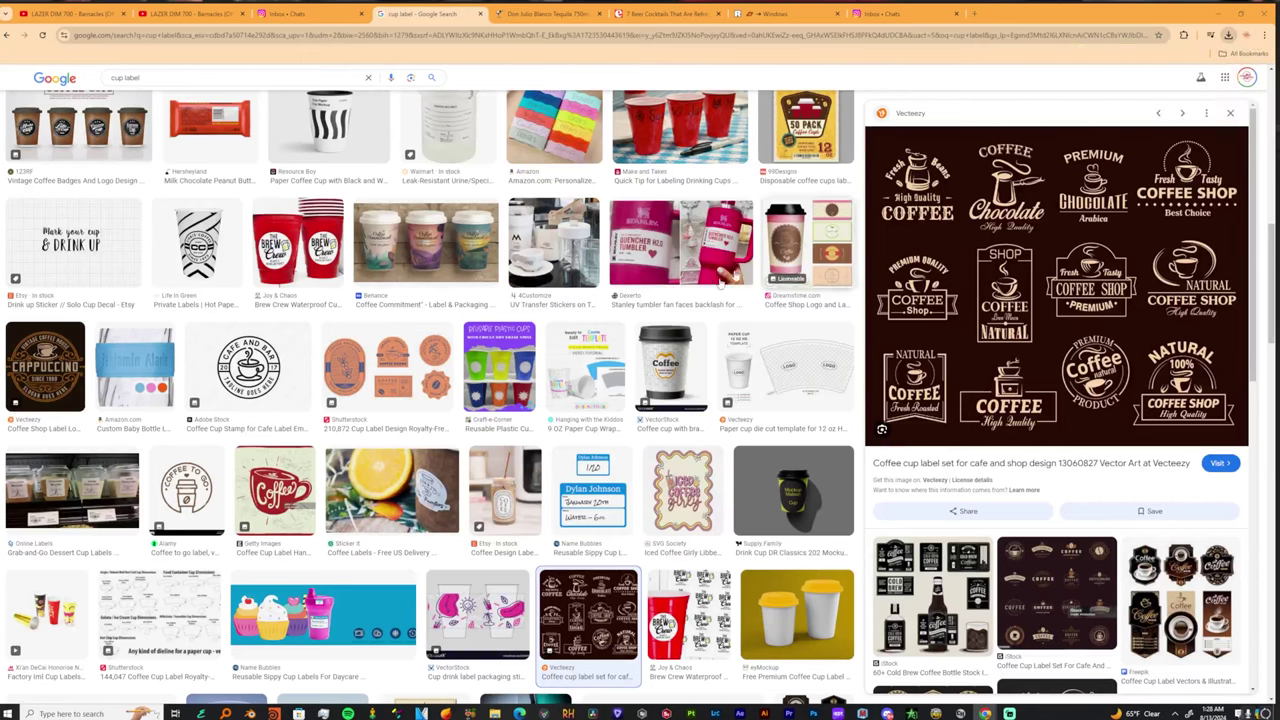
left_click(198, 392)
left_click(309, 316, "ctrl")
left_click(373, 332, "ctrl")
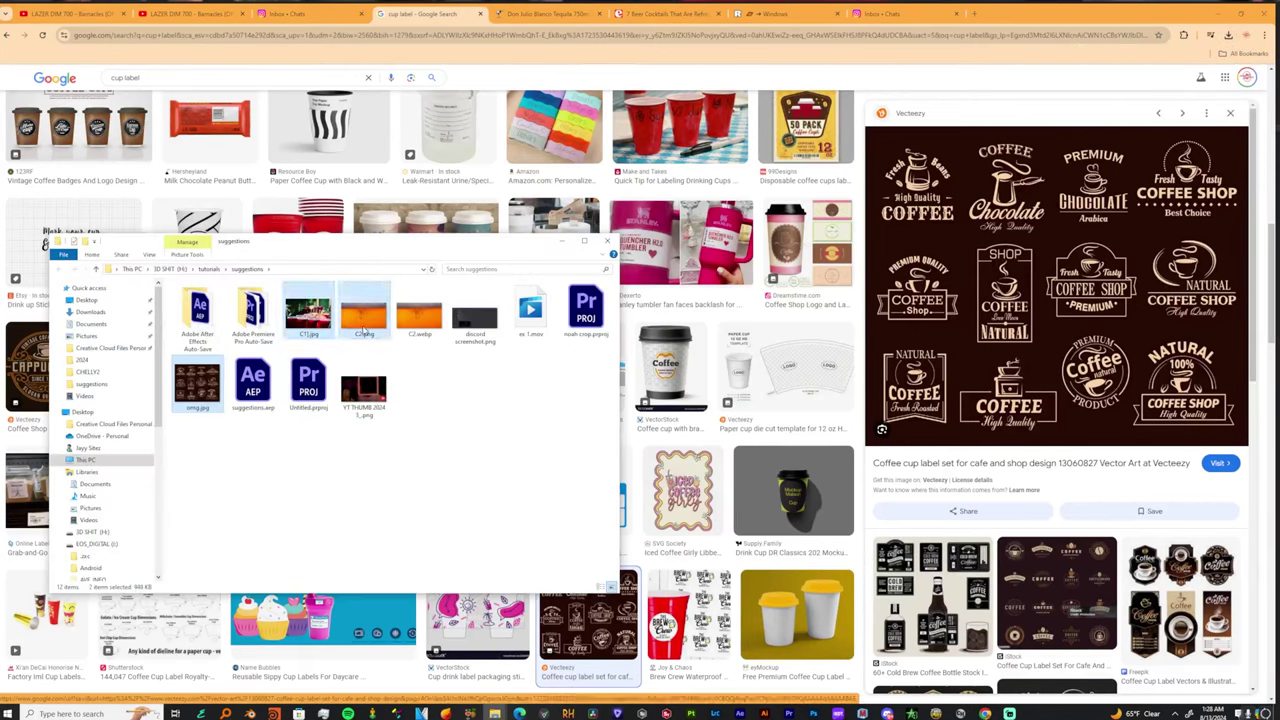
left_click_drag(368, 318, 629, 600)
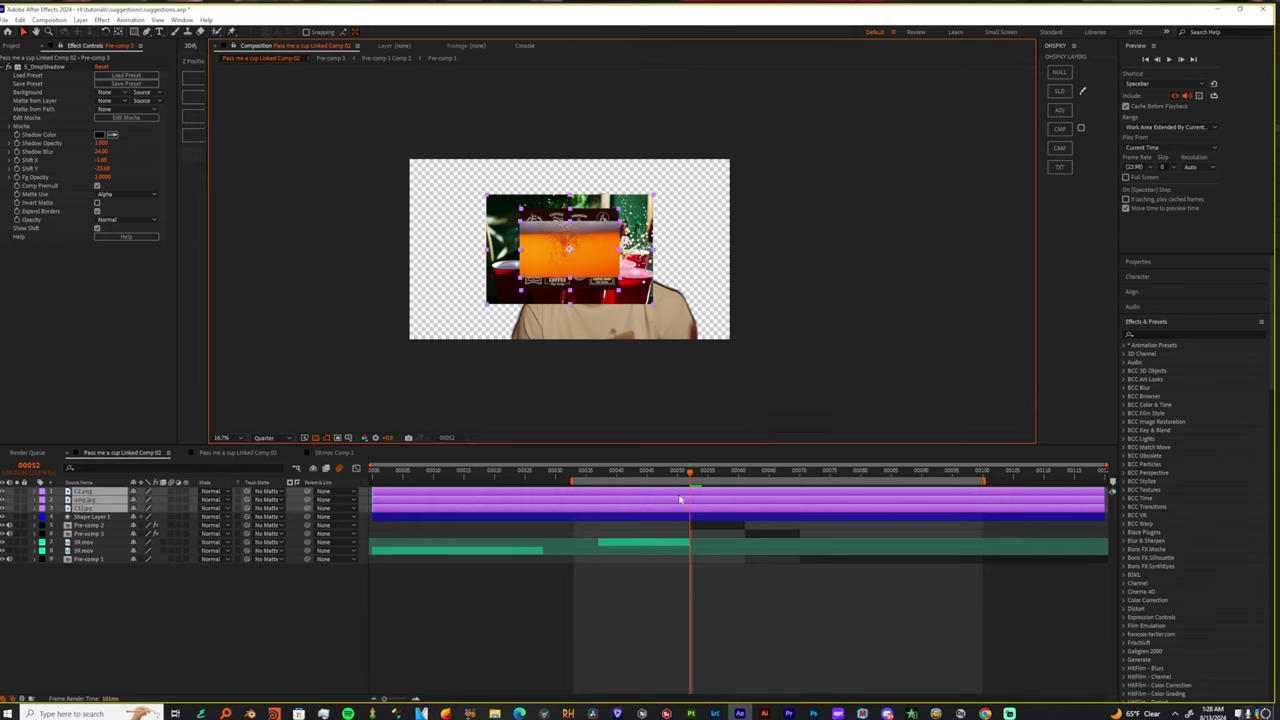
Split the three imported image layers at frame 52, where the cutout sequence starts.
mouse_move(692, 477)
left_mouse_down()
mouse_move(702, 482)
mouse_move(688, 483)
left_mouse_up()
left_click(697, 567)
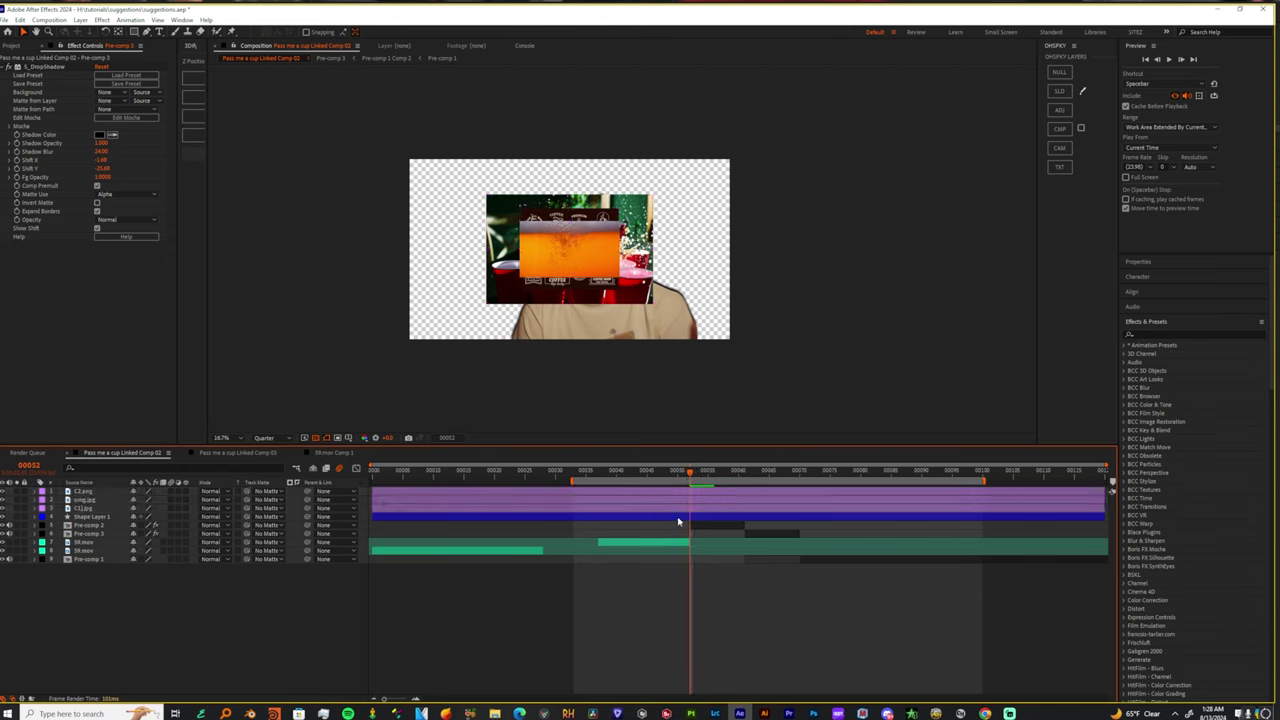
left_click(694, 509)
left_click(700, 494, "shift")
key("ctrl+shift+d")
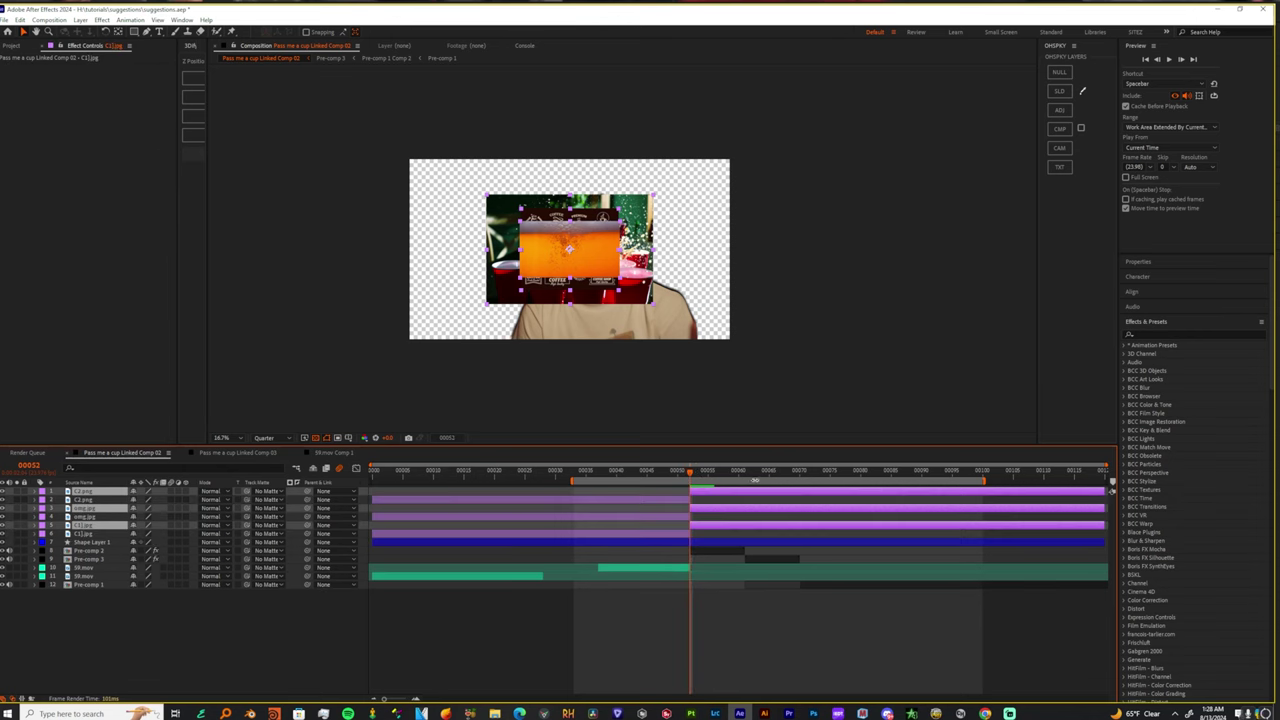
Trim the second segments of the three image layers to end at frame 70.
left_click_drag(760, 490, 803, 493)
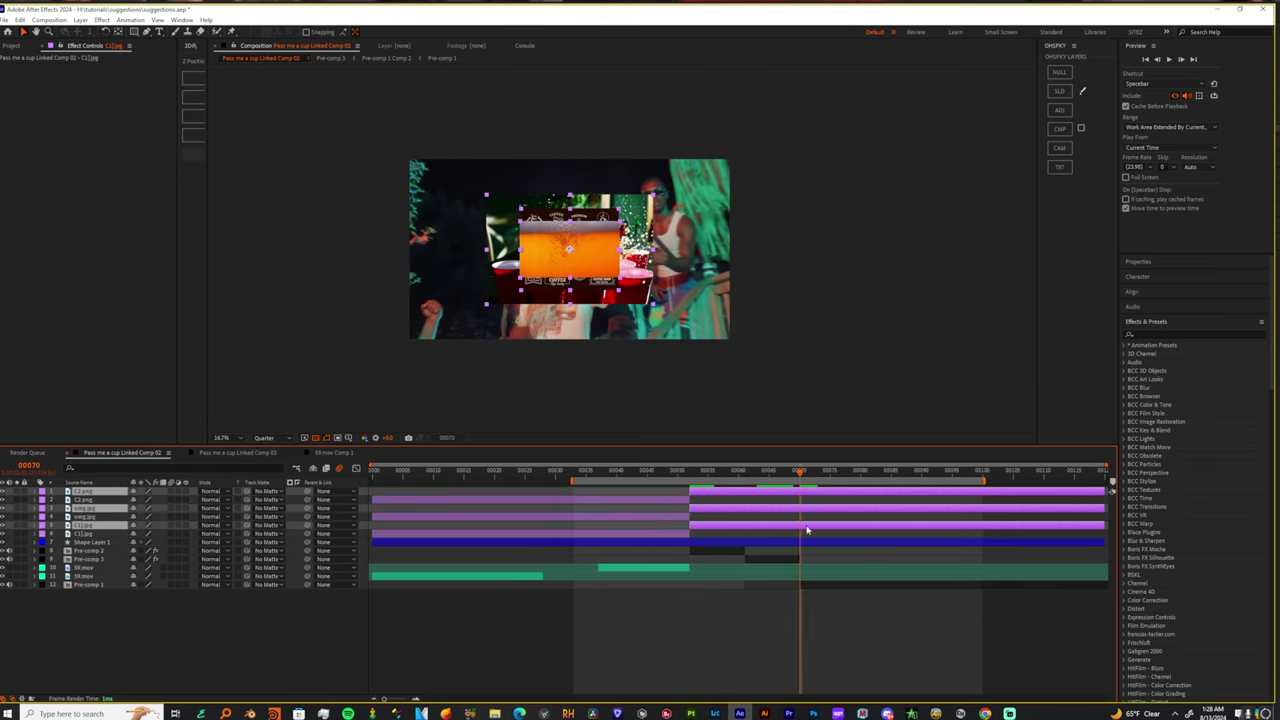
left_click(807, 528, "shift")
key("alt+bracketright")
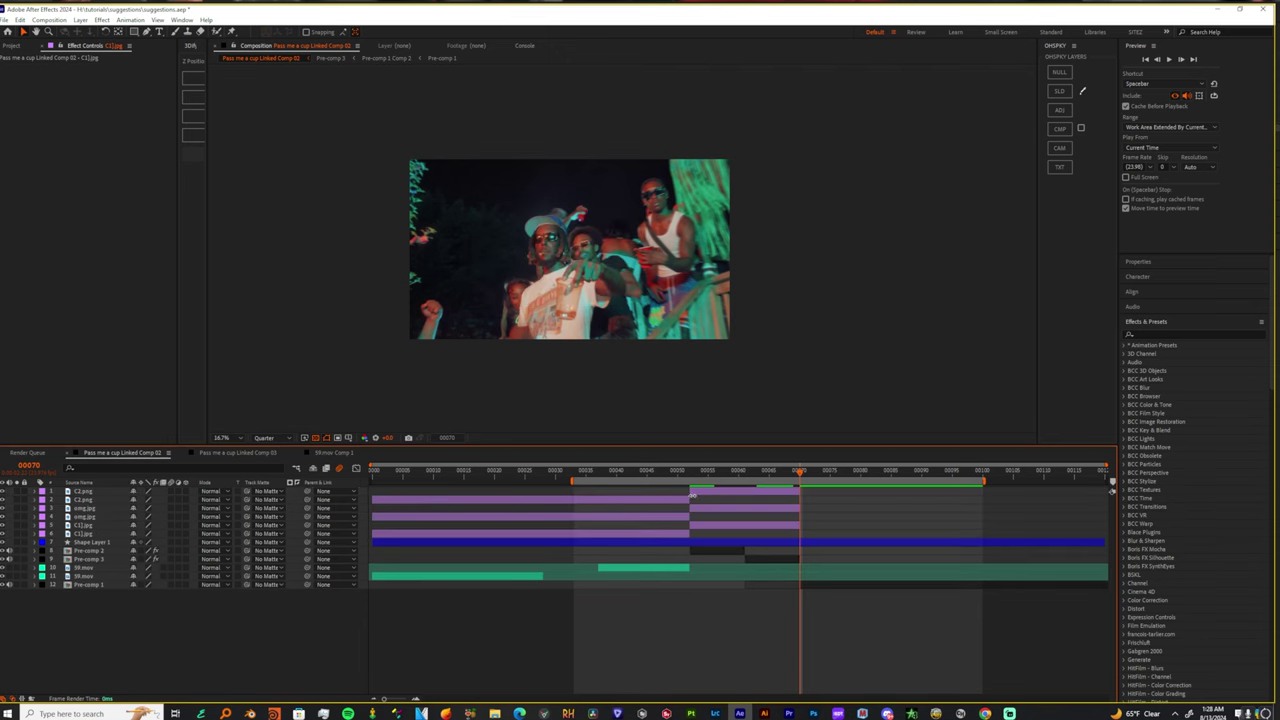
Delete the three image segments before frame 52 and the stray Shape Layer 1.
key("Delete")
left_click(673, 508)
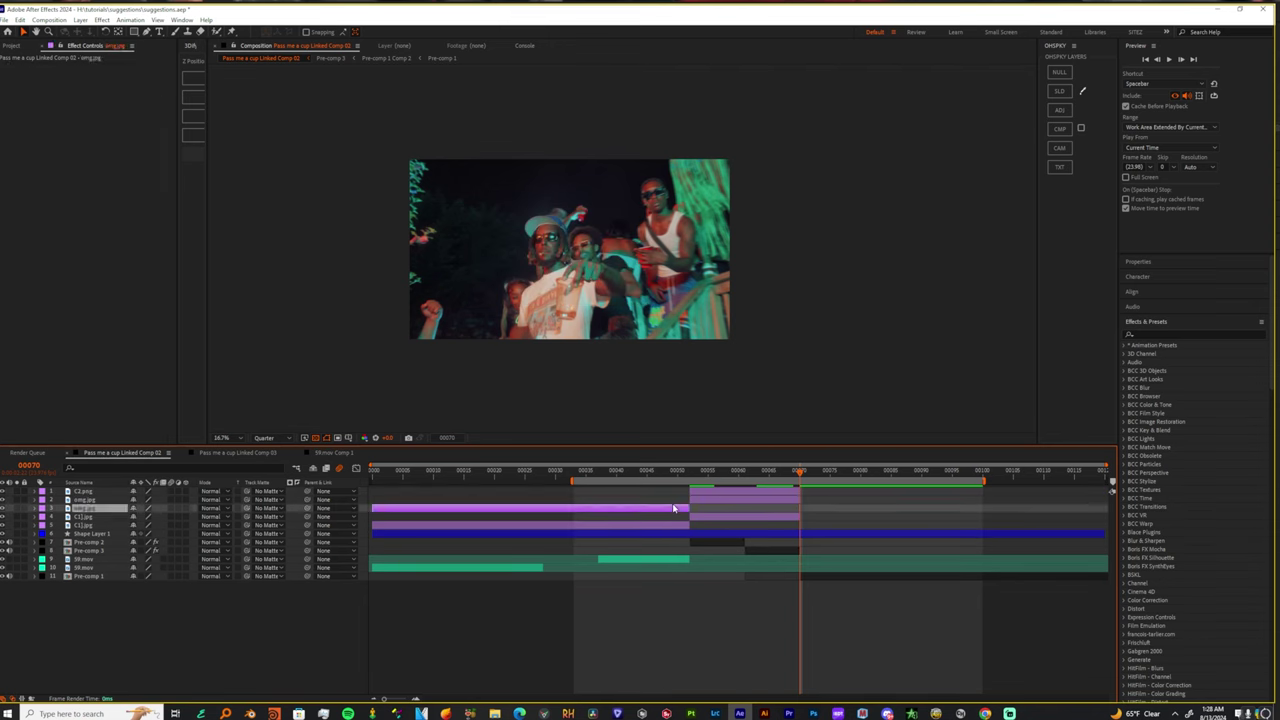
key("Delete")
left_click(673, 515)
key("Delete")
left_click(673, 519)
key("Delete")
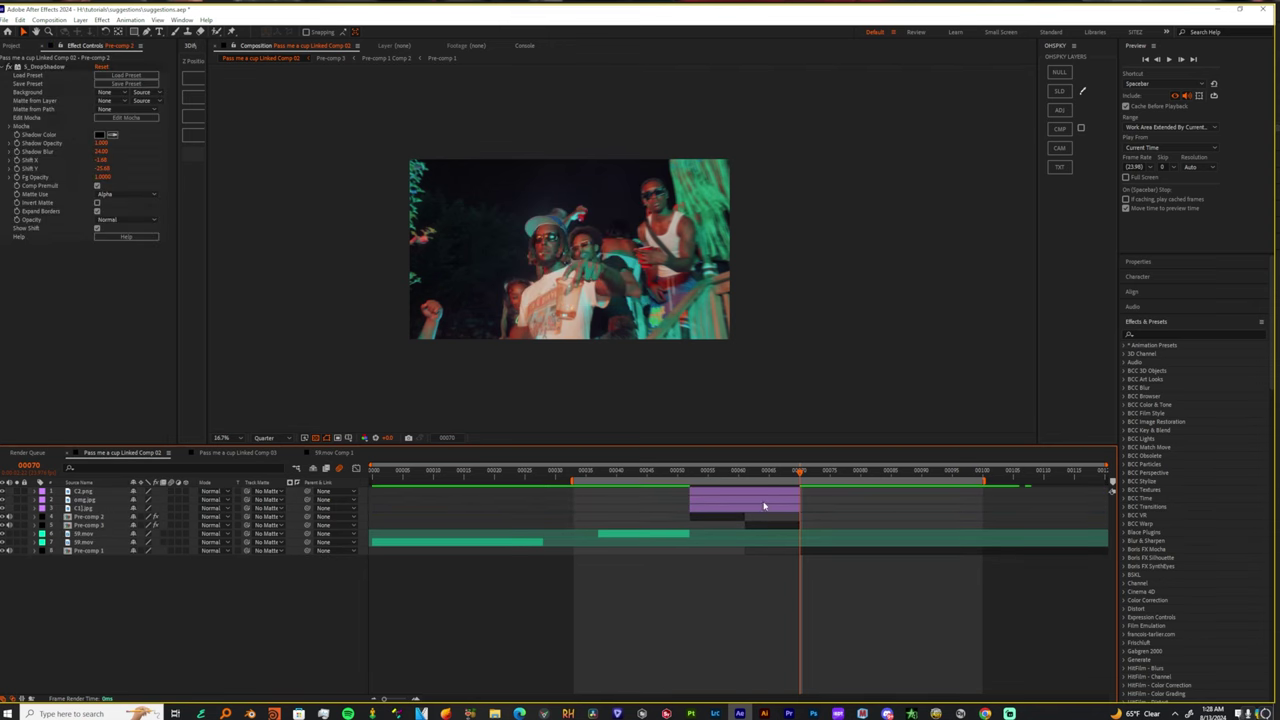
Move the three image layers directly beneath Pre-comp 3 in the layer stack.
left_click(751, 493)
left_click(739, 508, "shift")
left_click_drag(76, 500, 94, 528)
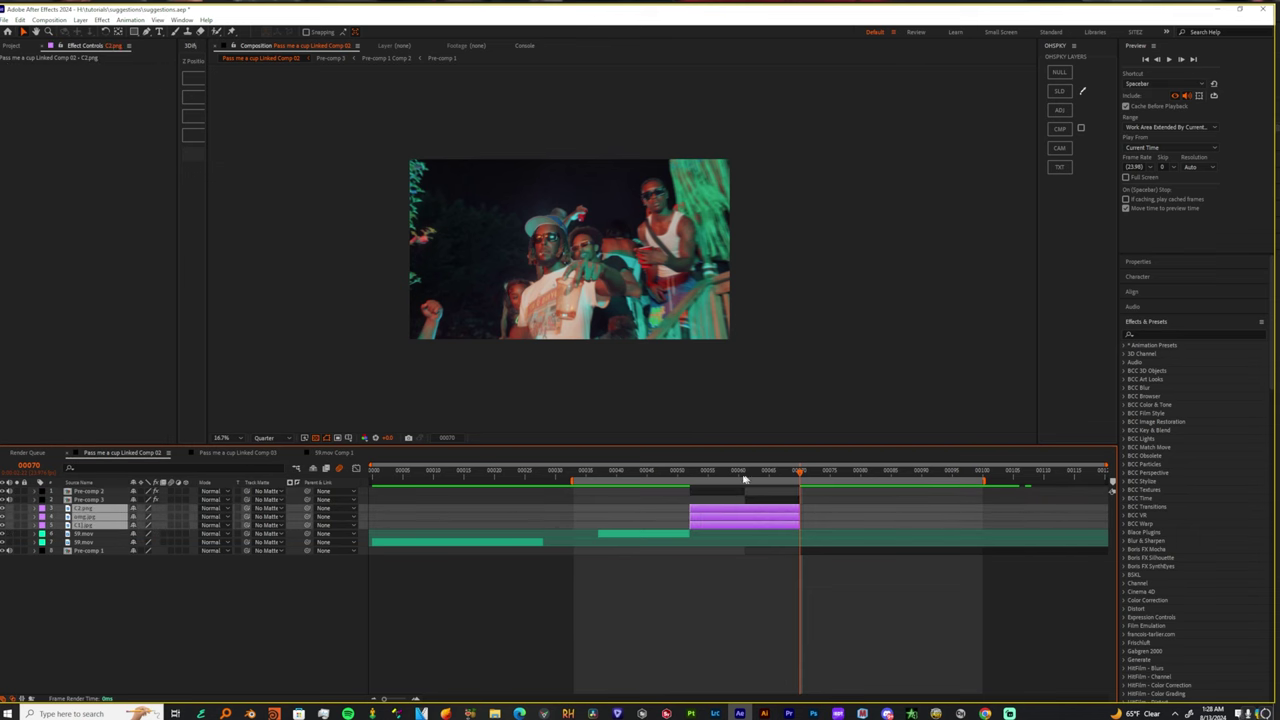
Pre-compose the C2.png, omg.jpg and C1 JPG layers together.
mouse_move(738, 476)
left_mouse_down()
mouse_move(727, 479)
mouse_move(739, 481)
left_mouse_up()
left_click(720, 626)
left_click(717, 524)
left_click(717, 510, "shift")
right_click(730, 508)
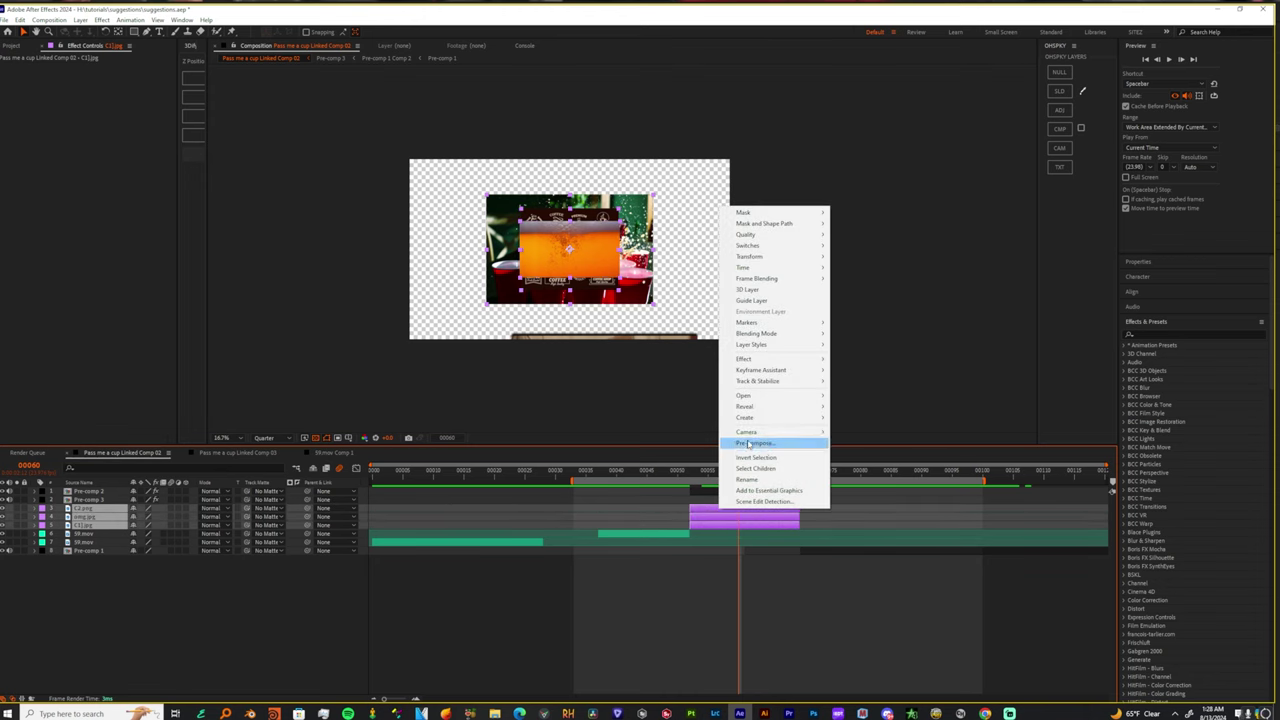
left_click(749, 443)
left_click(664, 424)
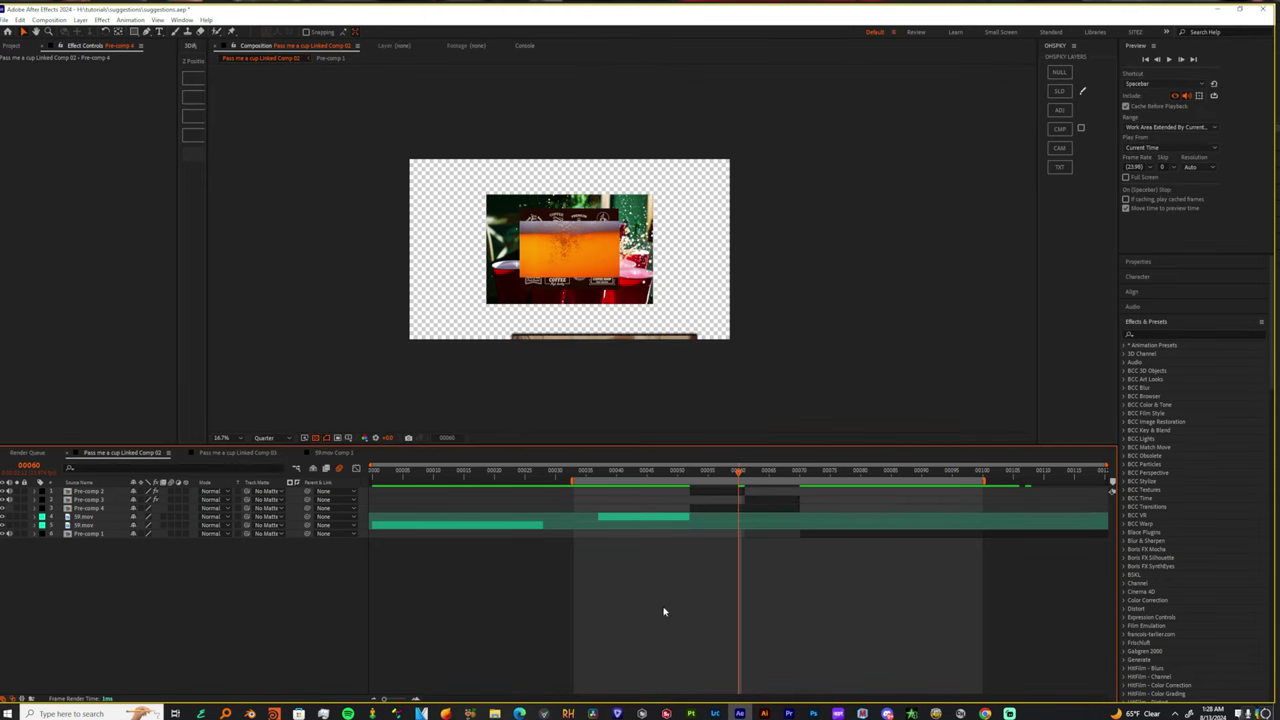
Open Pre-comp 4, show the proportional grid and stretch C2.png across the full width of the frame's upper third.
double_click(711, 511)
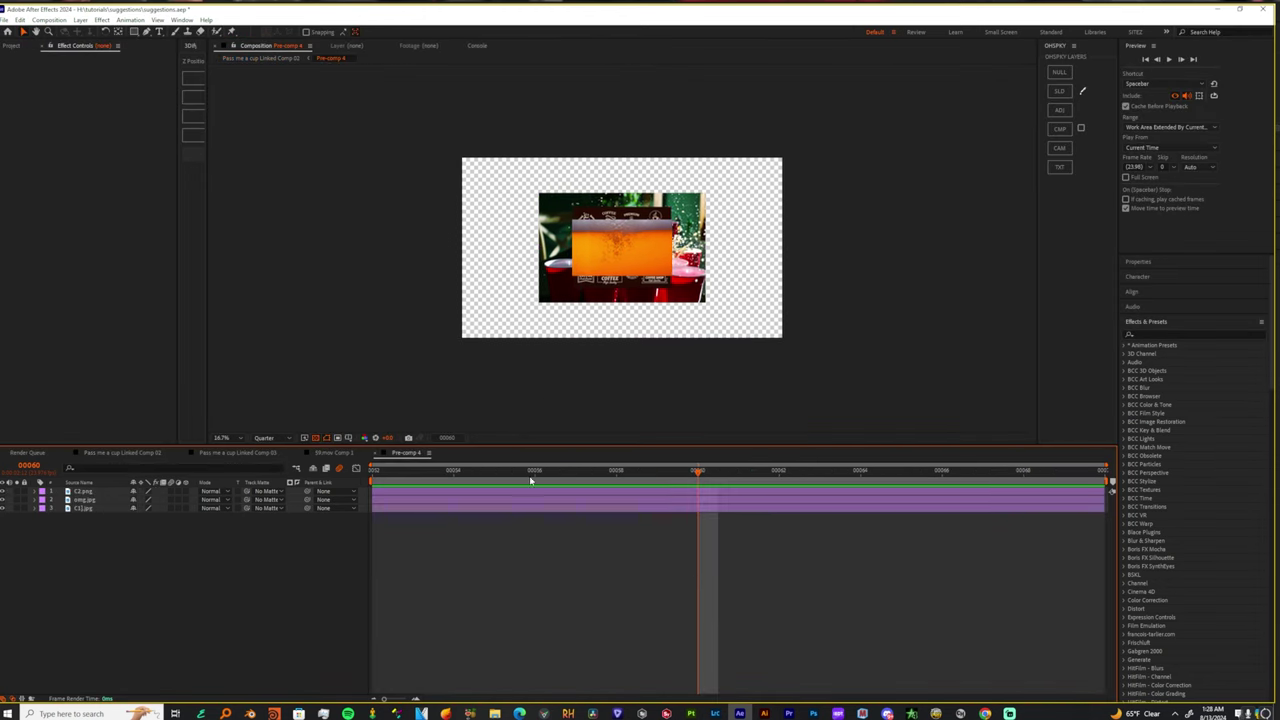
key("Home")
left_click(99, 492)
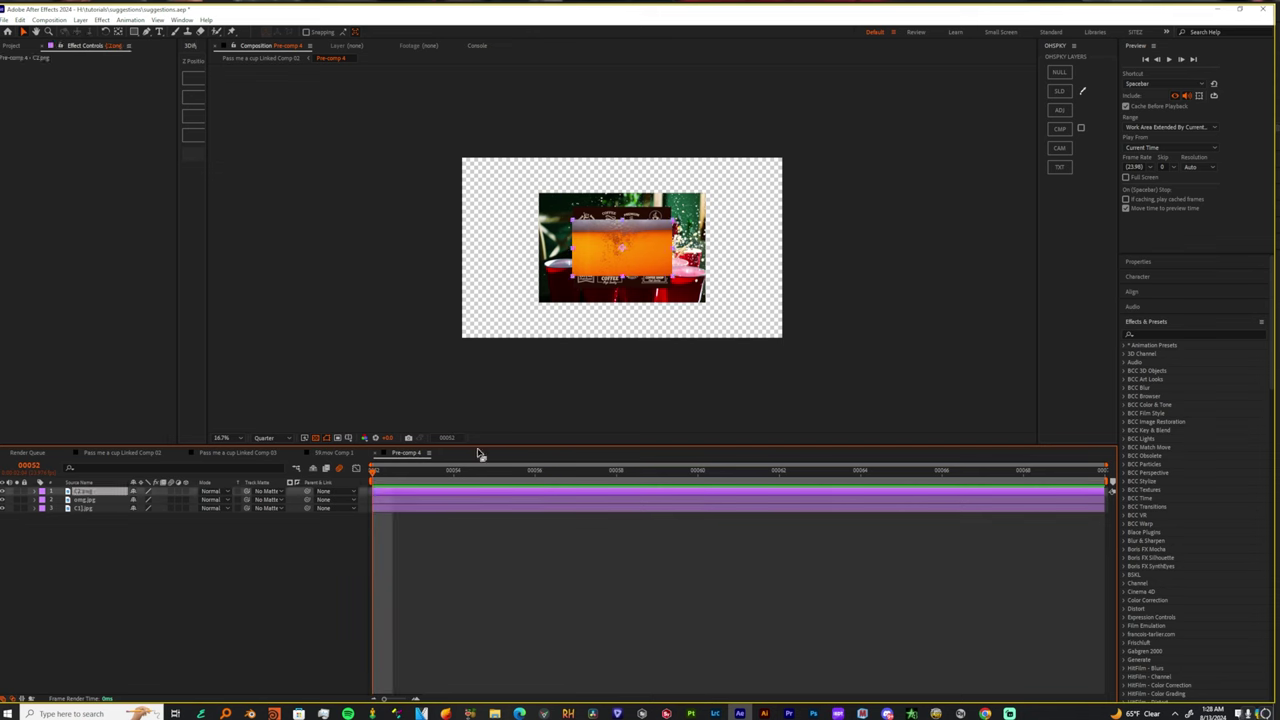
left_click(343, 439)
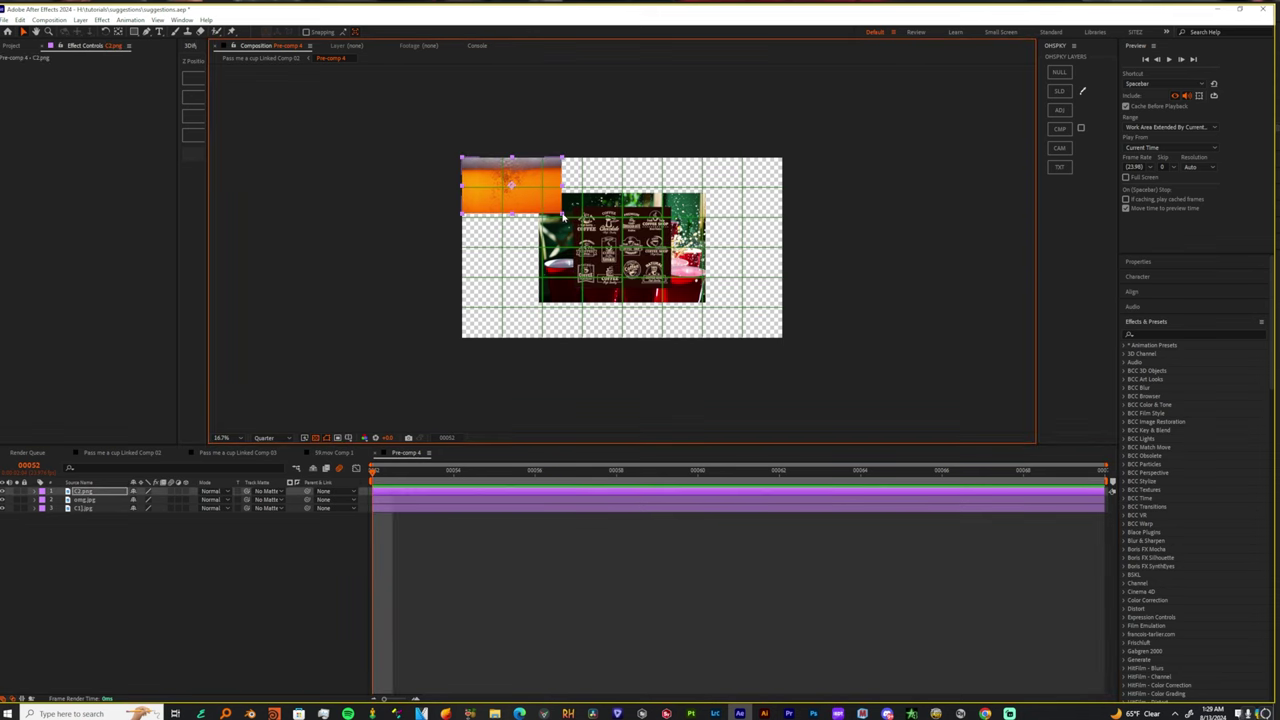
key("space")
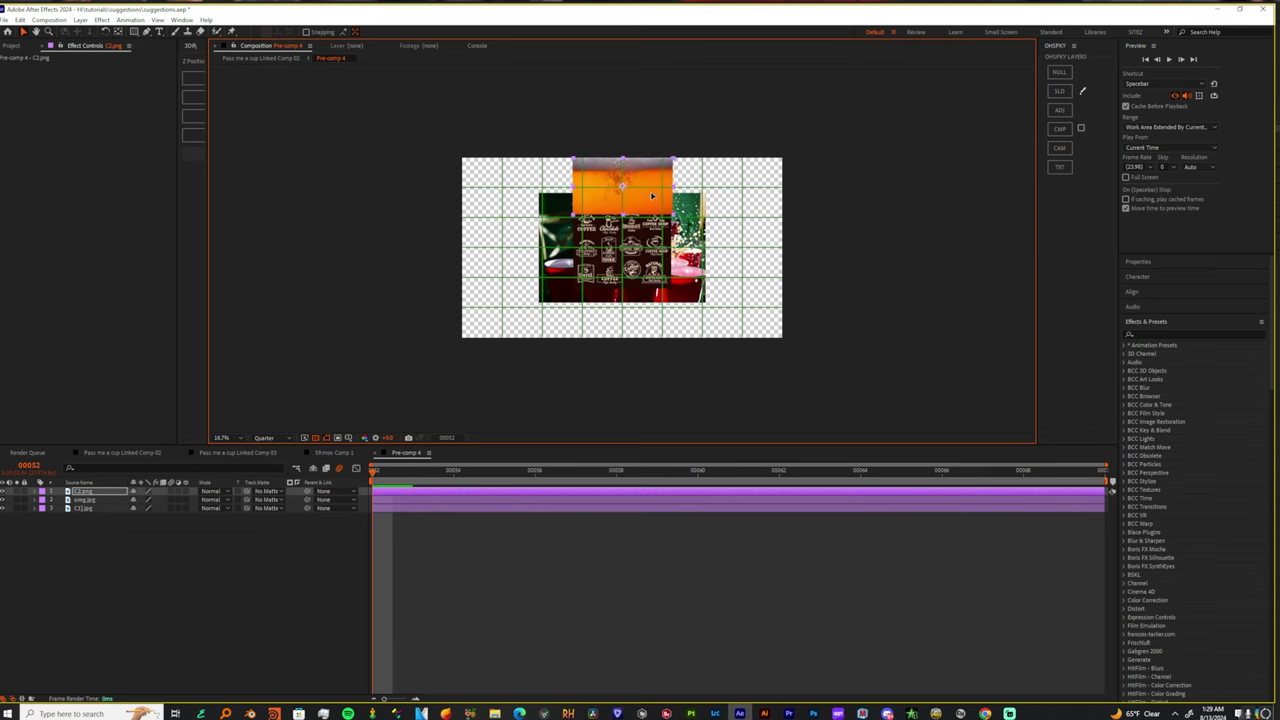
left_click_drag(673, 186, 788, 219)
Fit omg.jpg into the middle third and the C1 JPG into the lower third, stretching both across the frame's full width.
left_click_drag(571, 339, 571, 342)
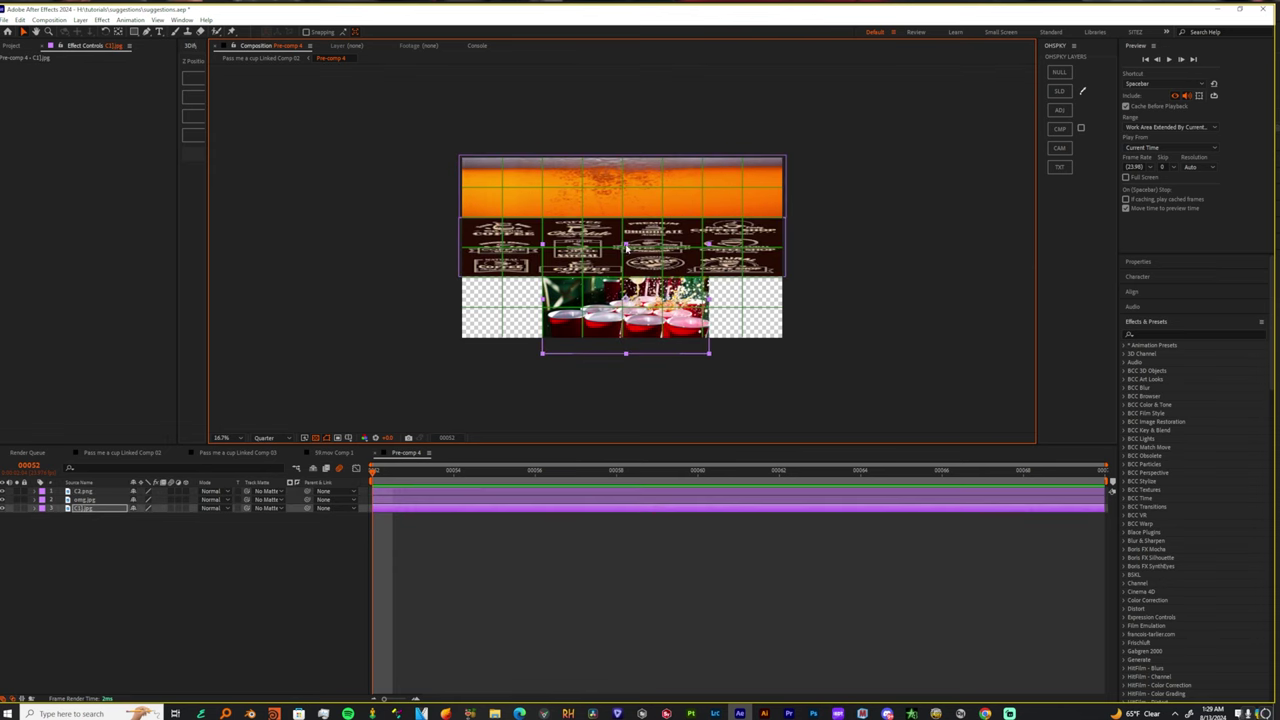
left_click_drag(626, 246, 623, 278)
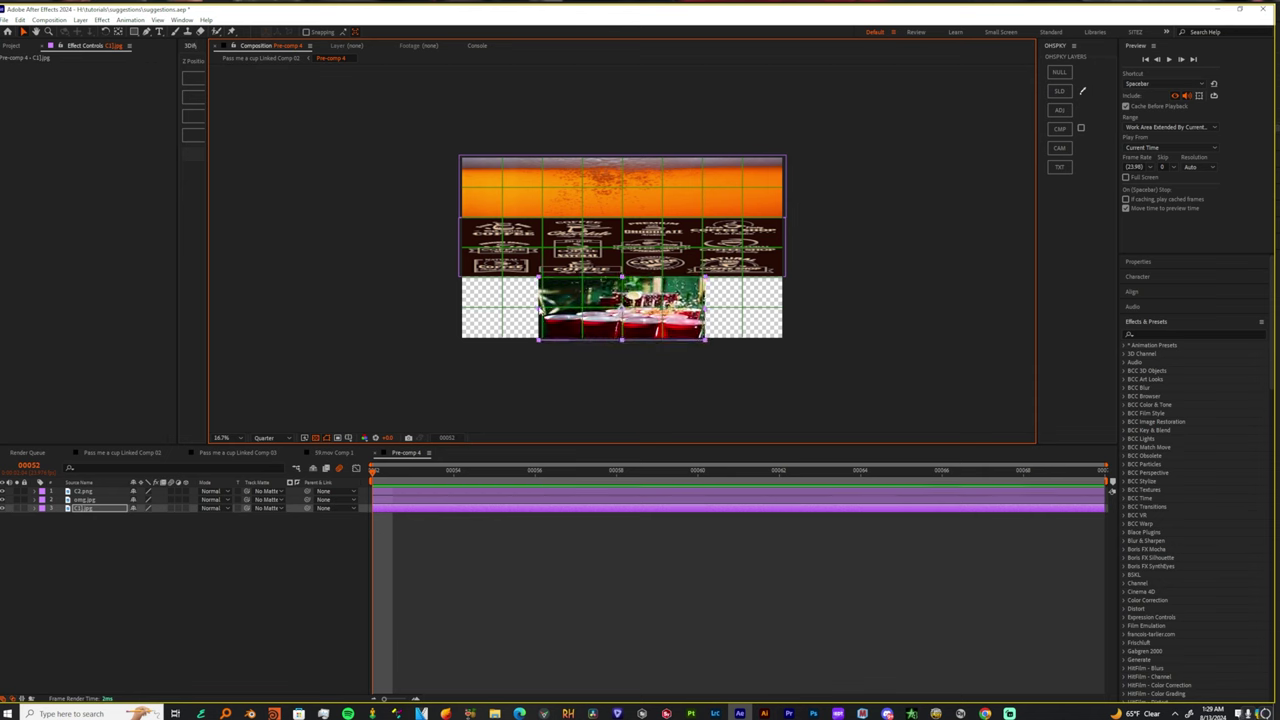
left_click_drag(538, 309, 455, 309)
left_click(671, 594)
Pre-compose the C1 JPG, omg.jpg and C2.png layers individually, moving all attributes into each new composition.
right_click(92, 508)
left_click(128, 441)
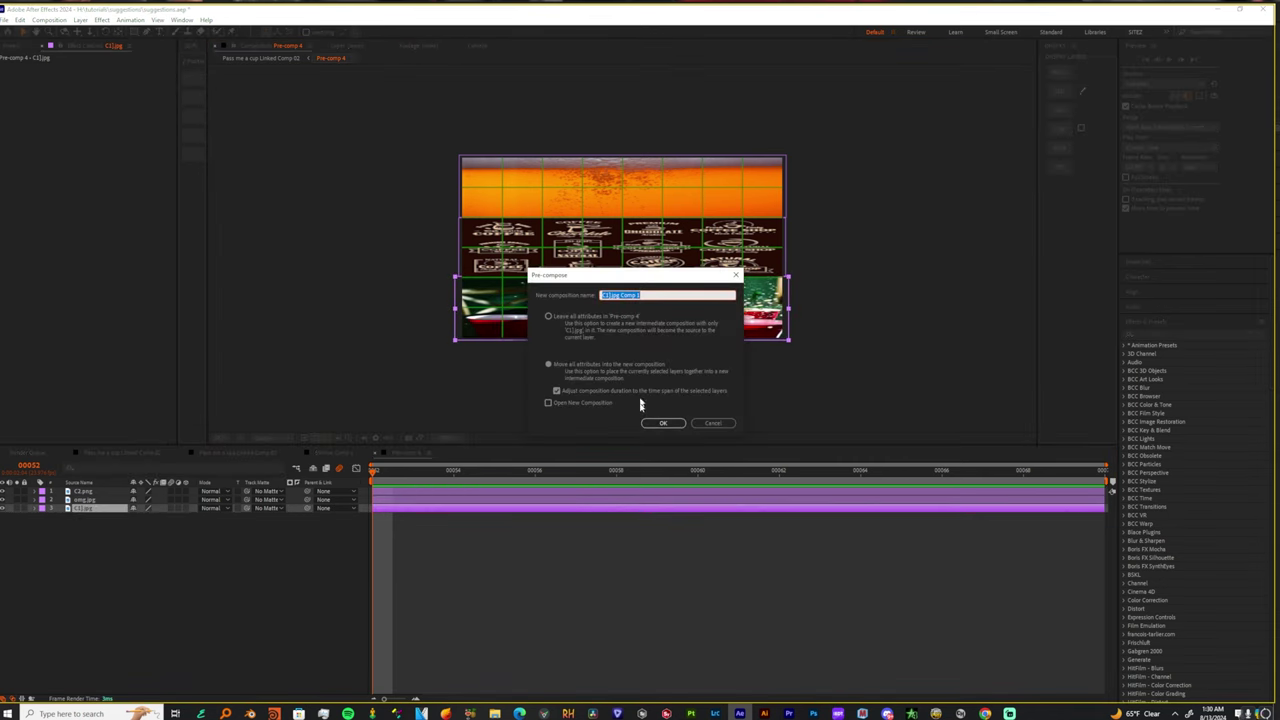
left_click(665, 423)
left_click(83, 492)
left_click(83, 500)
key("ctrl+shift+c")
key("Return")
left_click(76, 492)
key("ctrl+shift+c")
key("Return")
Apply Motion Tile with an output height of 200 to the three image pre-comps.
left_click(90, 508)
key("ctrl+space")
type("moti")
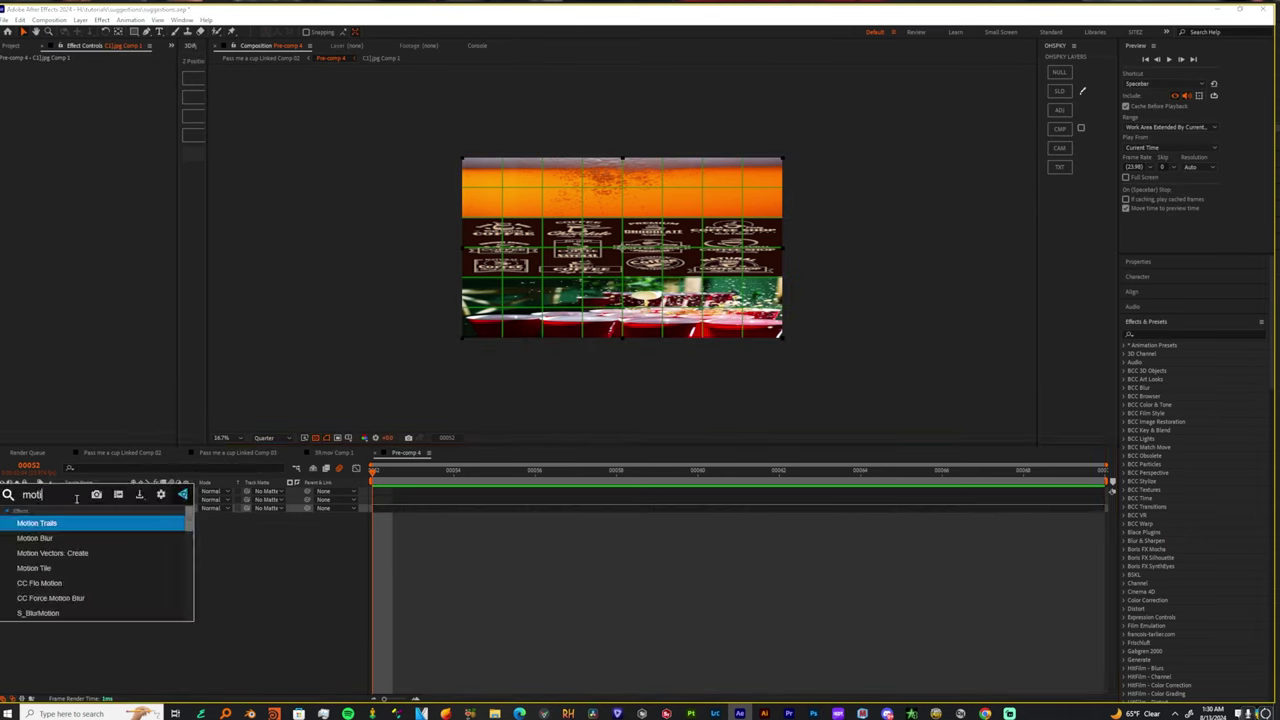
left_click(34, 568)
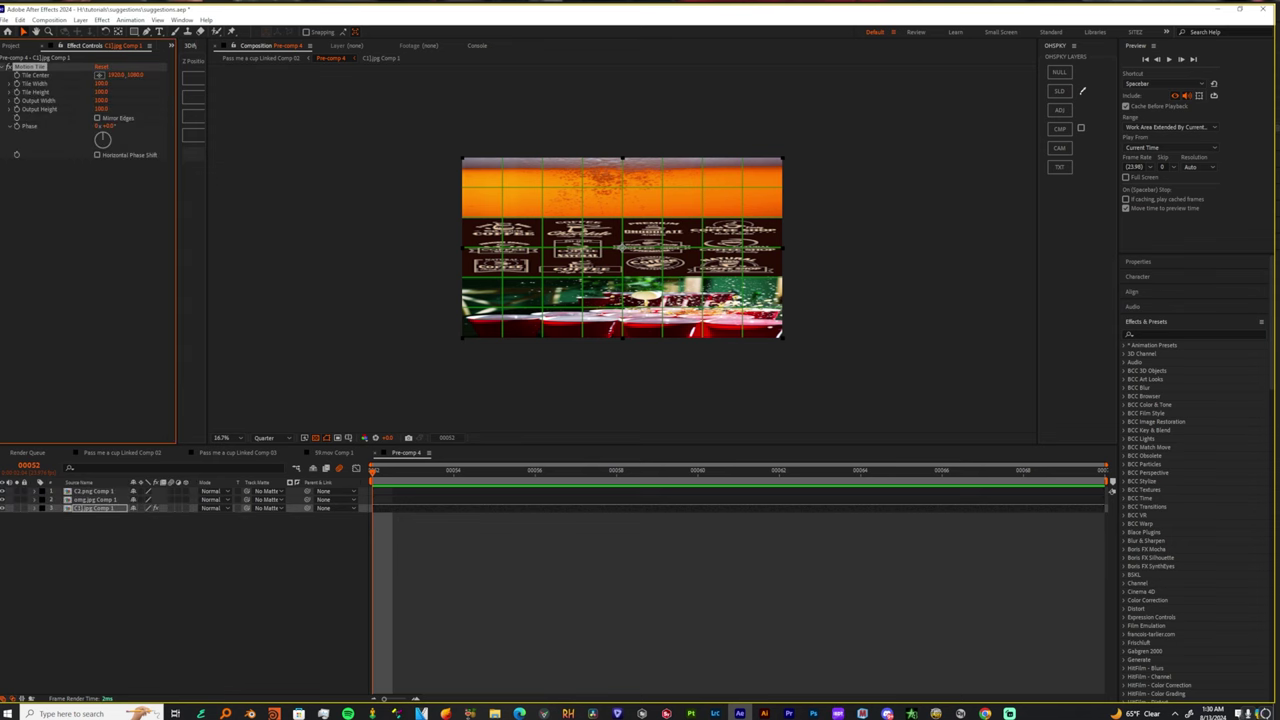
left_click(109, 111)
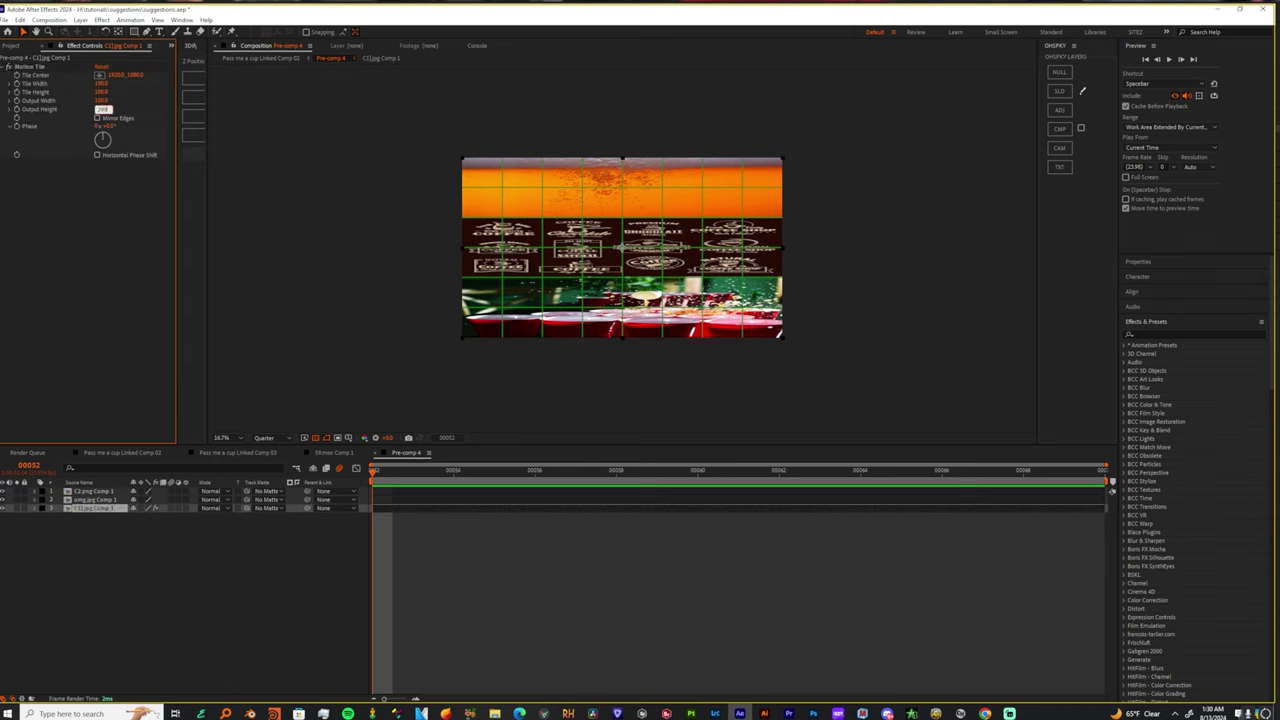
type("299")
key("Return")
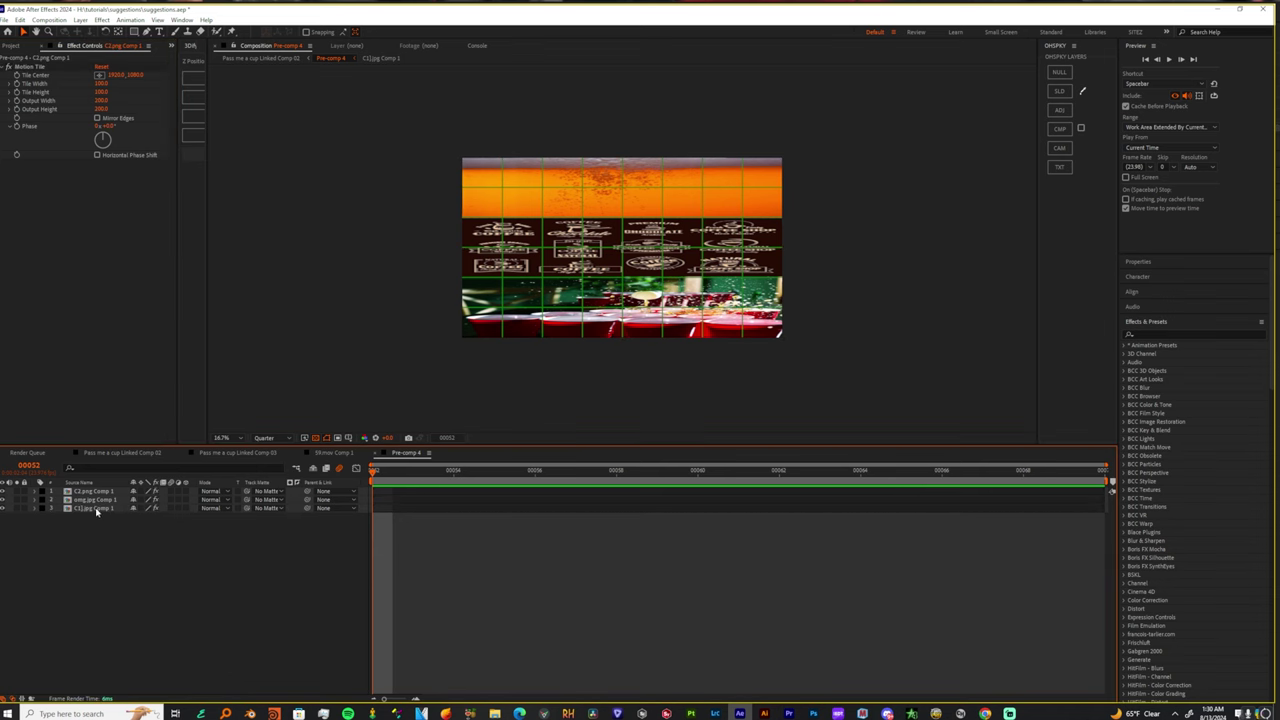
Apply Offset to the C1 and omg.jpg pre-comps and keyframe Shift Center To so both strips scroll horizontally.
left_click(97, 510)
key("ctrl+space")
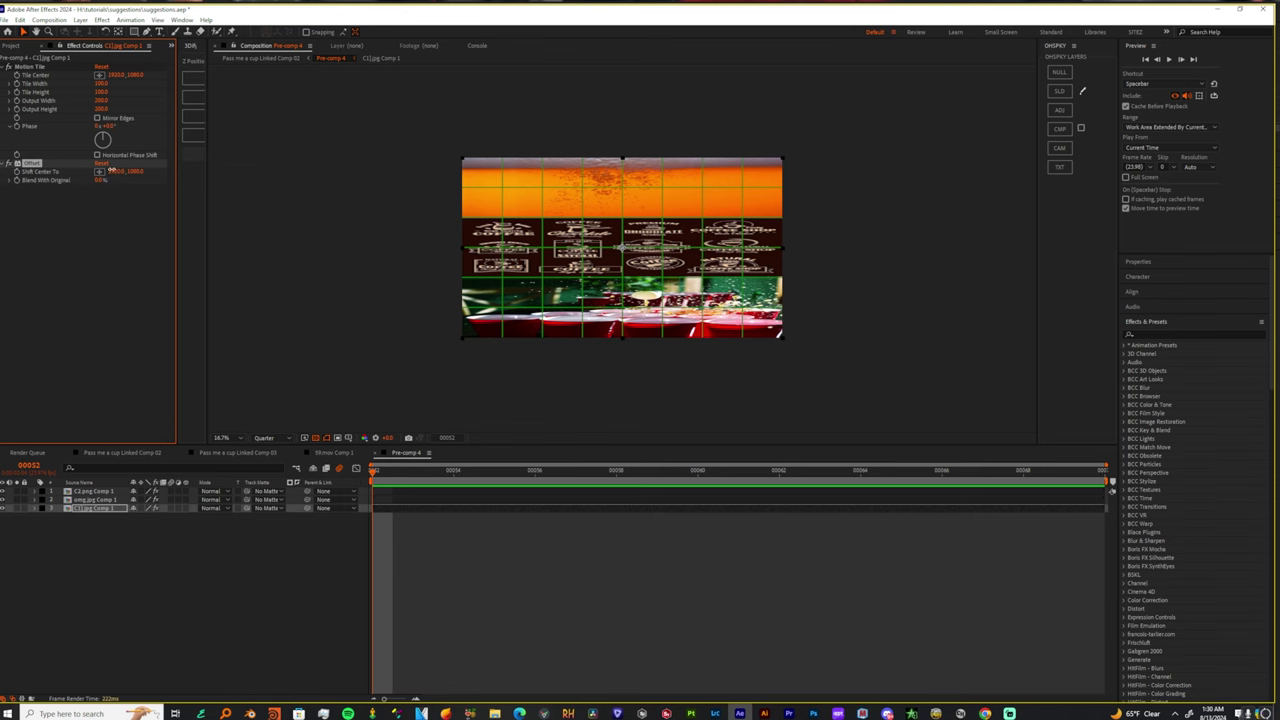
left_click_drag(110, 171, 220, 171)
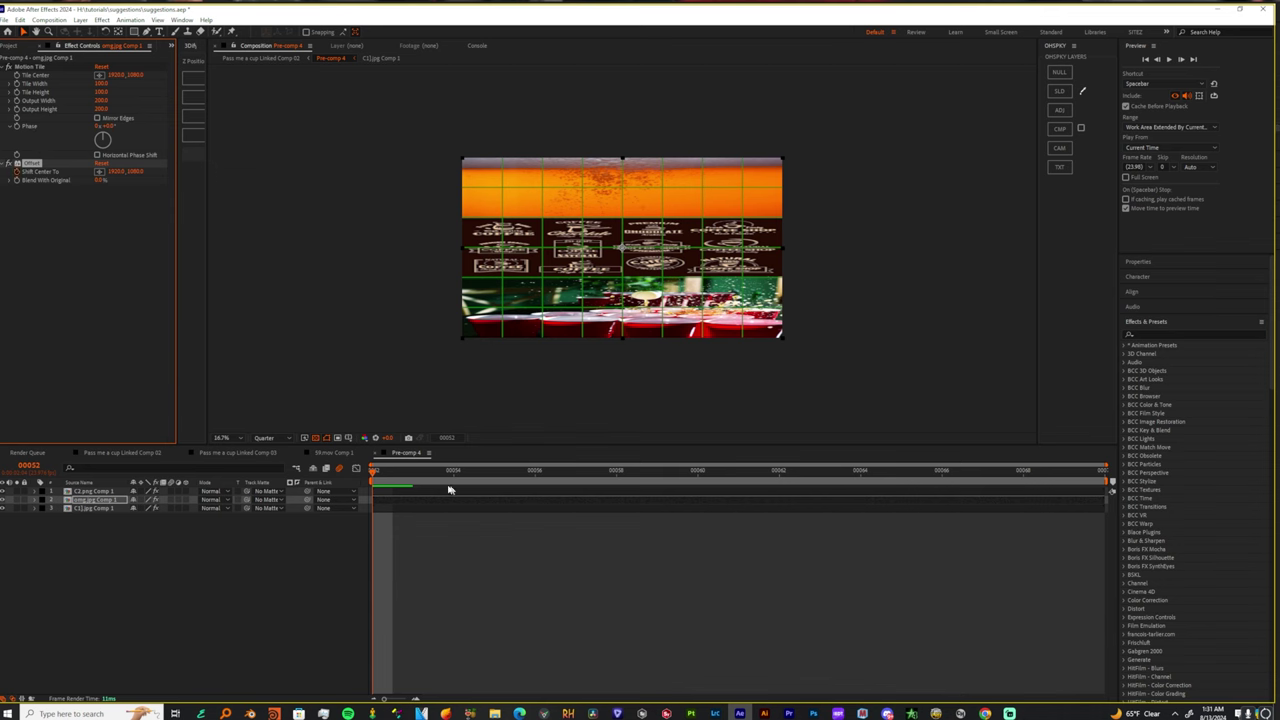
key("space")
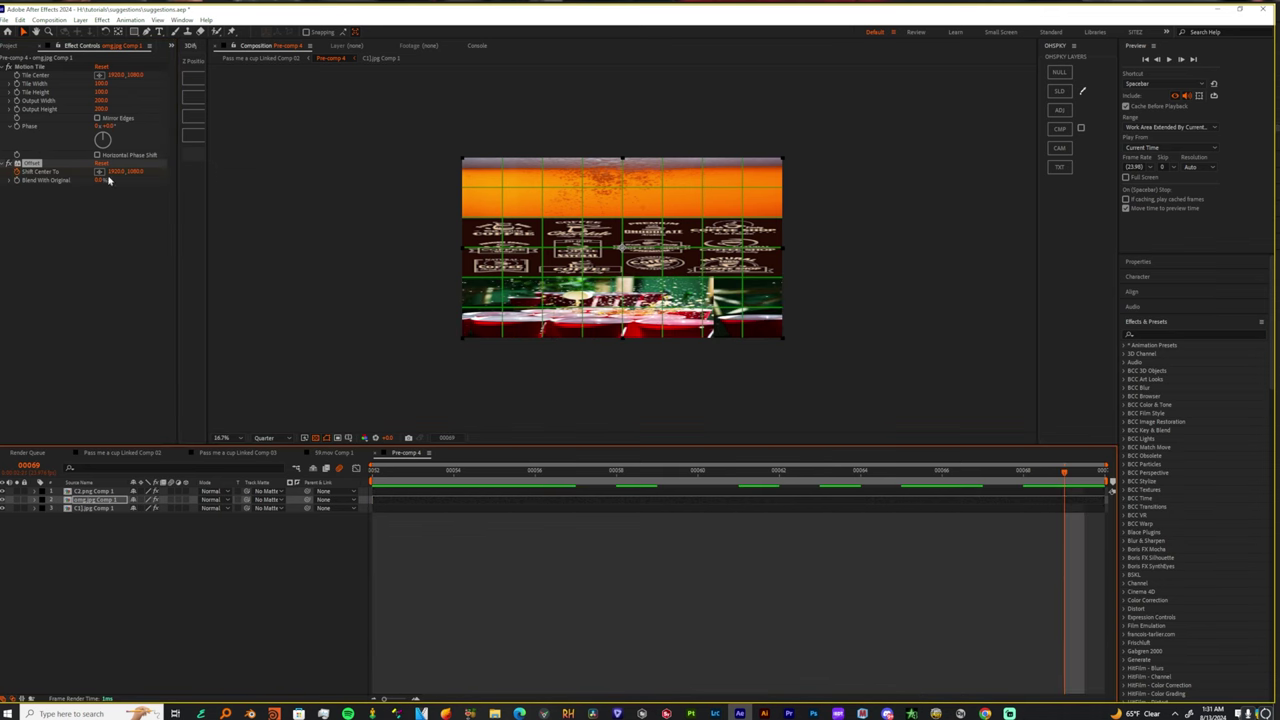
left_click_drag(111, 173, 312, 218)
left_click_drag(406, 470, 600, 508)
Copy the C1 pre-comp's animated Offset effect onto the C2.png pre-comp and preview the scrolling strips.
left_click(86, 510)
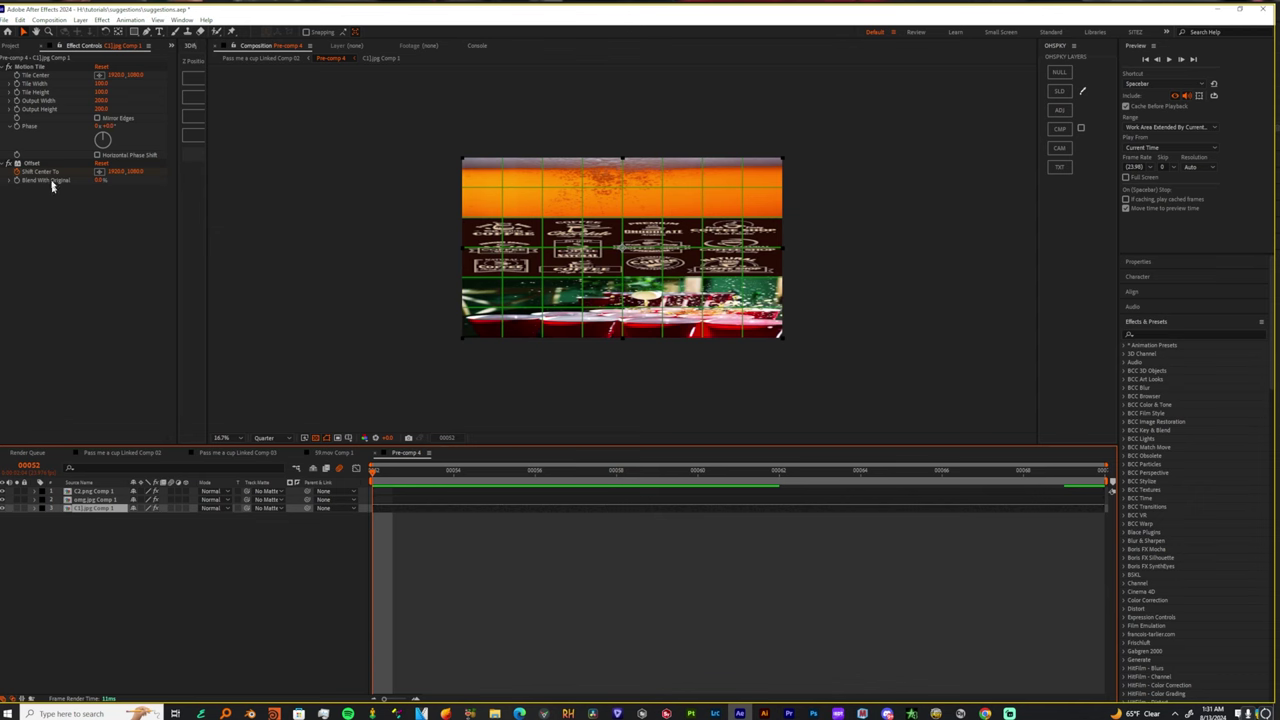
left_click(36, 163)
left_click(108, 492)
key("ctrl+v")
key("space")
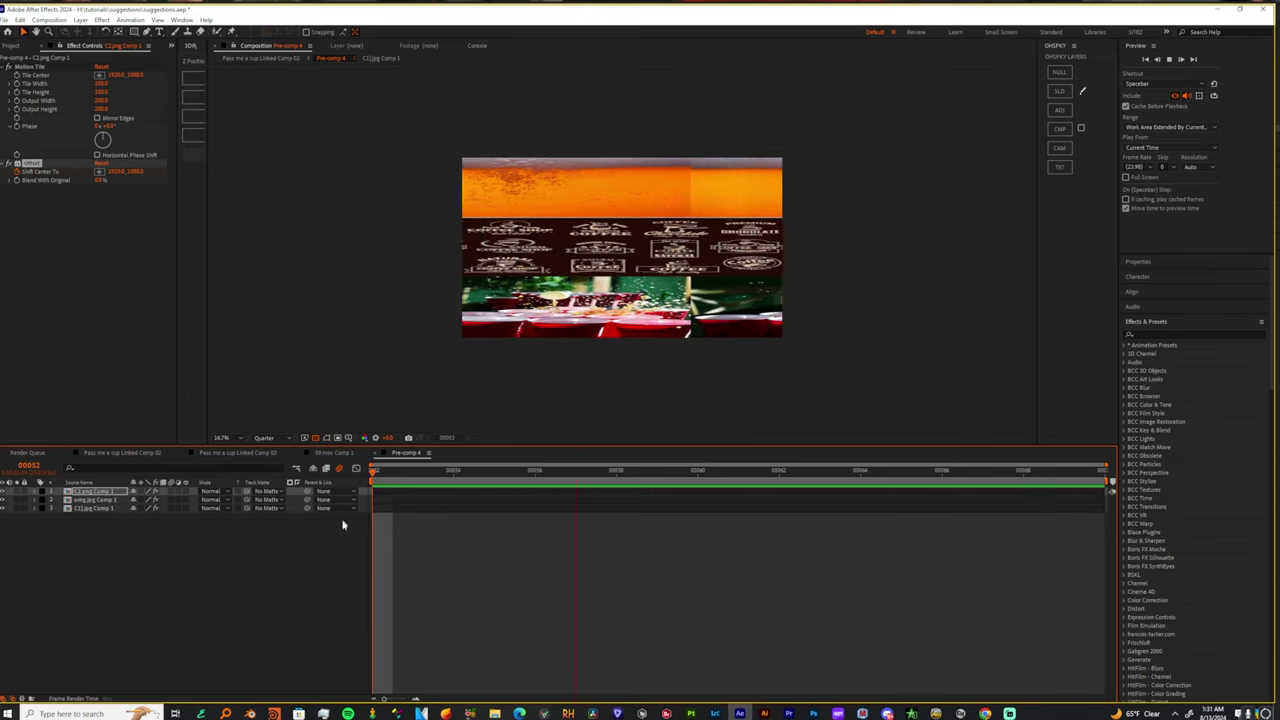
key("space")
Enable motion blur and 3D for all three image pre-comps.
left_click(90, 493)
left_click_drag(82, 515, 128, 490)
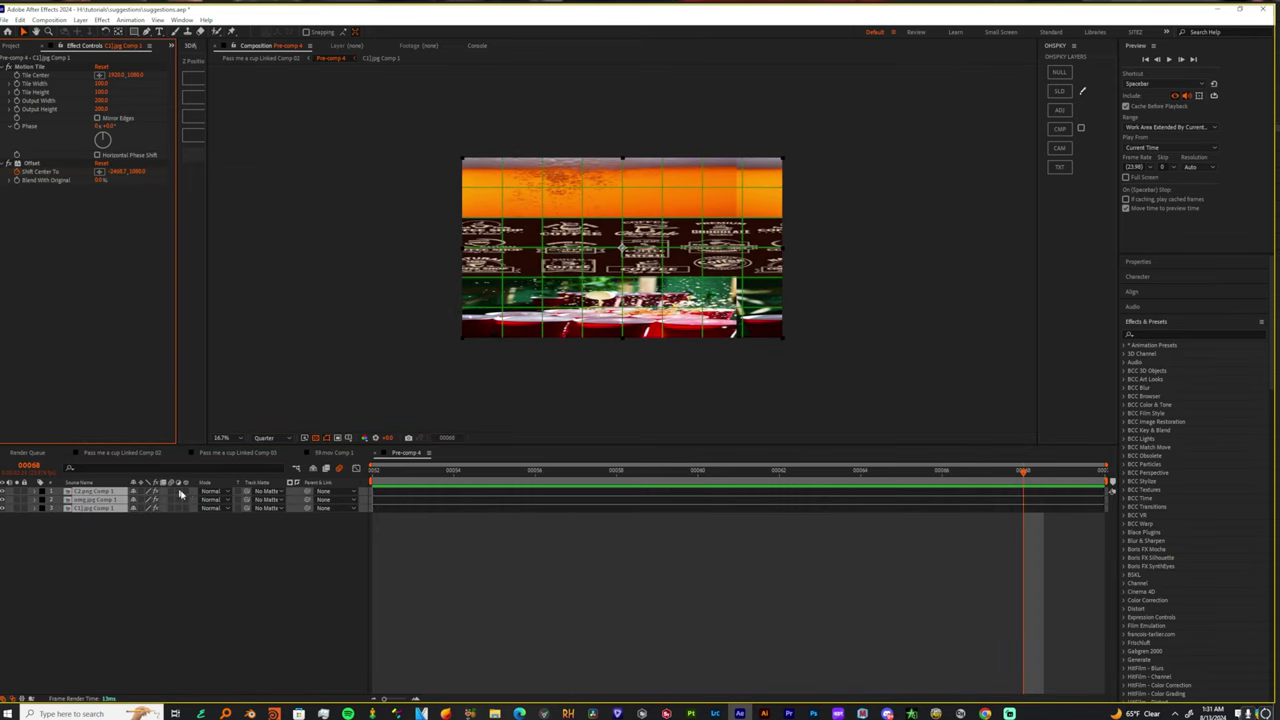
left_click(187, 492)
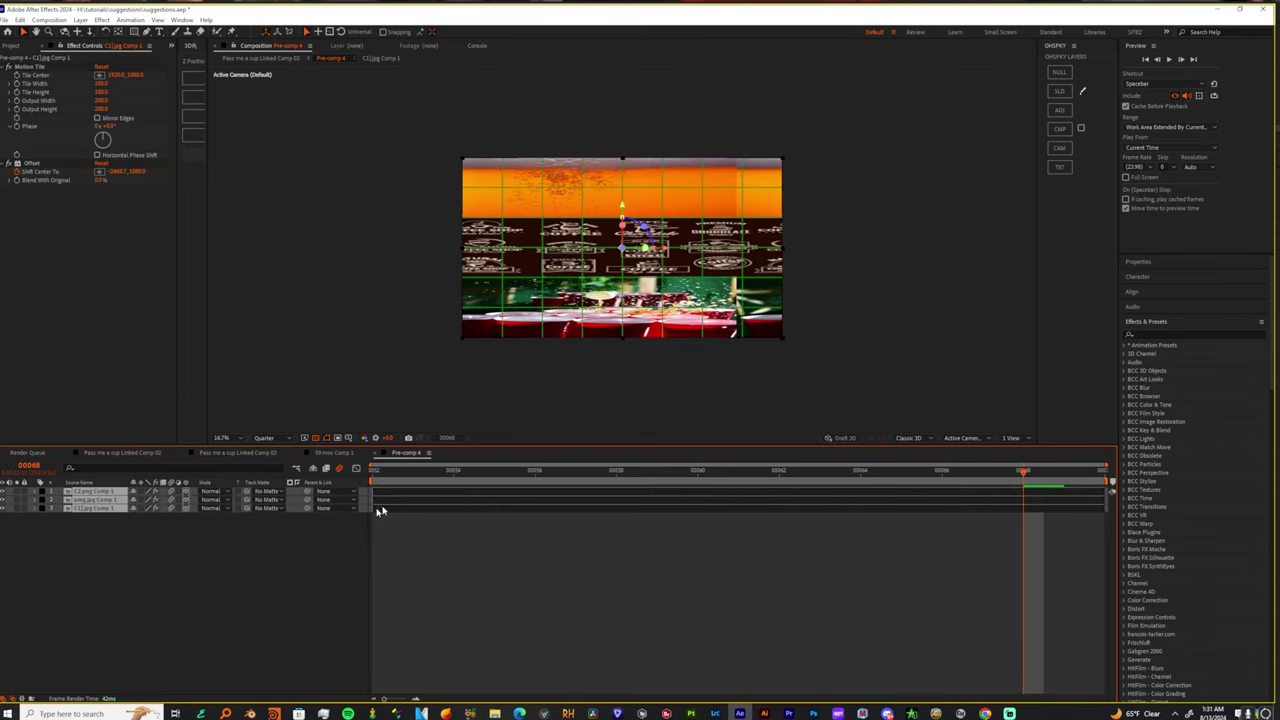
Add a camera, angle and push its view so the tilted strips fill the frame, and preview the result.
left_click(1062, 147)
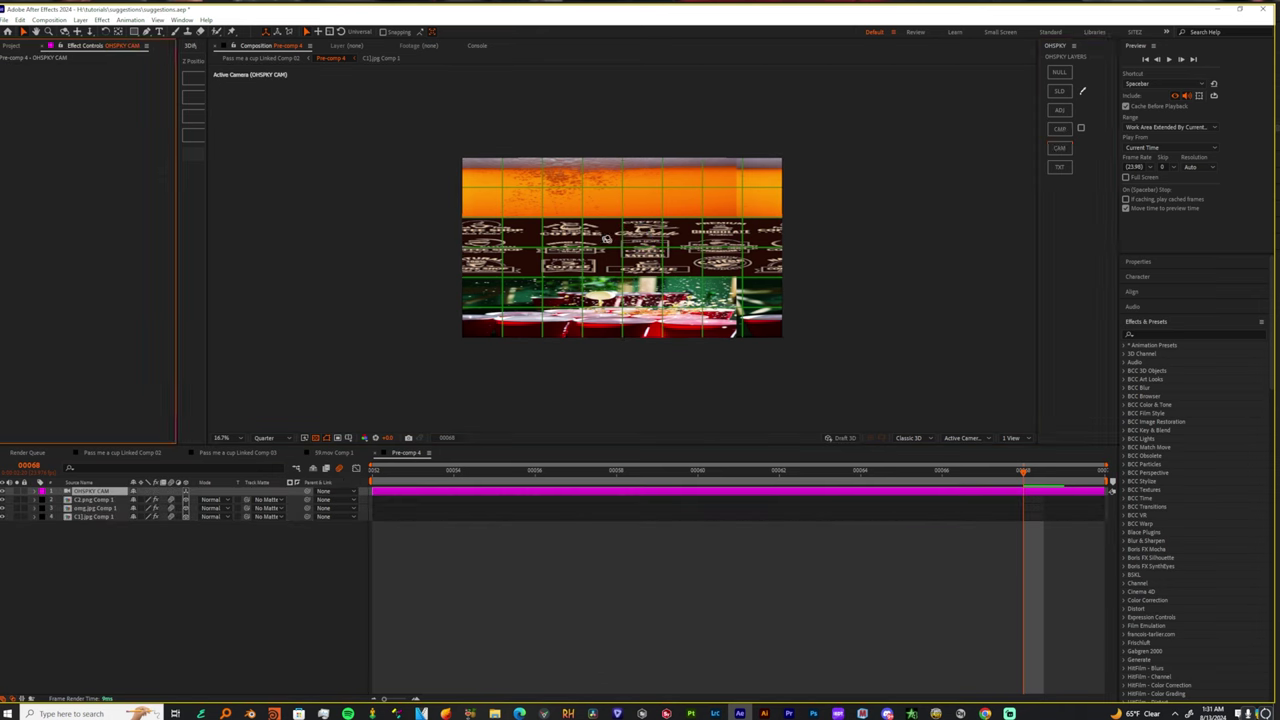
left_click_drag(622, 250, 618, 261)
key("space")
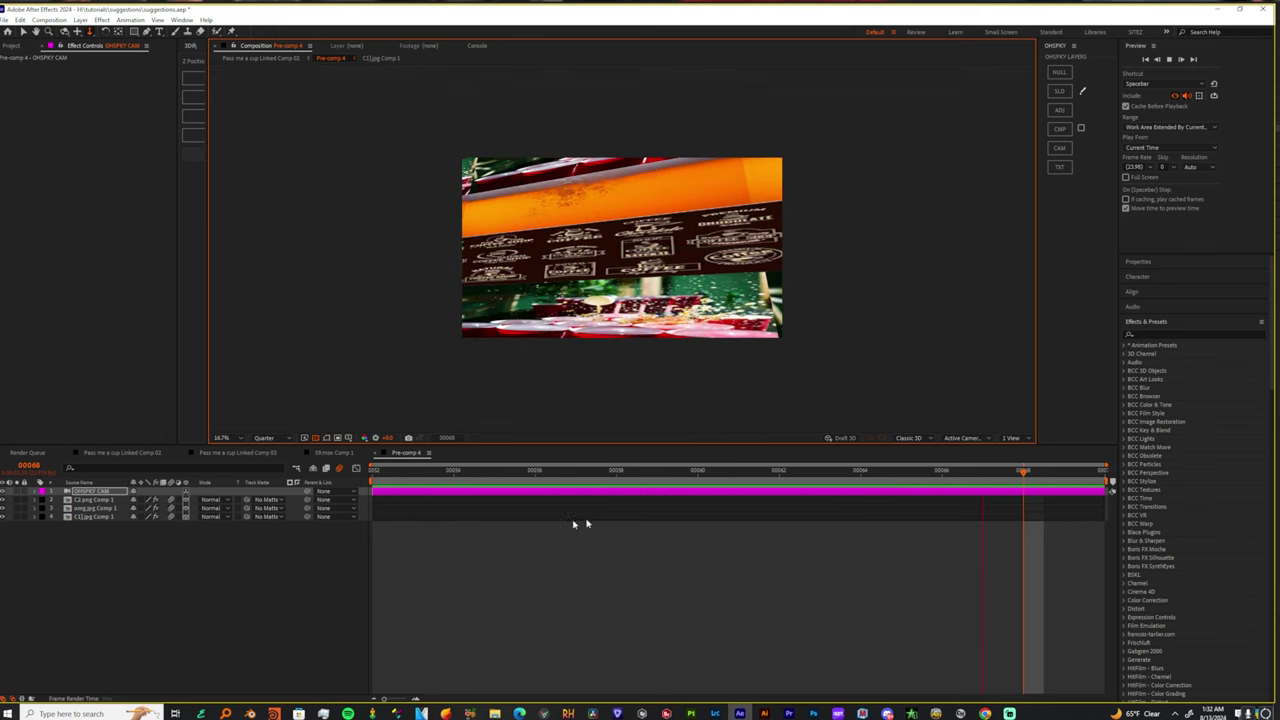
key("space")
Add an adjustment layer above the camera and apply Posterize Time with a frame rate of 8.
left_click_drag(466, 472, 328, 473)
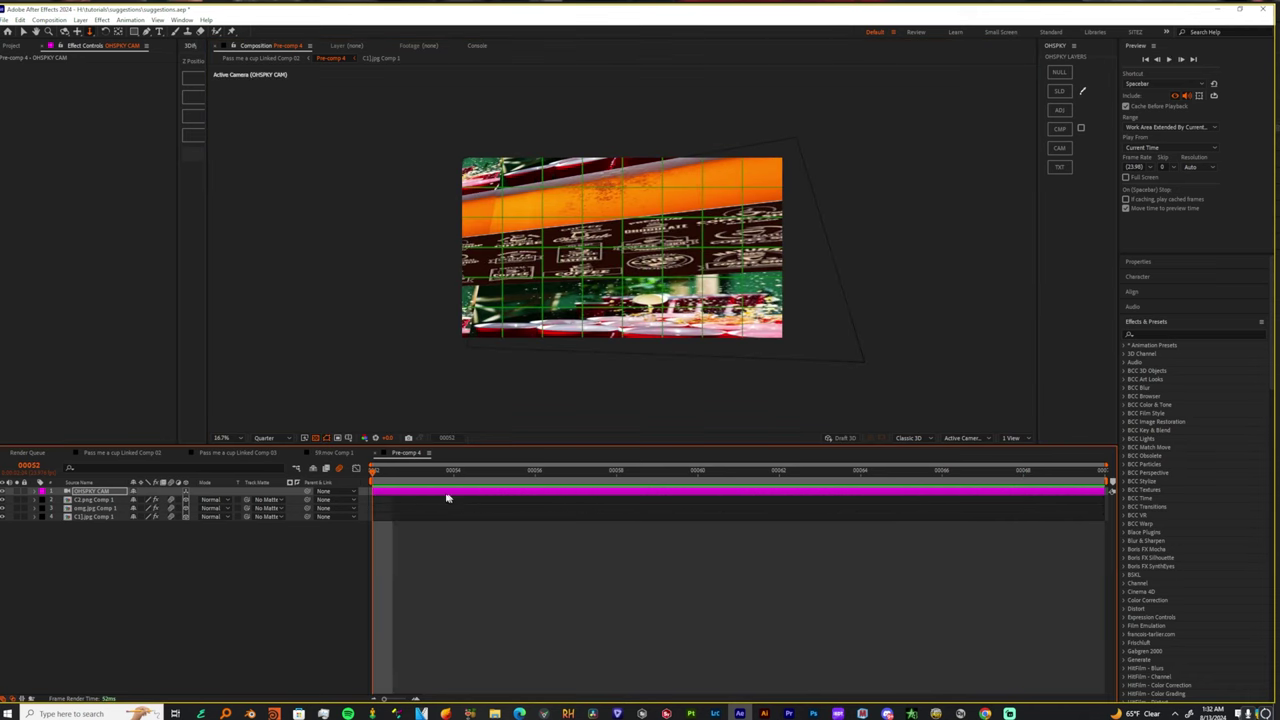
left_click(1059, 111)
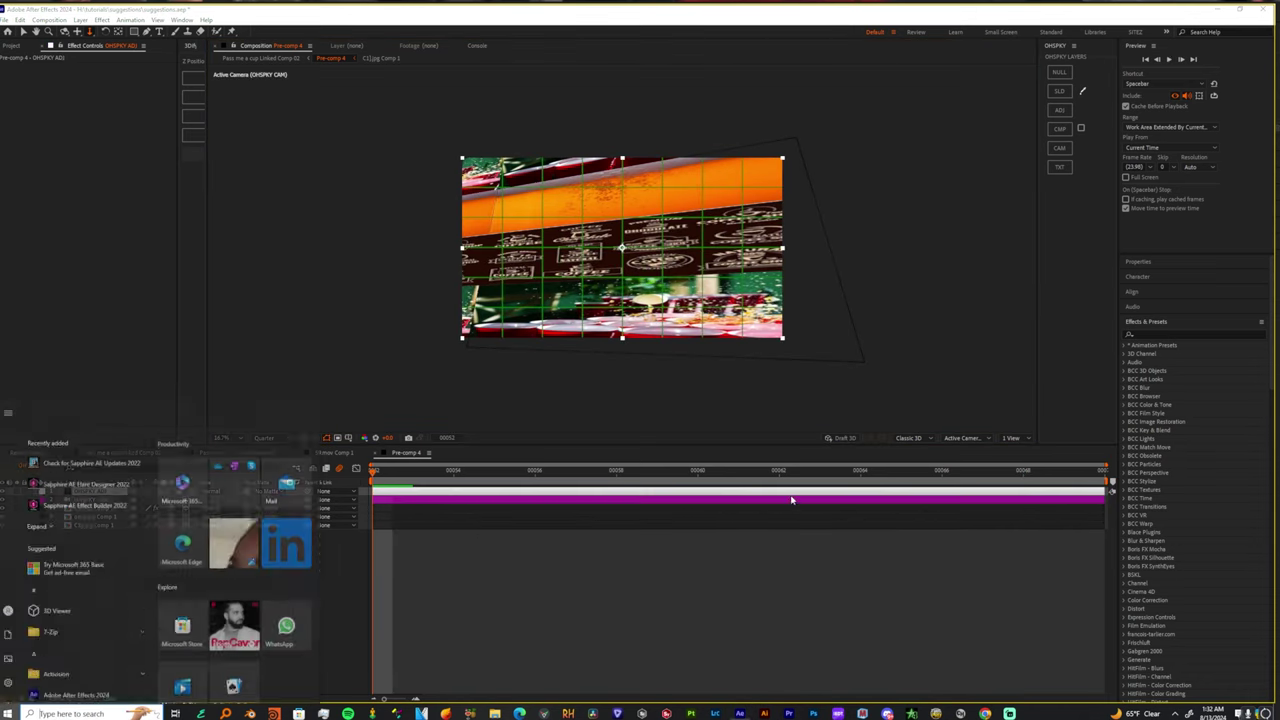
left_click(673, 491)
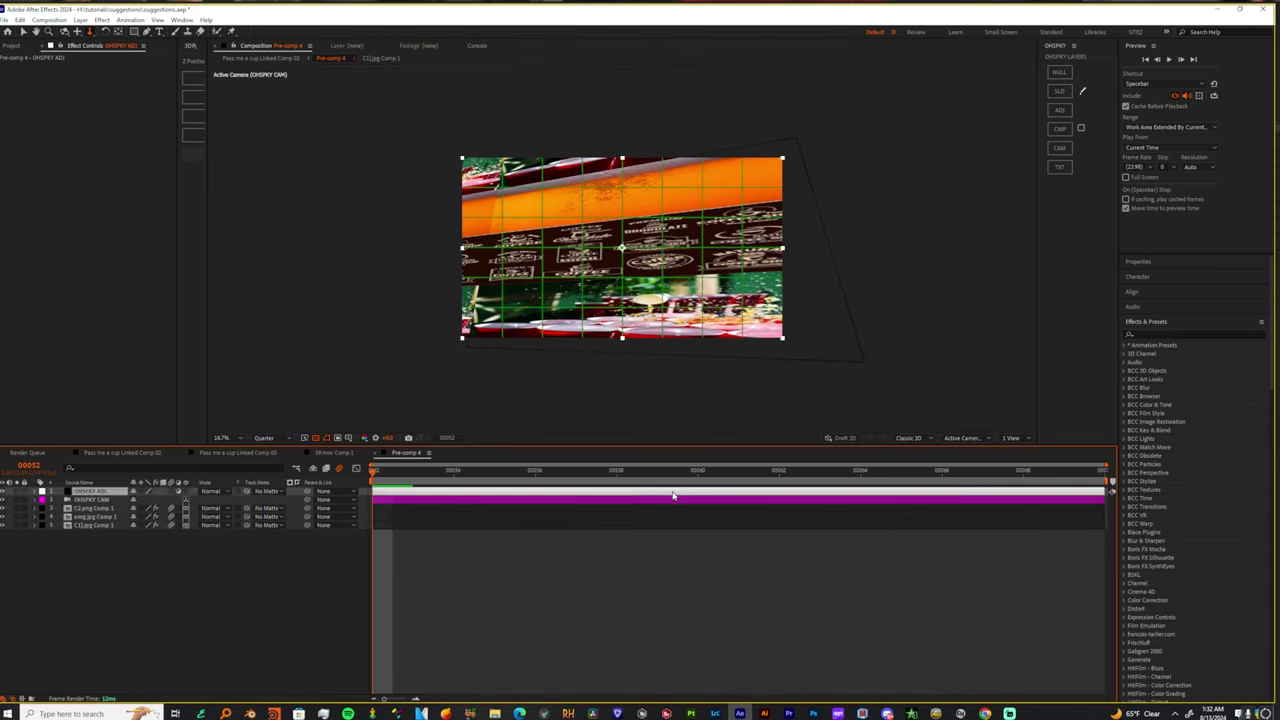
key("ctrl+space")
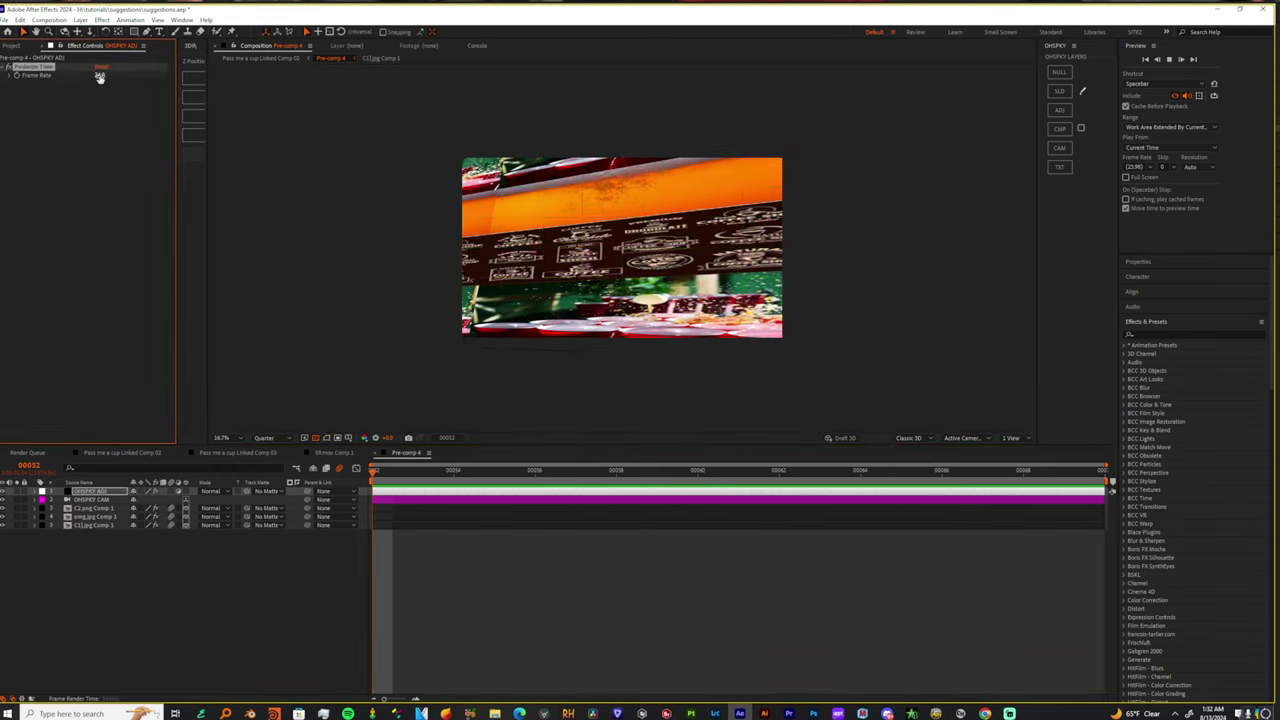
left_click(99, 76)
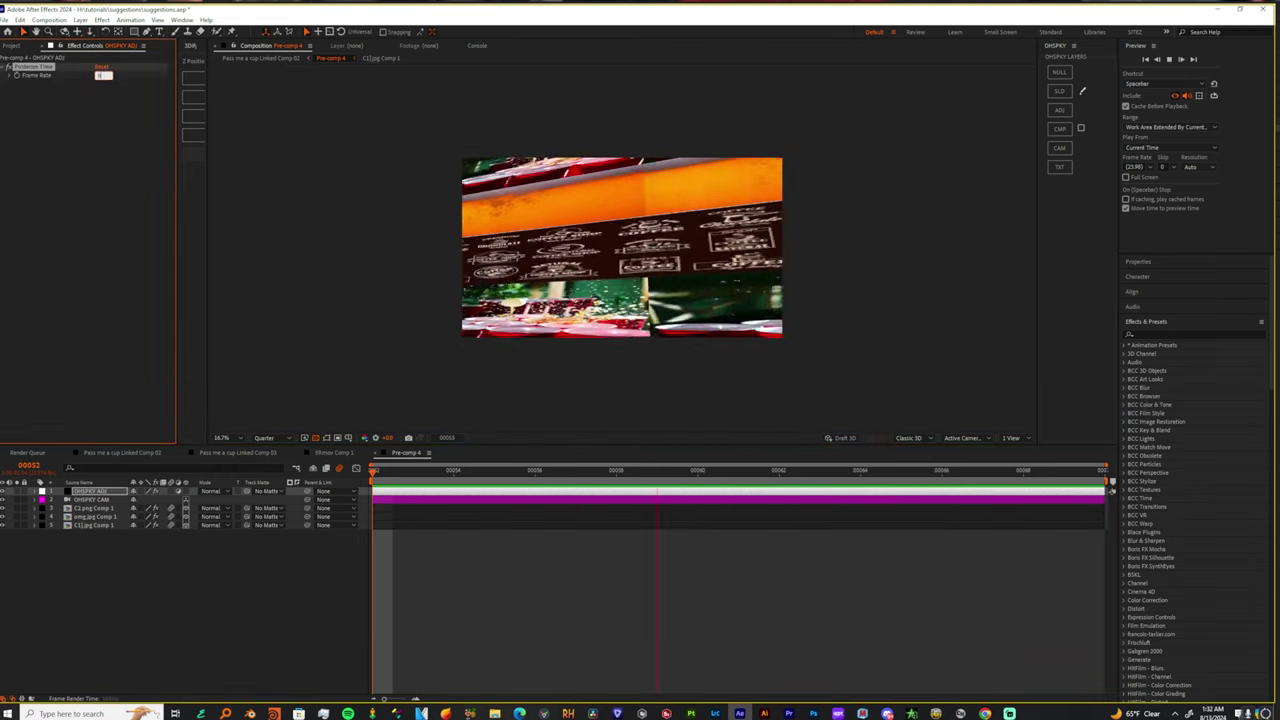
type("8")
key("Return")
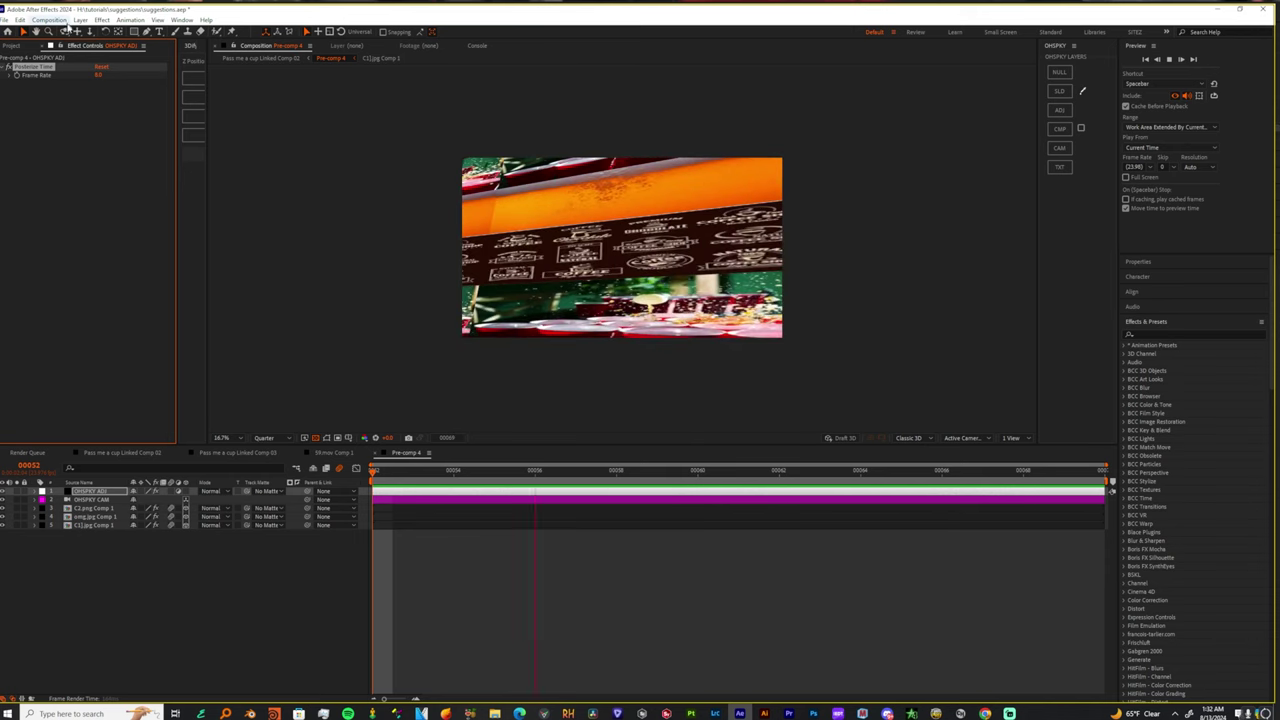
Return to the Pass me a cup Linked Comp 02 composition and split Pre-comp 1 at frame 100.
left_click(326, 454)
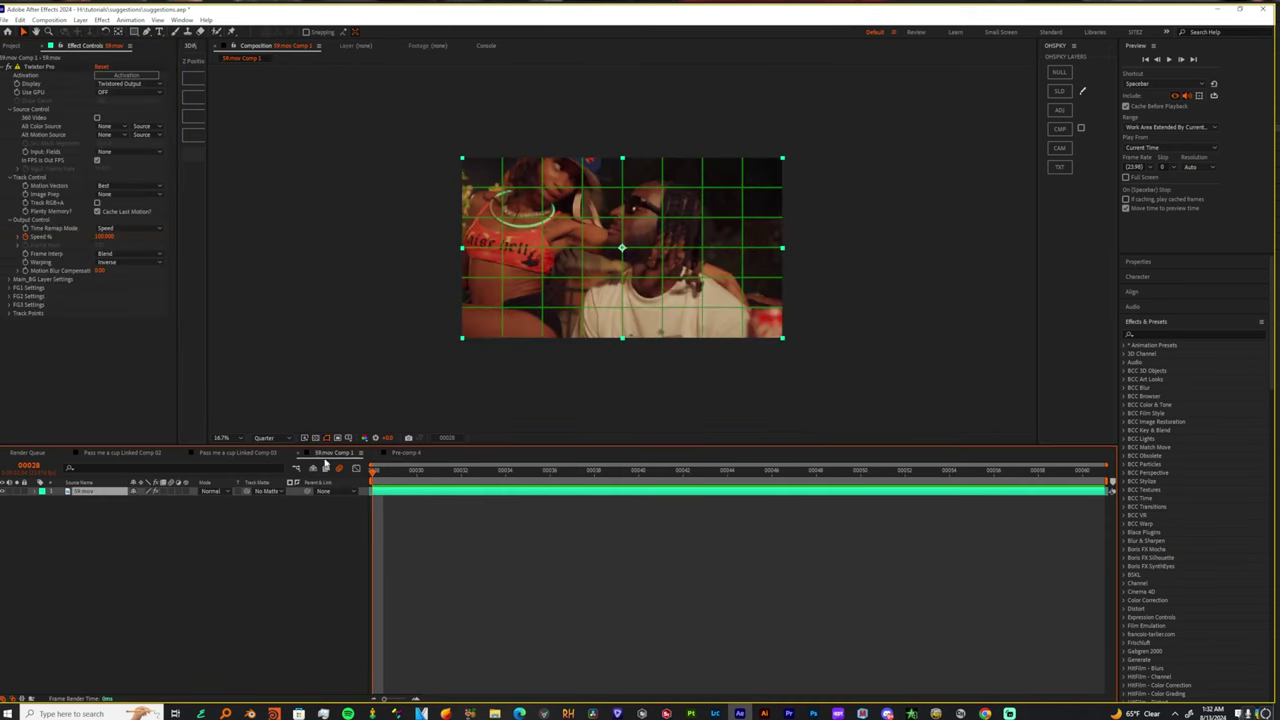
left_click(124, 453)
left_click_drag(785, 471, 817, 549)
left_click(984, 476)
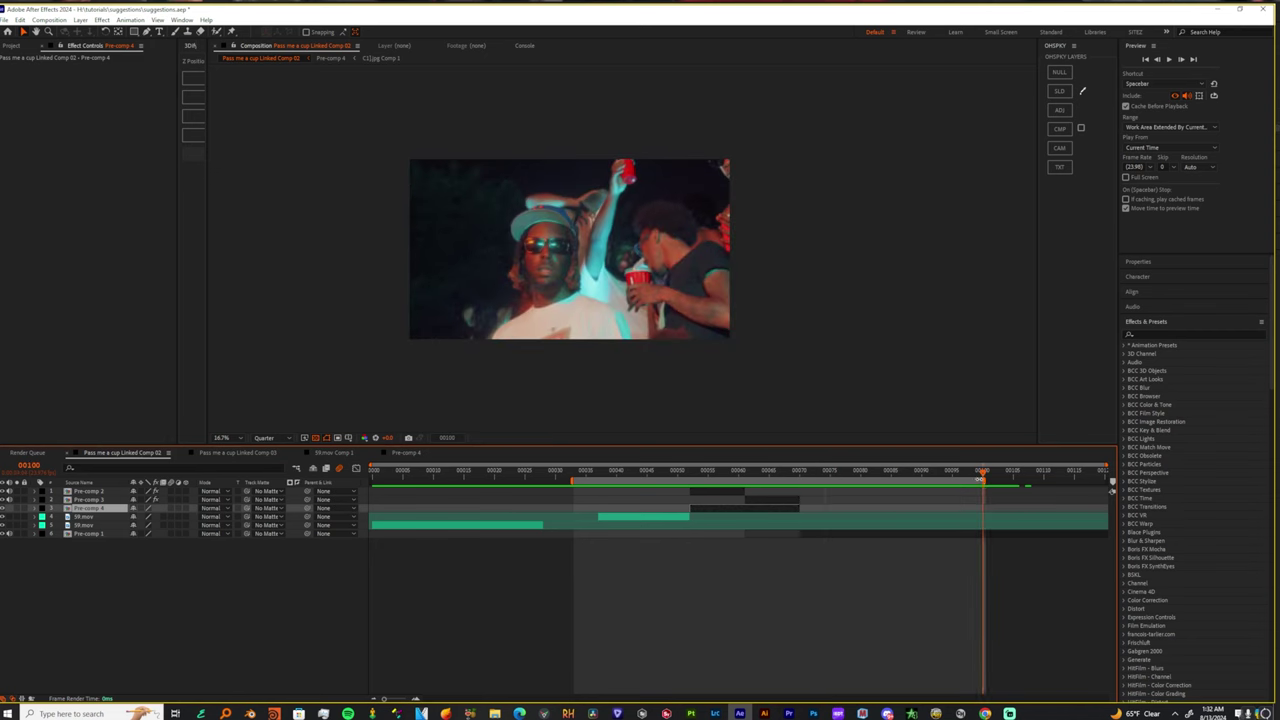
left_click(978, 536)
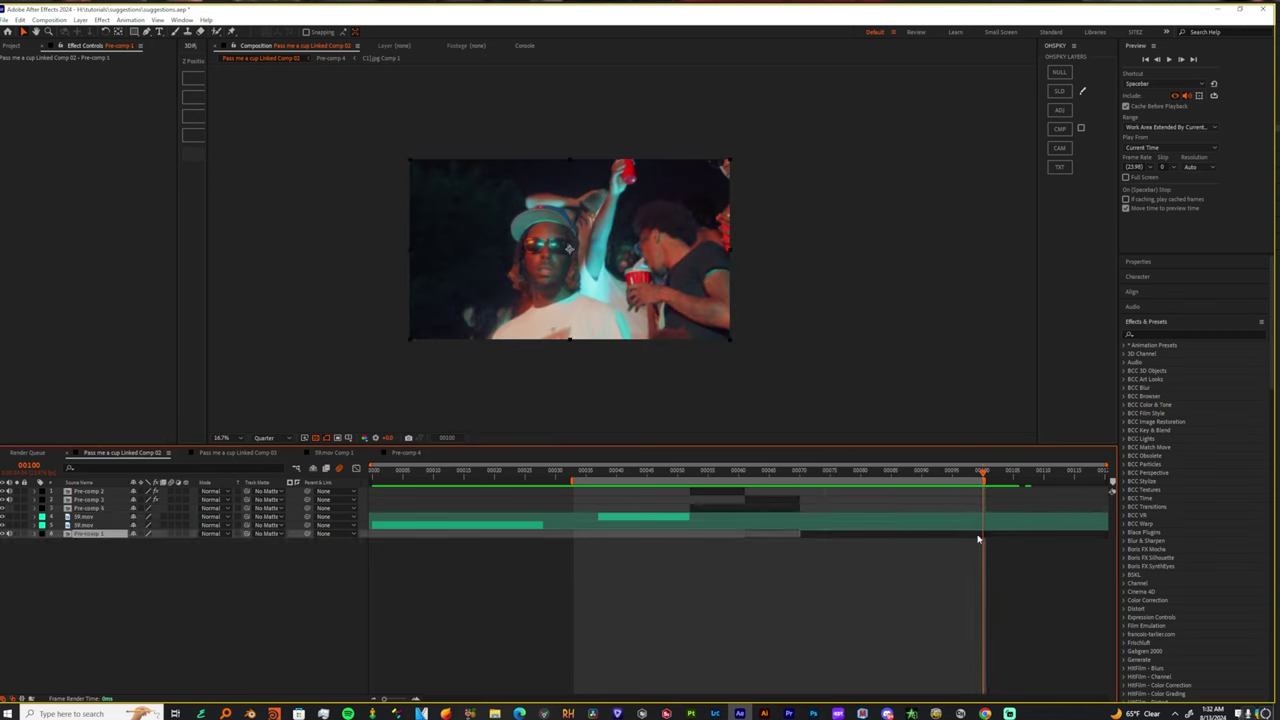
key("ctrl+shift+d")
Apply Posterize Time with a frame rate of 12 to the upper Pre-comp 1 segment and the upper MOV clip.
left_click_drag(945, 478, 849, 479)
key("ctrl+space")
key("Escape")
key("ctrl+space")
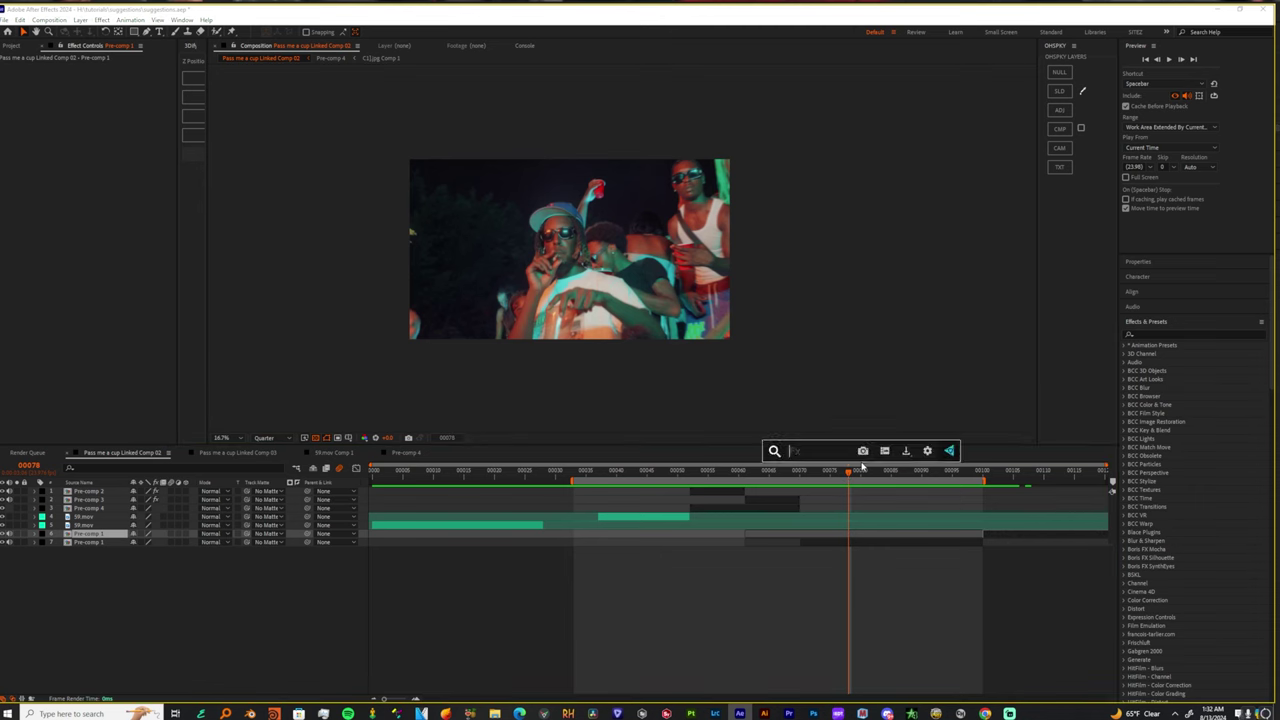
type("tei")
key("BackSpace")
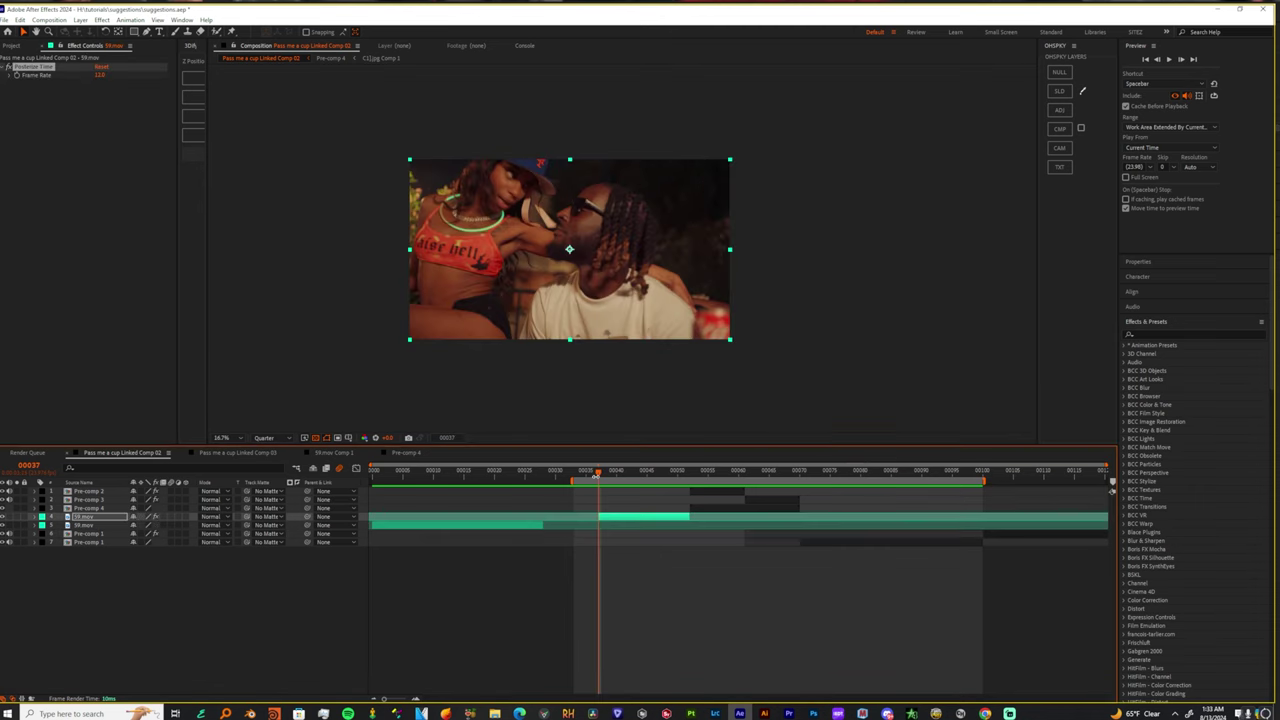
Set the work area to start at frame 37 and preview the whole transition.
key("b")
key("space")
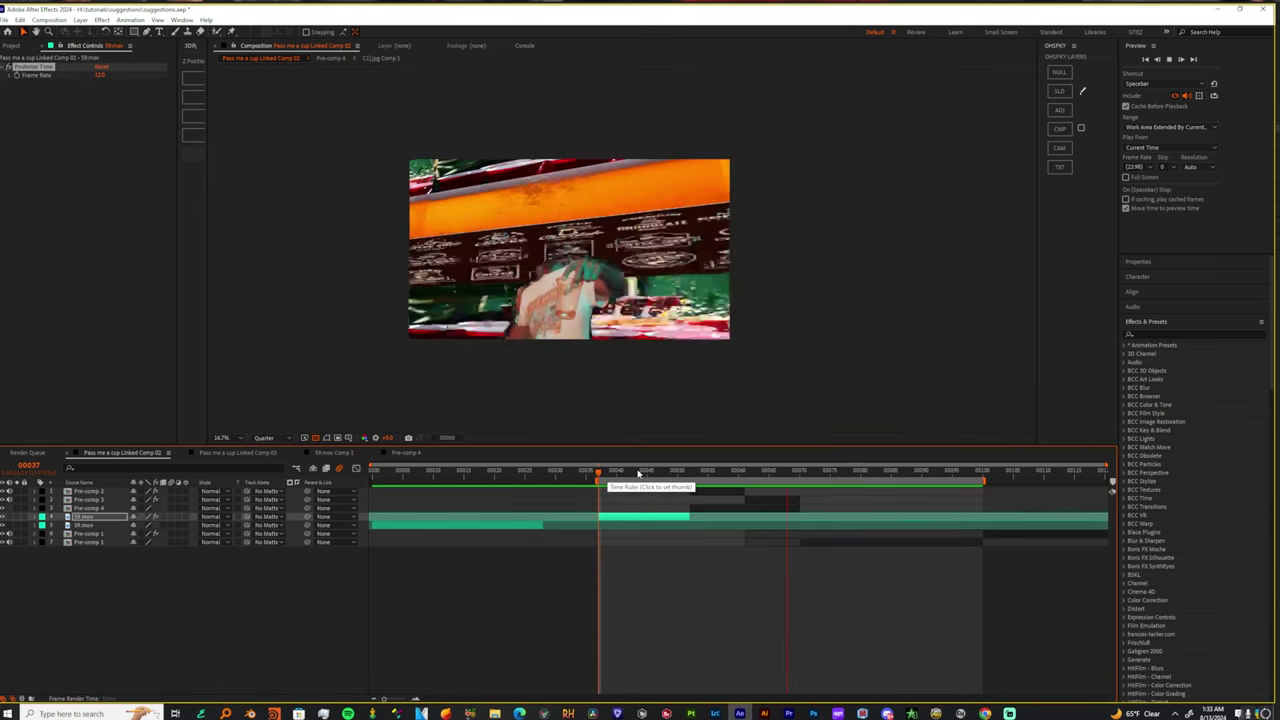
key("space")
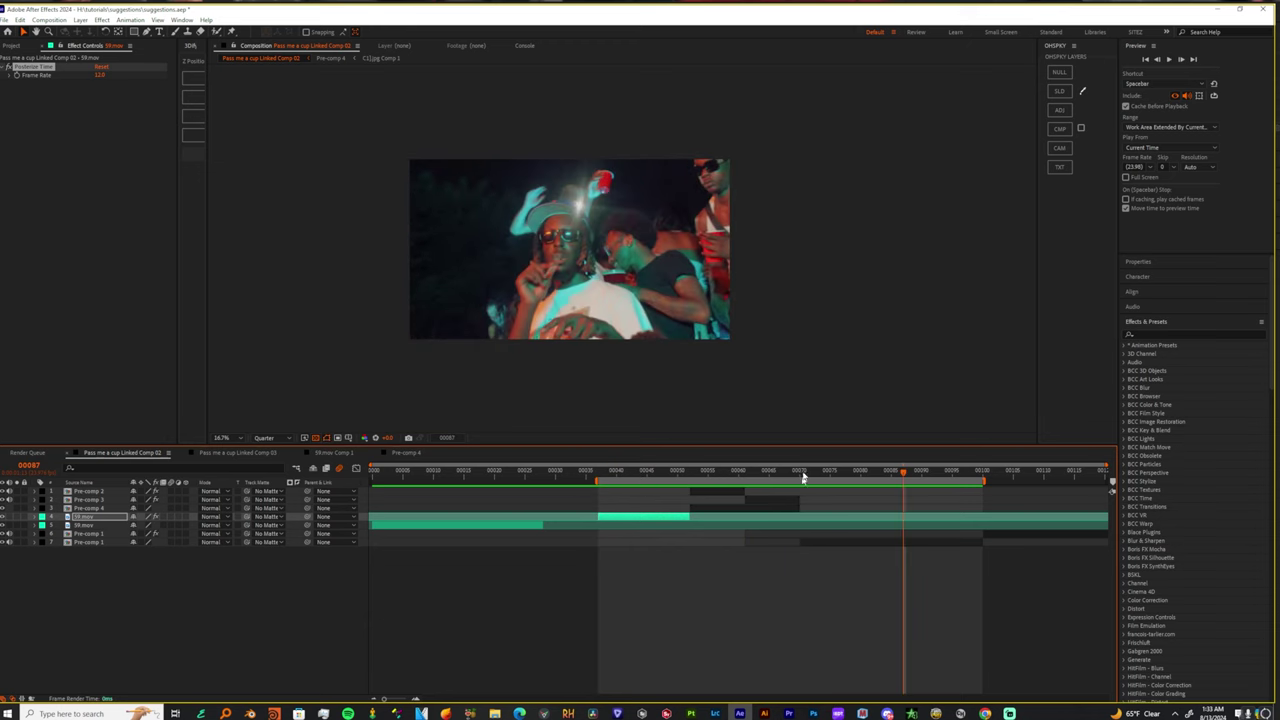
Add an adjustment layer above Pre-comp 2 and extend its end to frame 70 to cover both cutout segments.
left_click(785, 508)
key("i")
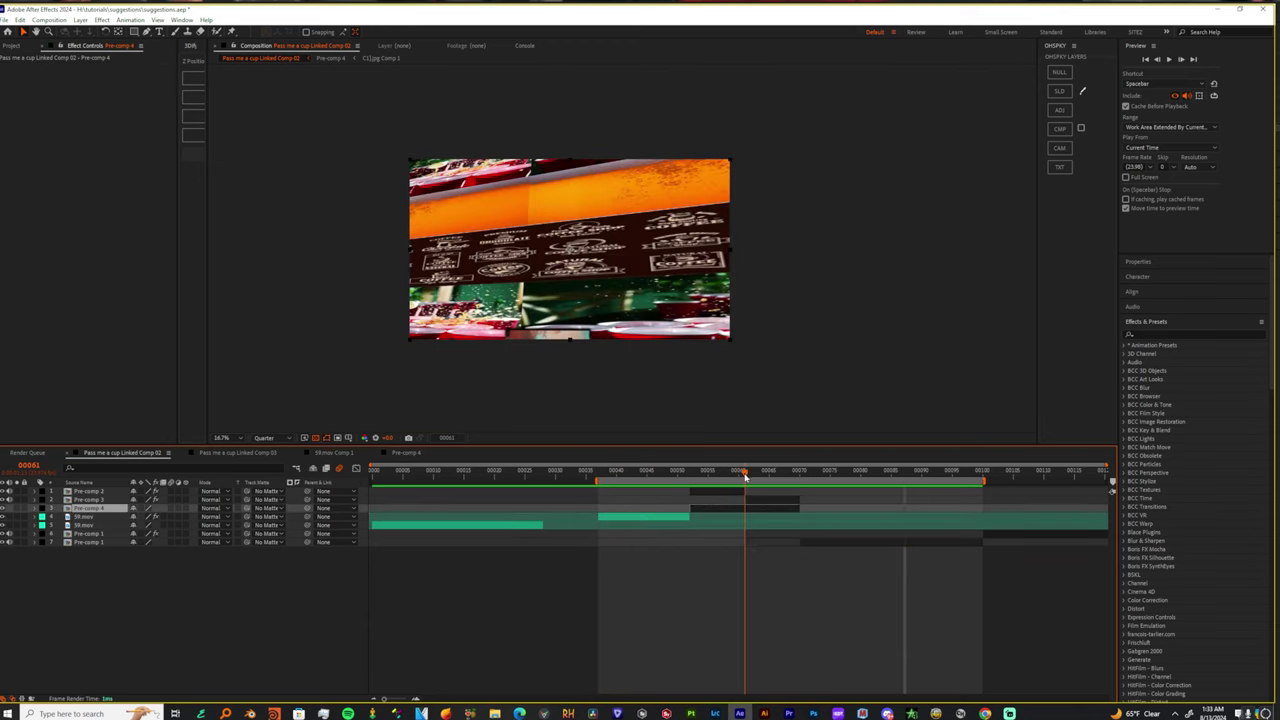
left_click(728, 493)
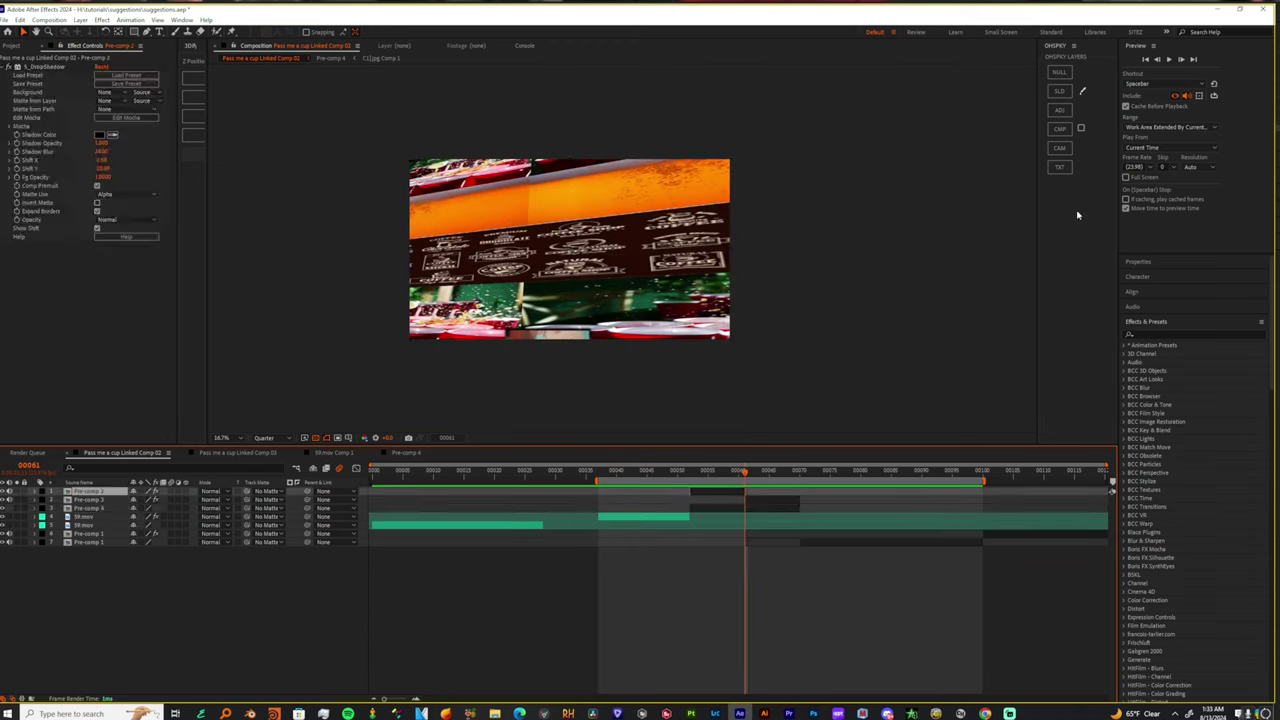
left_click(1059, 109)
left_click_drag(744, 496, 797, 496)
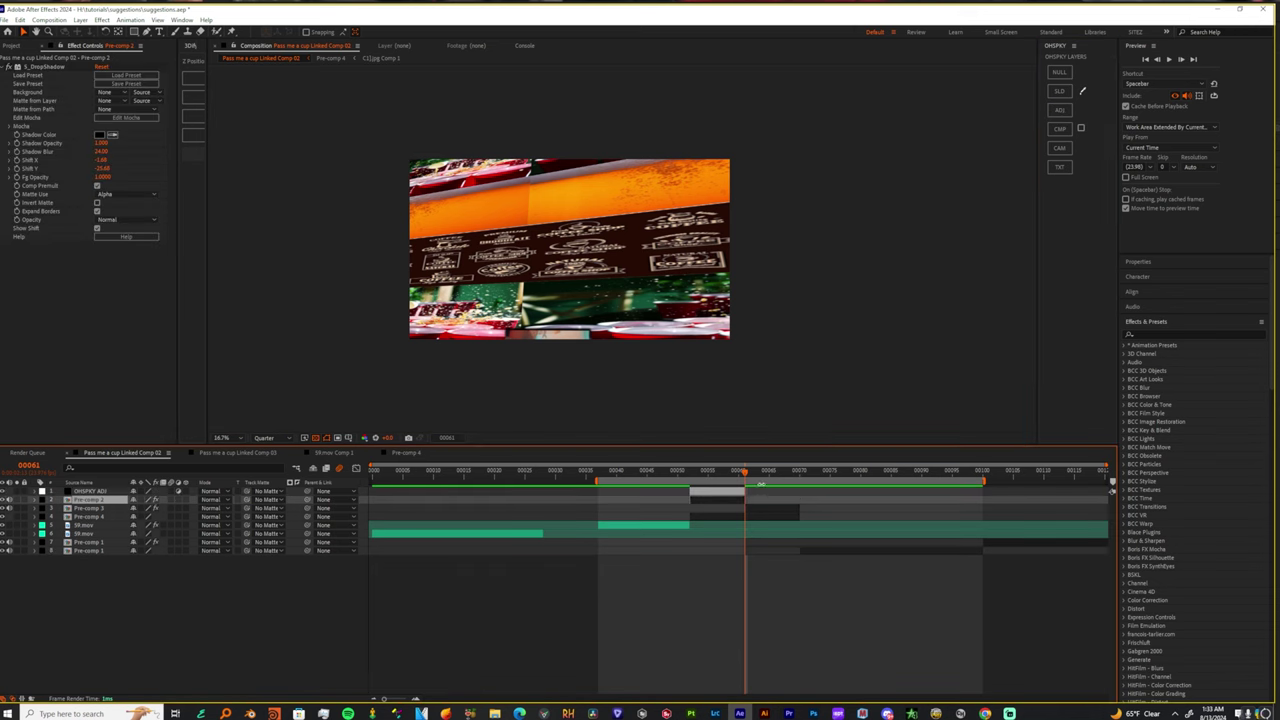
left_click(745, 491)
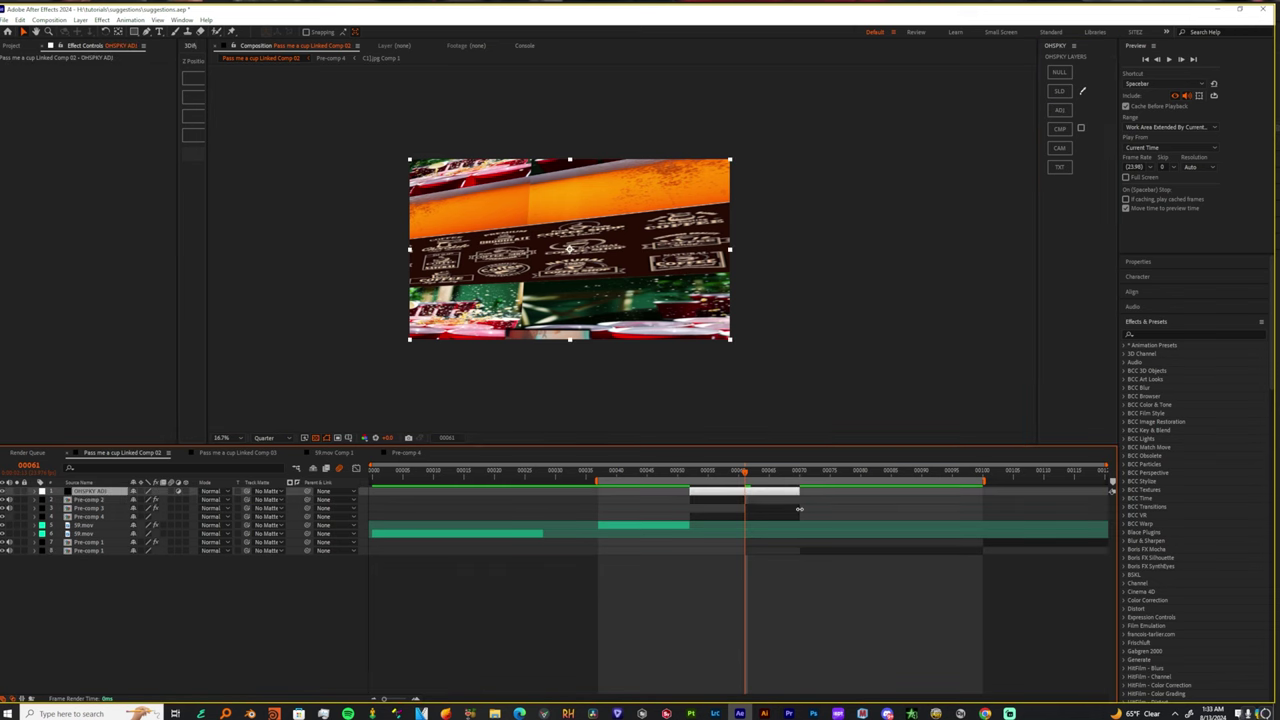
Apply FilmConvert Pro 2 to the adjustment layer and adjust the Grain in its Film Settings.
key("ctrl+space")
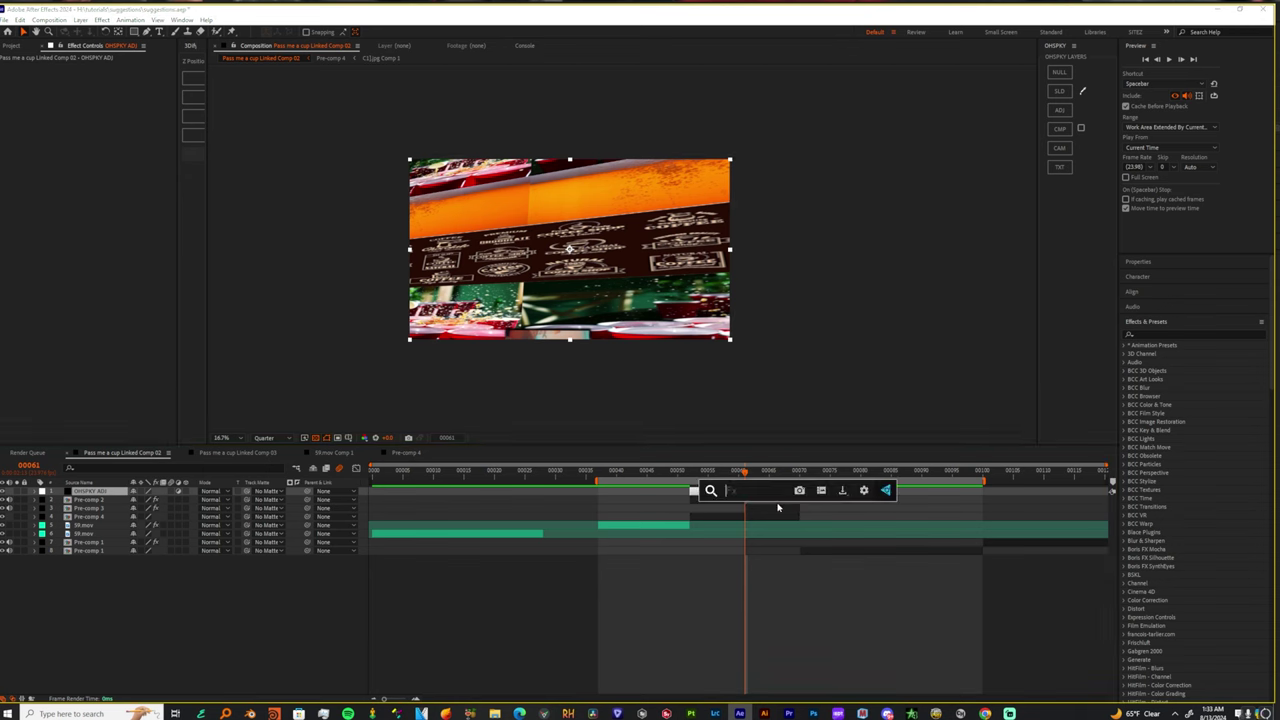
type("film")
key("Return")
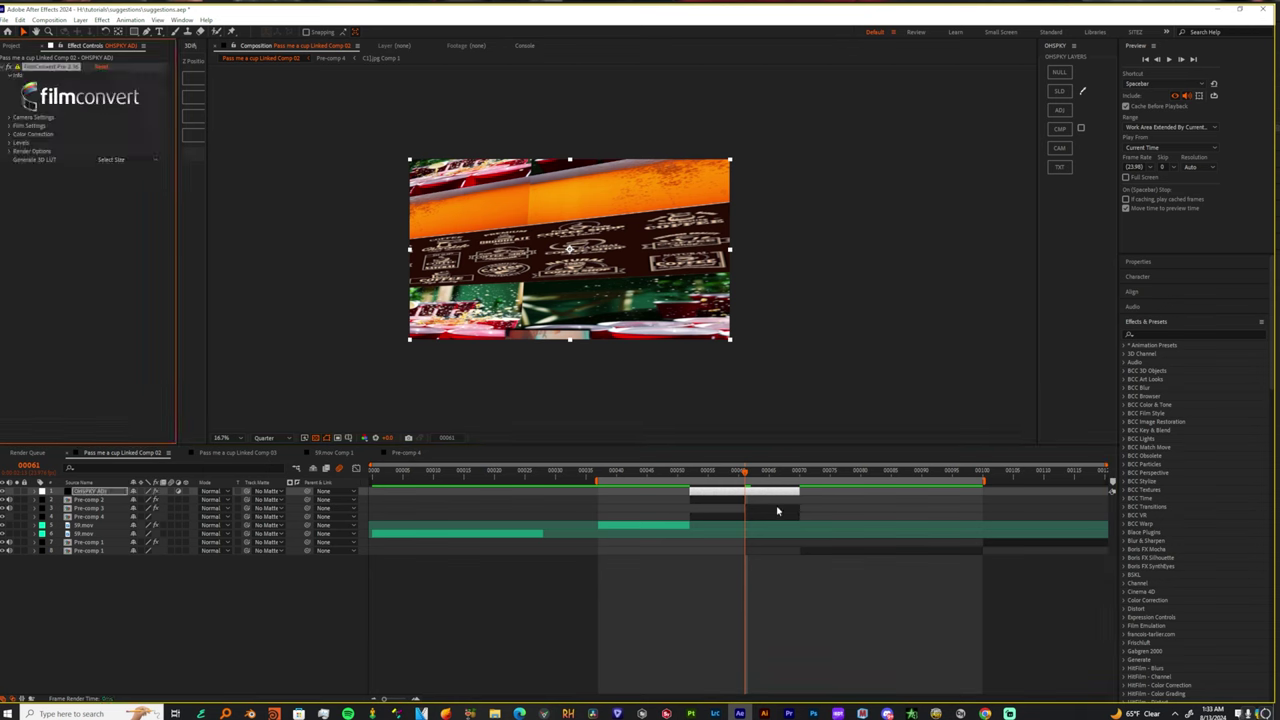
left_click(9, 126)
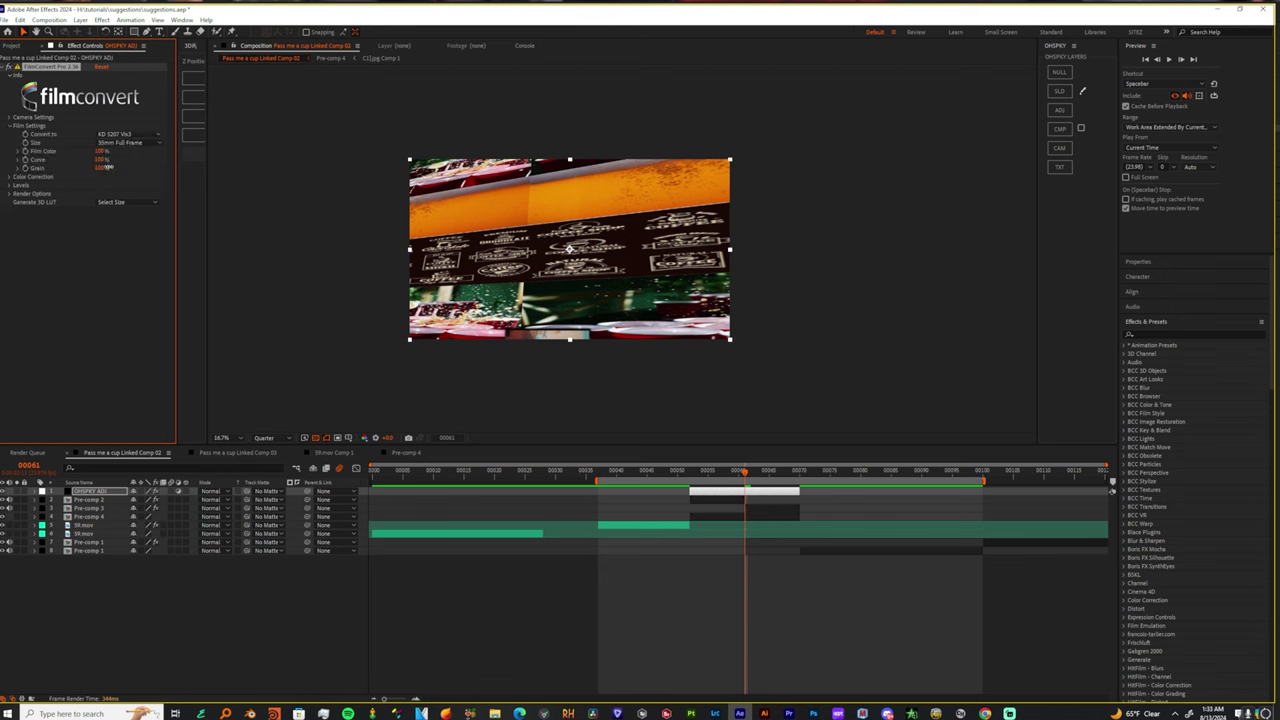
left_click_drag(121, 167, 190, 160)
Try a Radial Blur on the Pre-comp 4 background layer and check it around frame 60.
left_click_drag(740, 476, 709, 481)
left_click(720, 518)
key("ctrl+space")
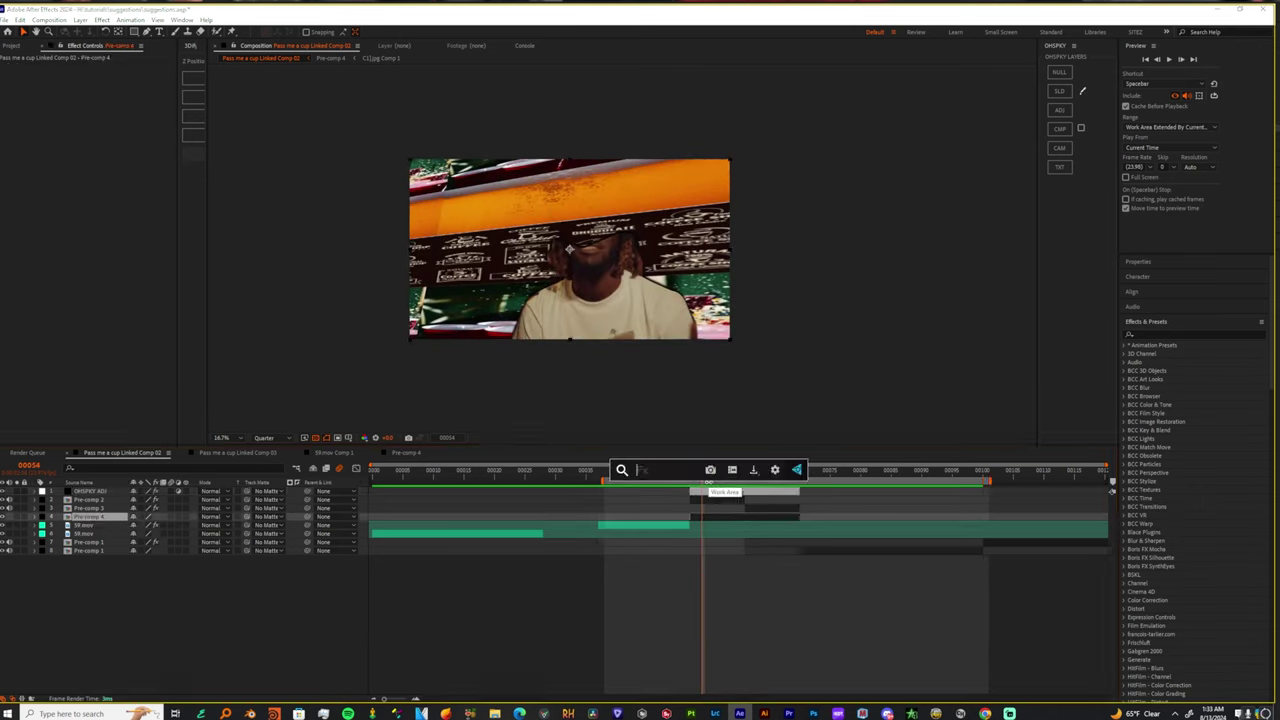
type("rad")
key("Return")
left_click(735, 476)
left_click_drag(735, 476, 739, 475)
left_click(47, 73)
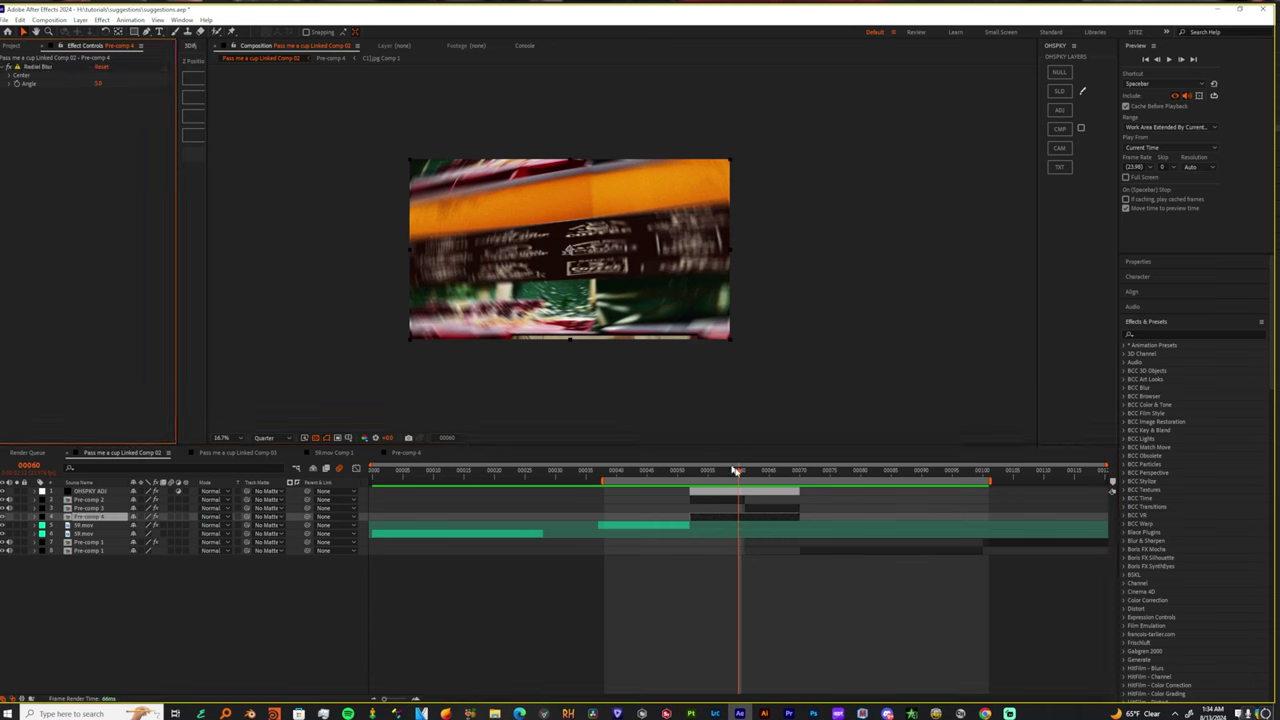
Remove the Radial Blur effect from Pre-comp 4.
left_click(733, 518)
left_click(40, 76)
left_click(33, 68)
key("Delete")
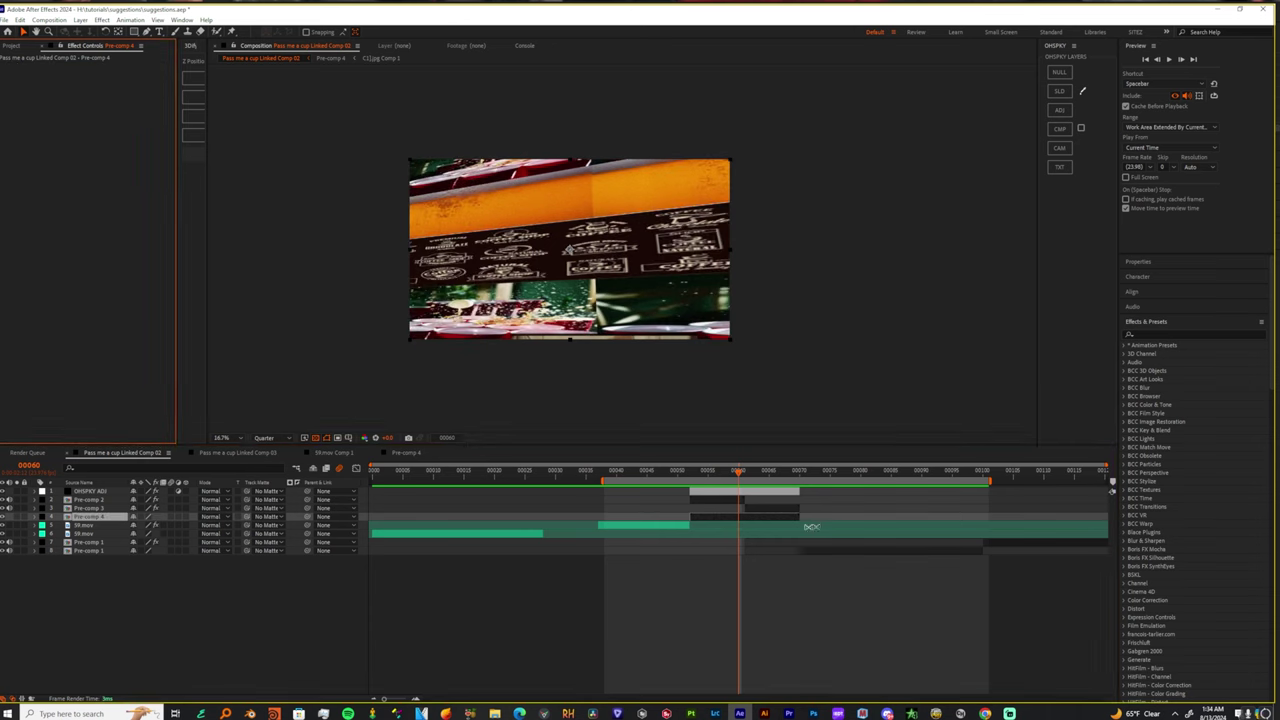
Apply S_BlurDirectional to Pre-comp 4 with a strong, nearly horizontal blur on the image strips.
key("ctrl+space")
type("direc")
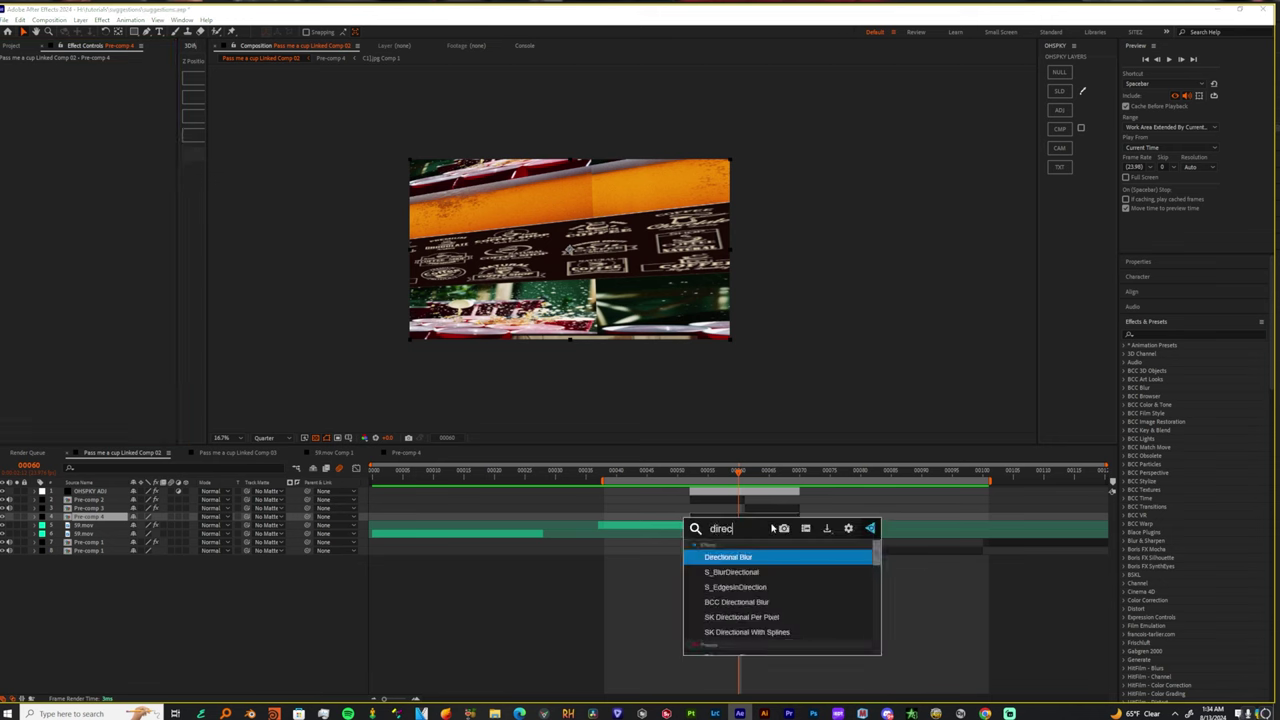
key("Down")
key("Down")
key("Up")
key("Return")
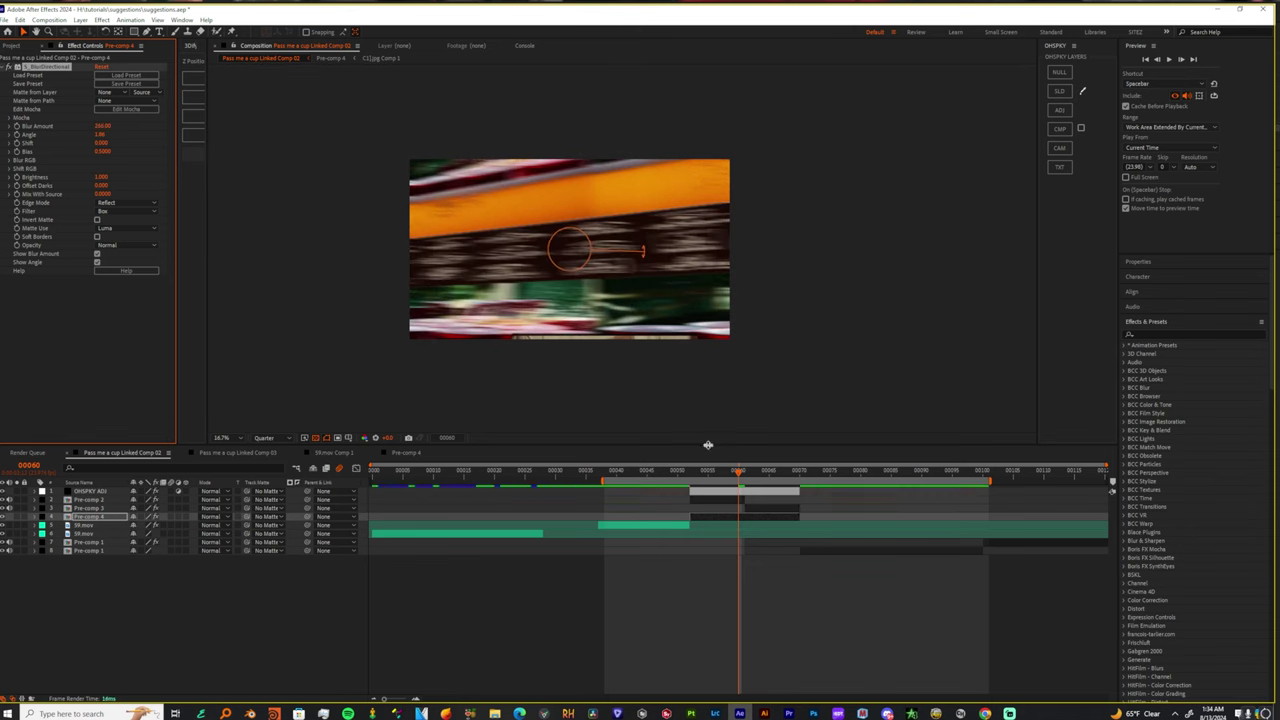
Check the directional blur behind the second cutout at frame 67 and preview the transition over the work area.
left_click_drag(726, 474, 782, 503)
left_click(1010, 713)
left_click(920, 626)
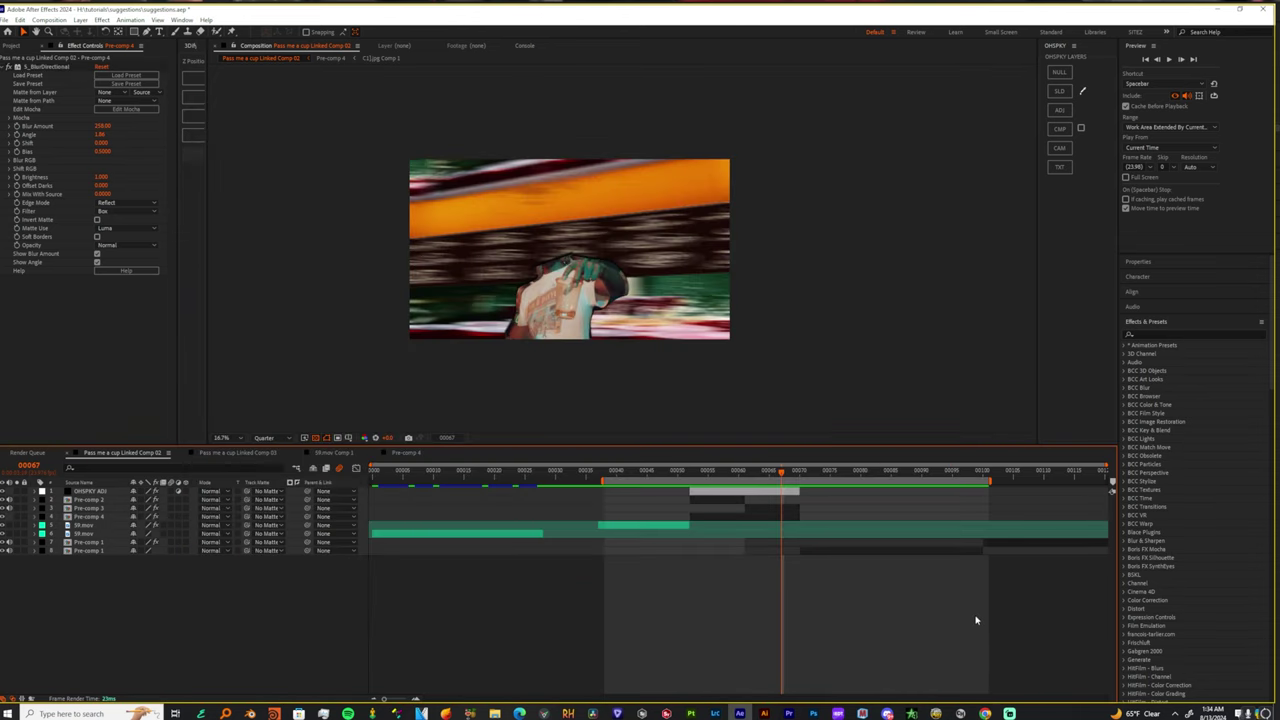
key("space")
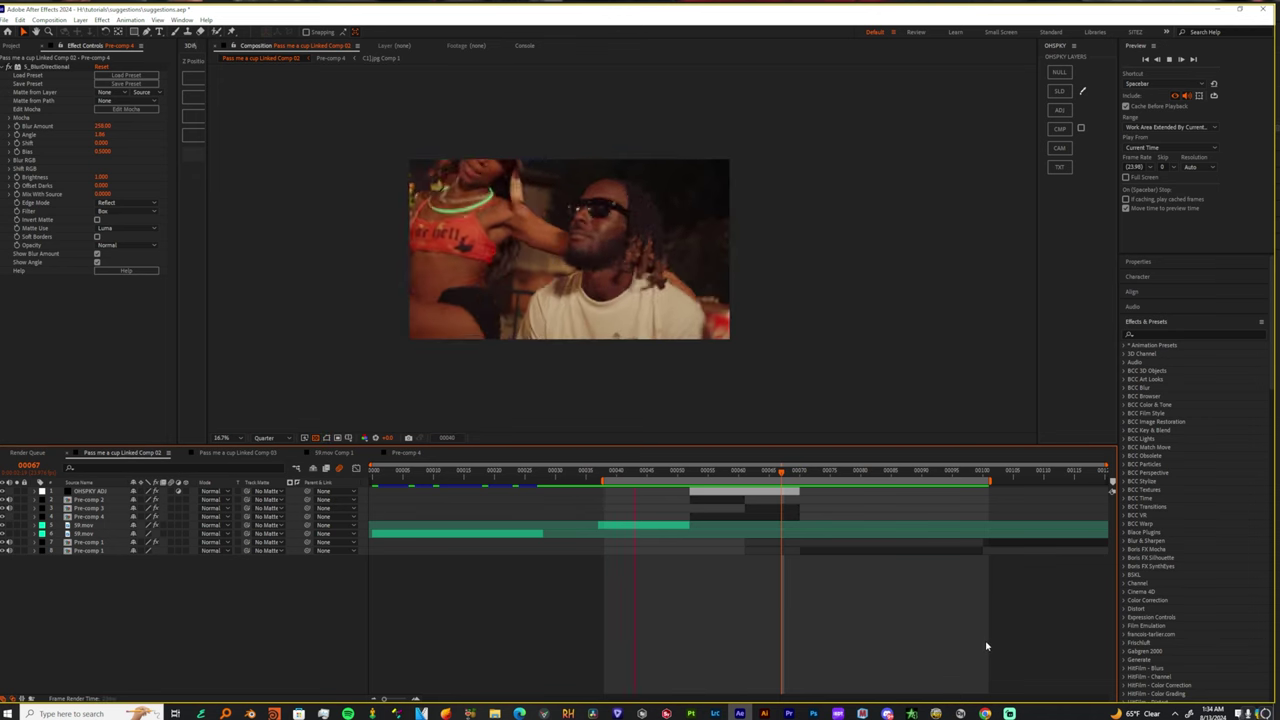